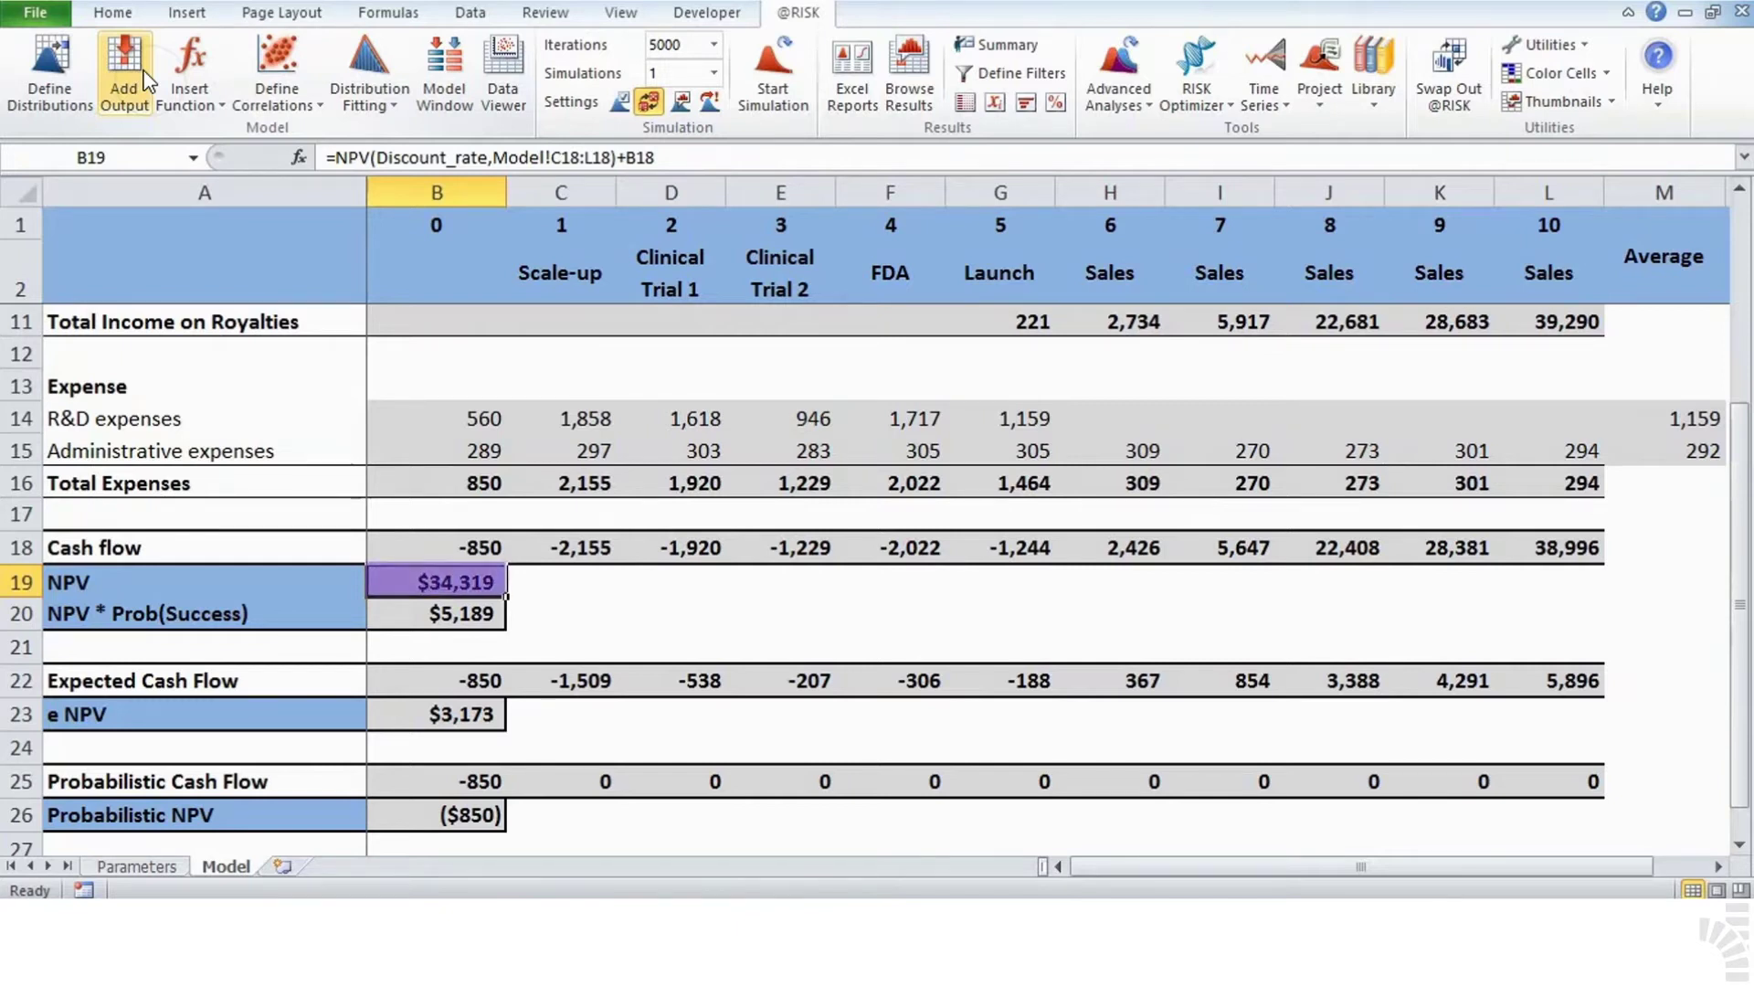
pyautogui.click(146, 82)
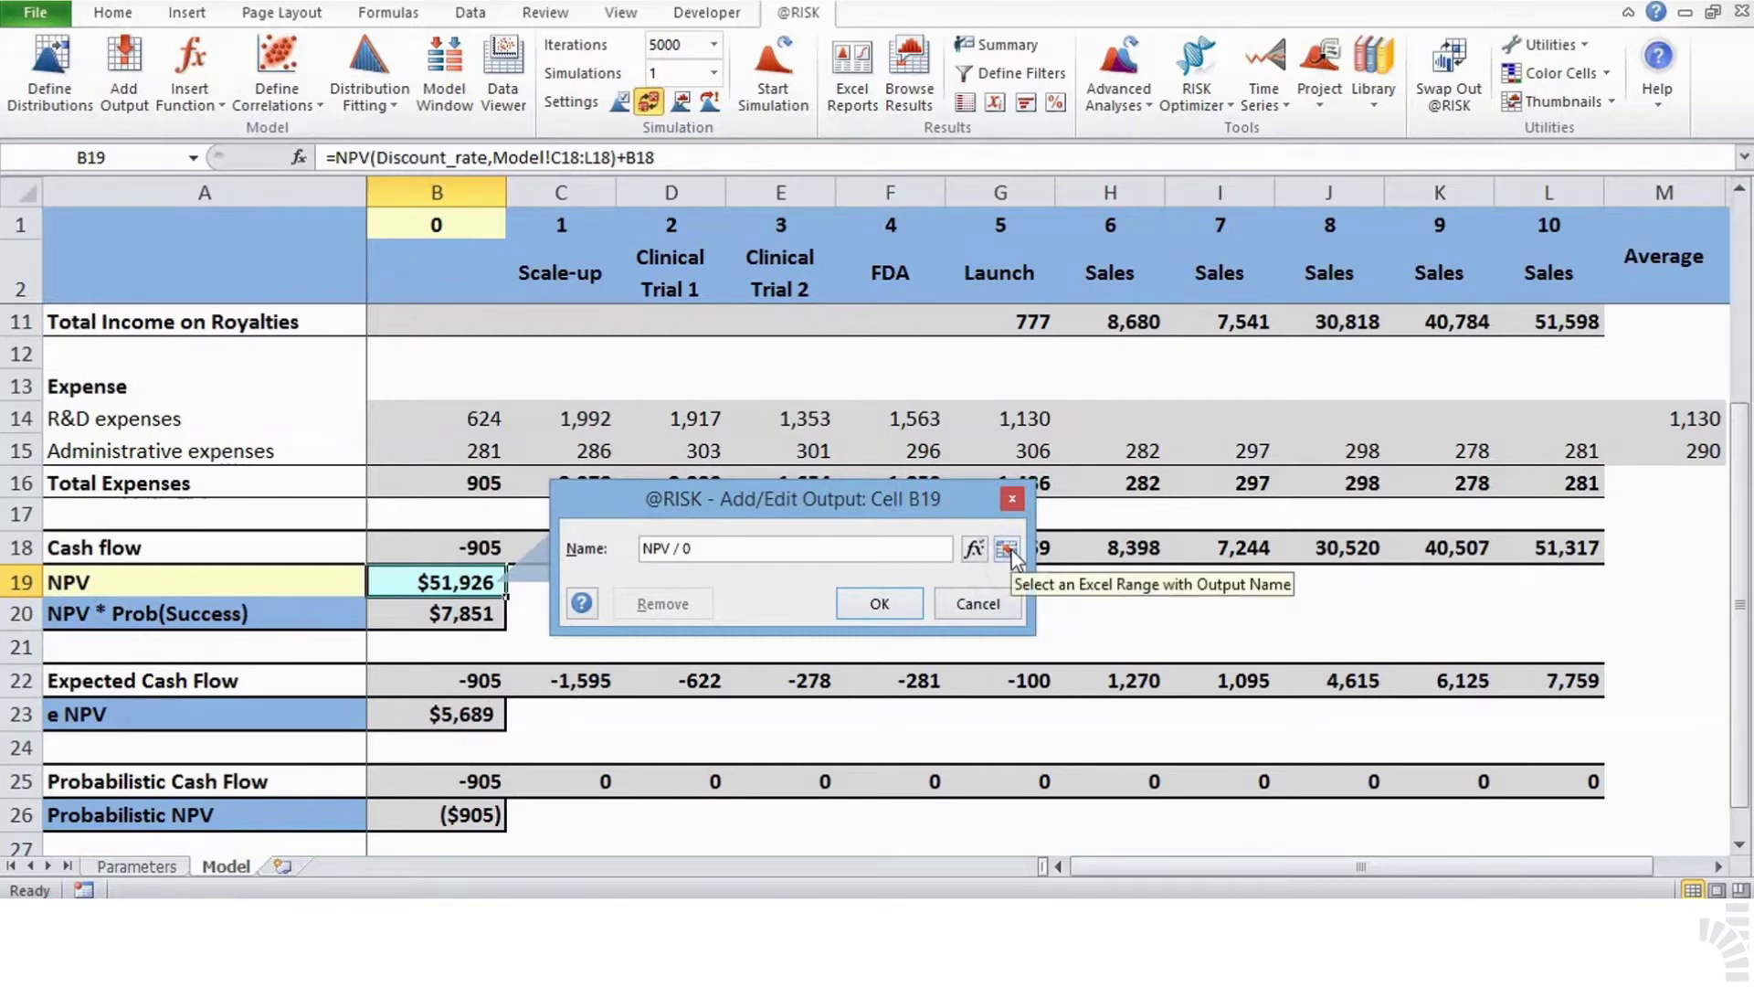
pyautogui.click(1008, 550)
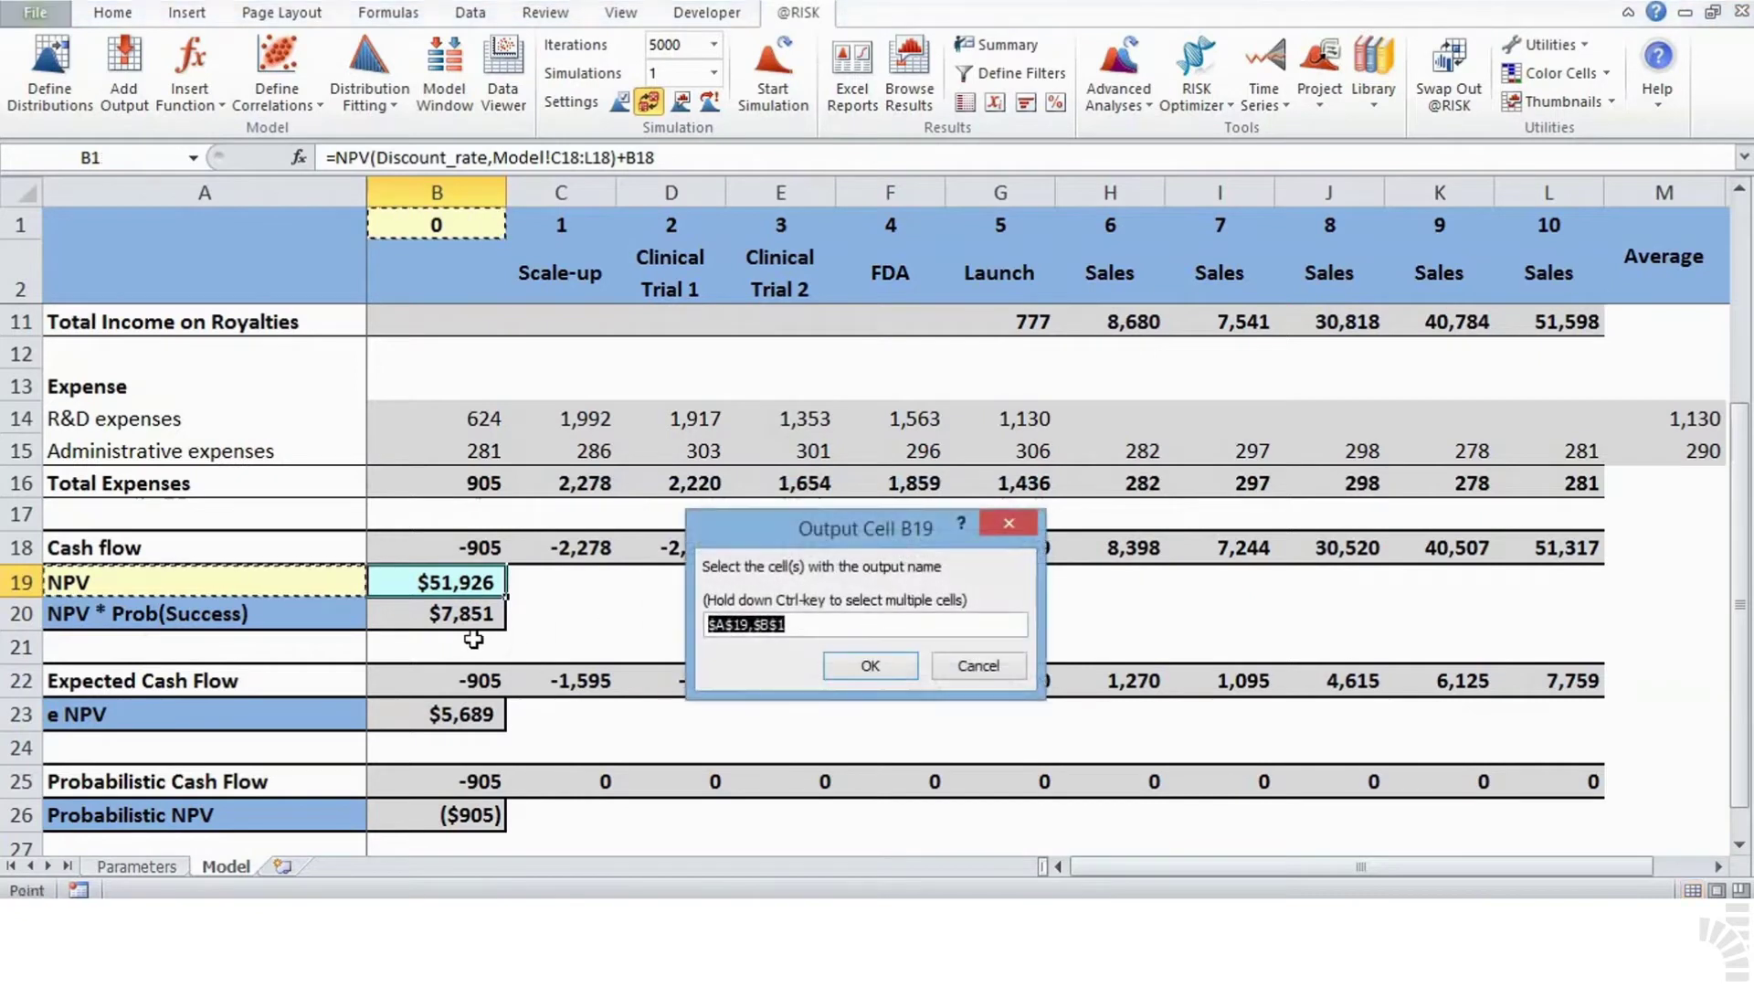
pyautogui.click(230, 586)
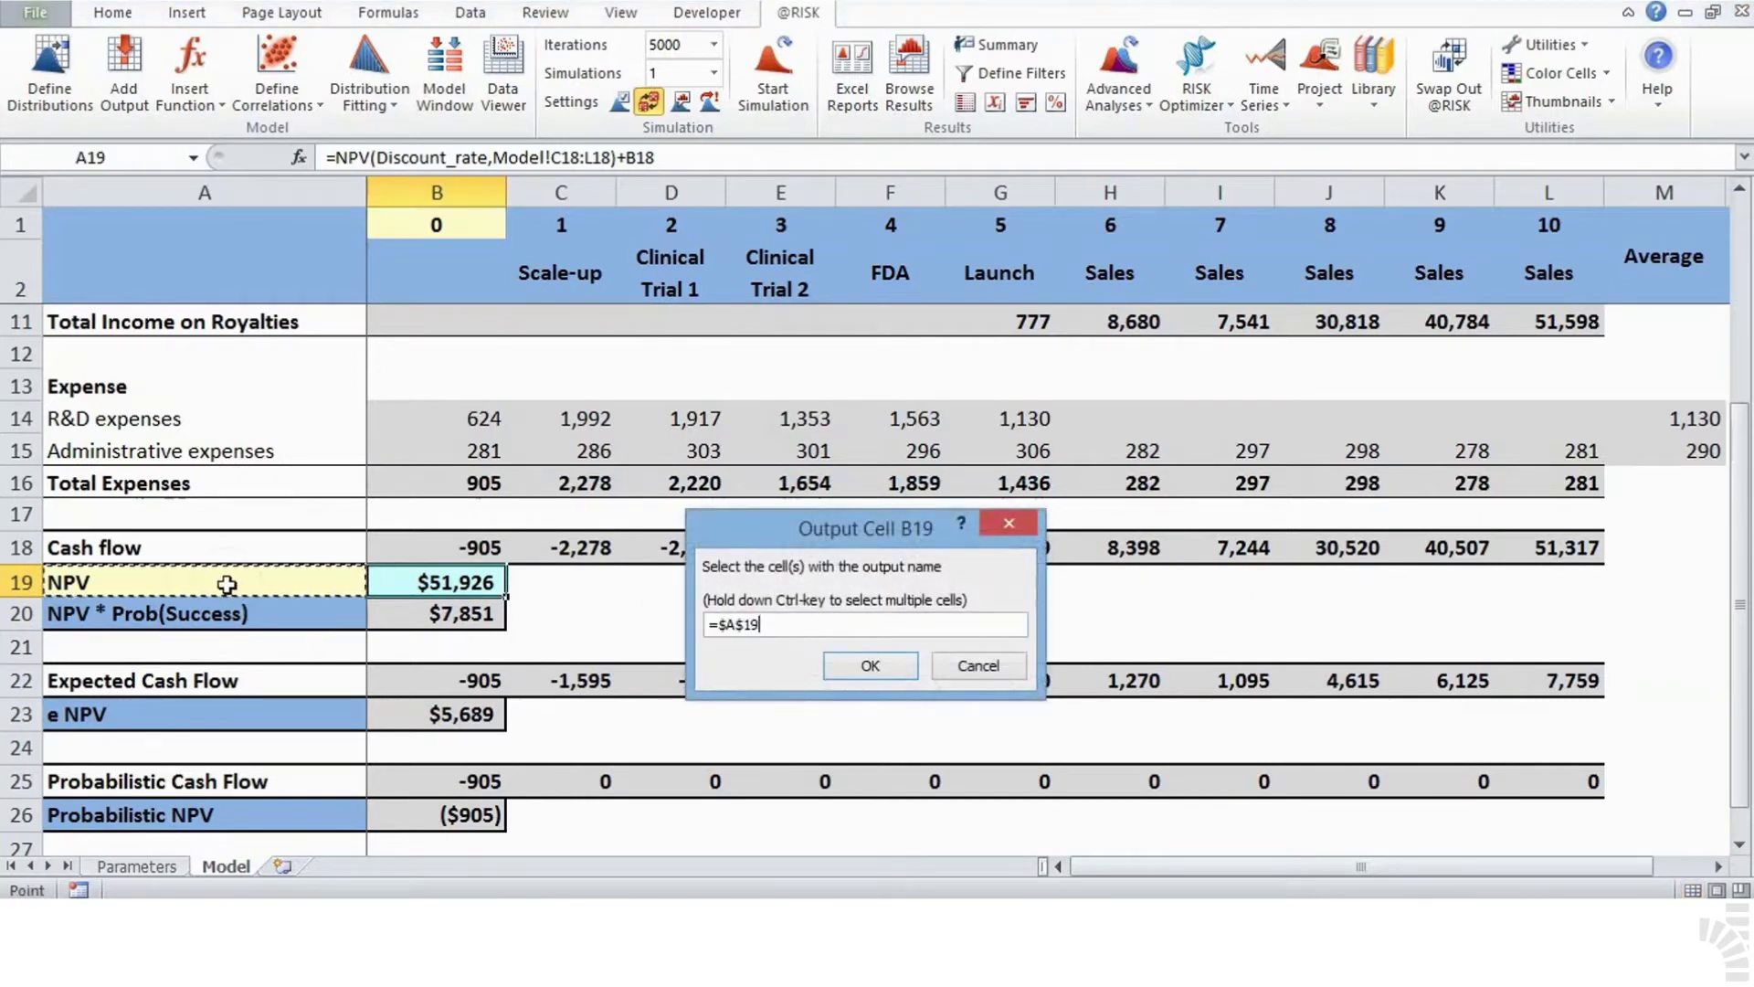
pyautogui.click(871, 665)
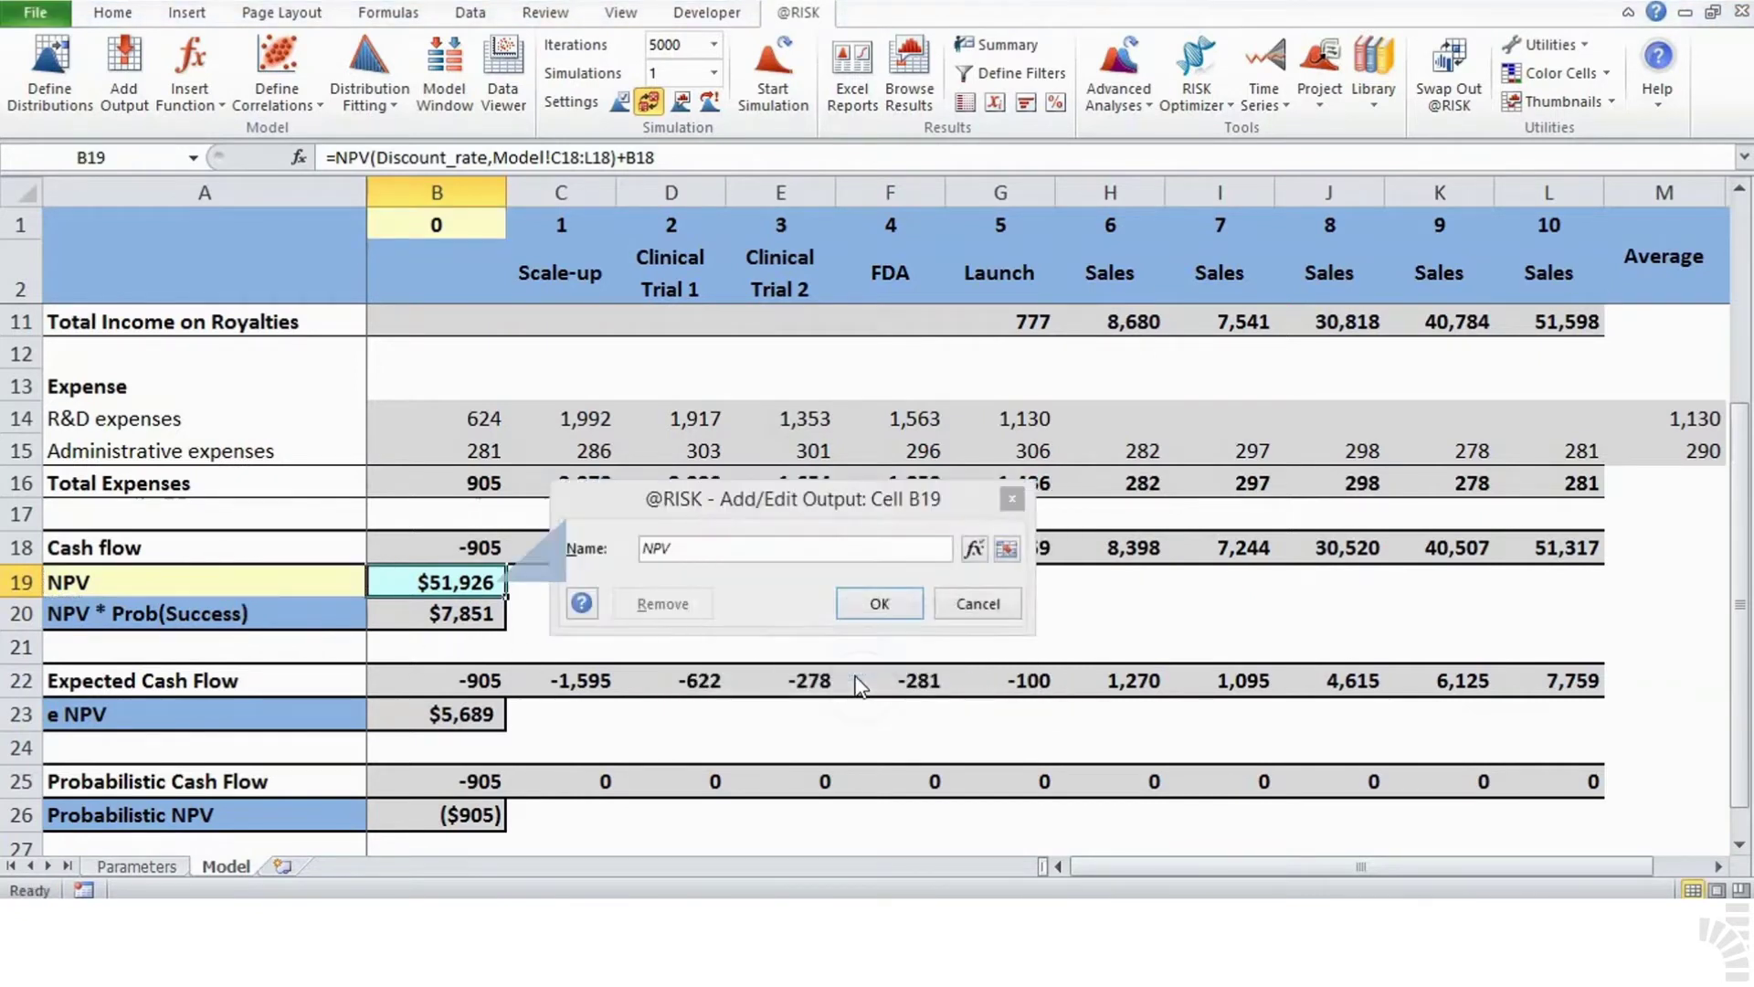
pyautogui.click(891, 603)
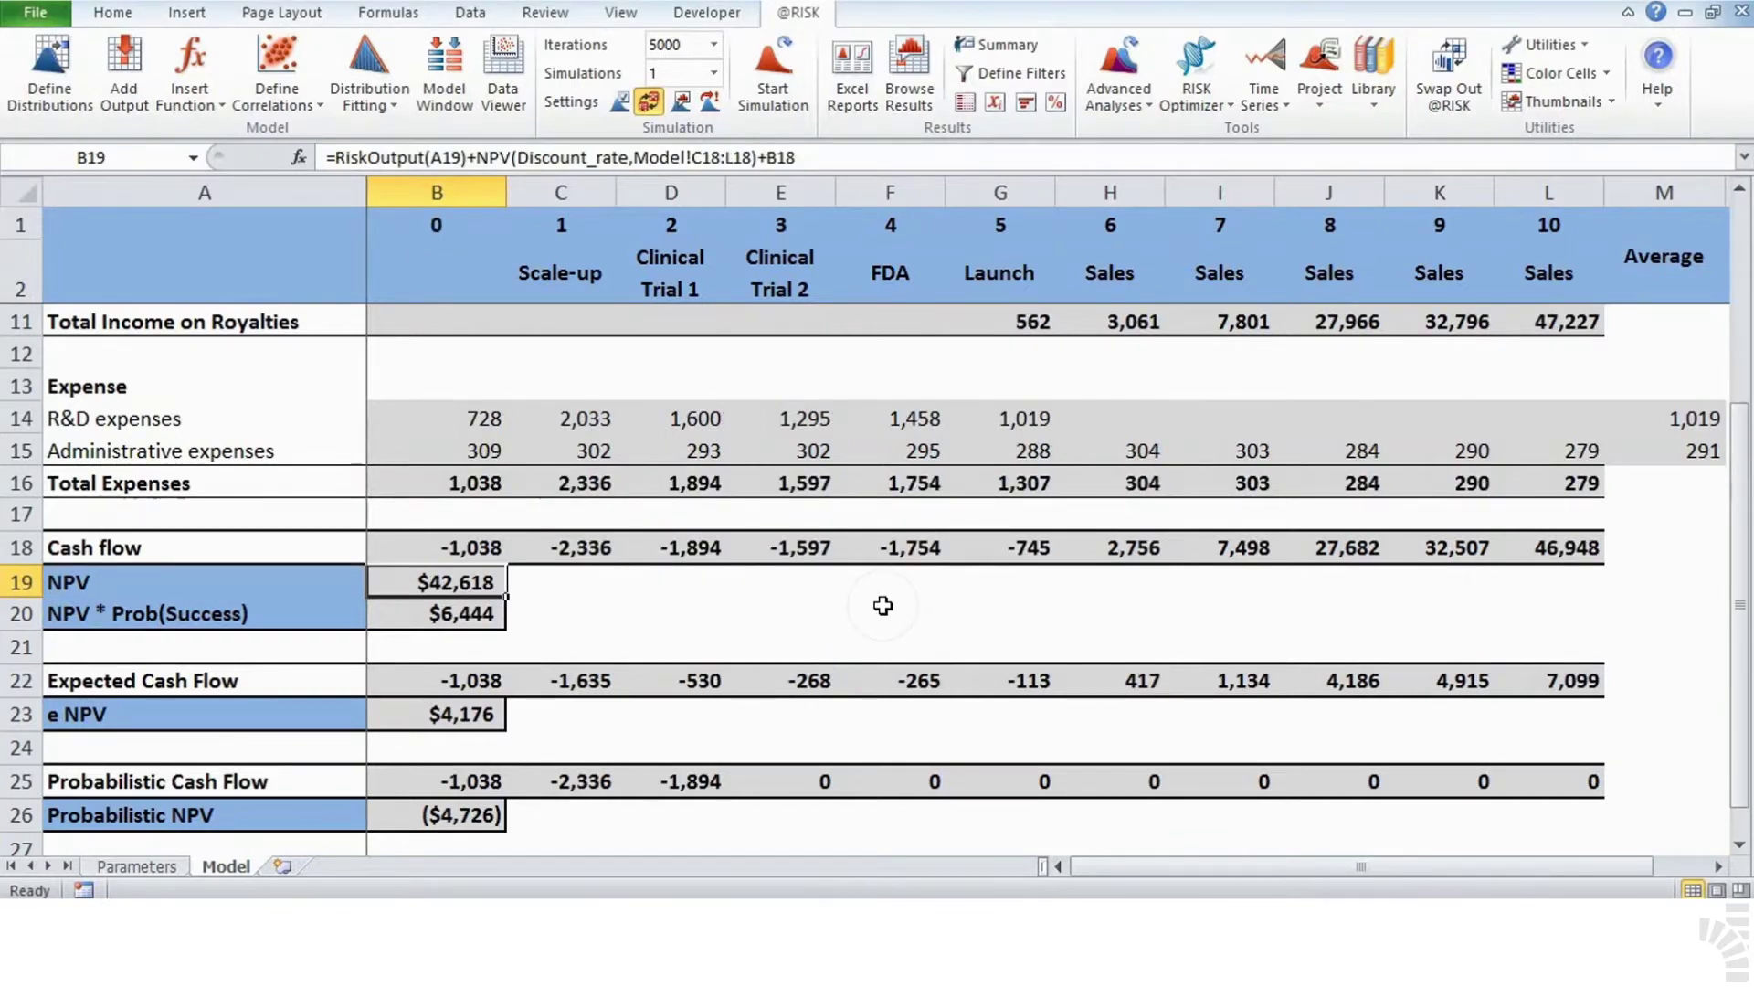
pyautogui.press('F2')
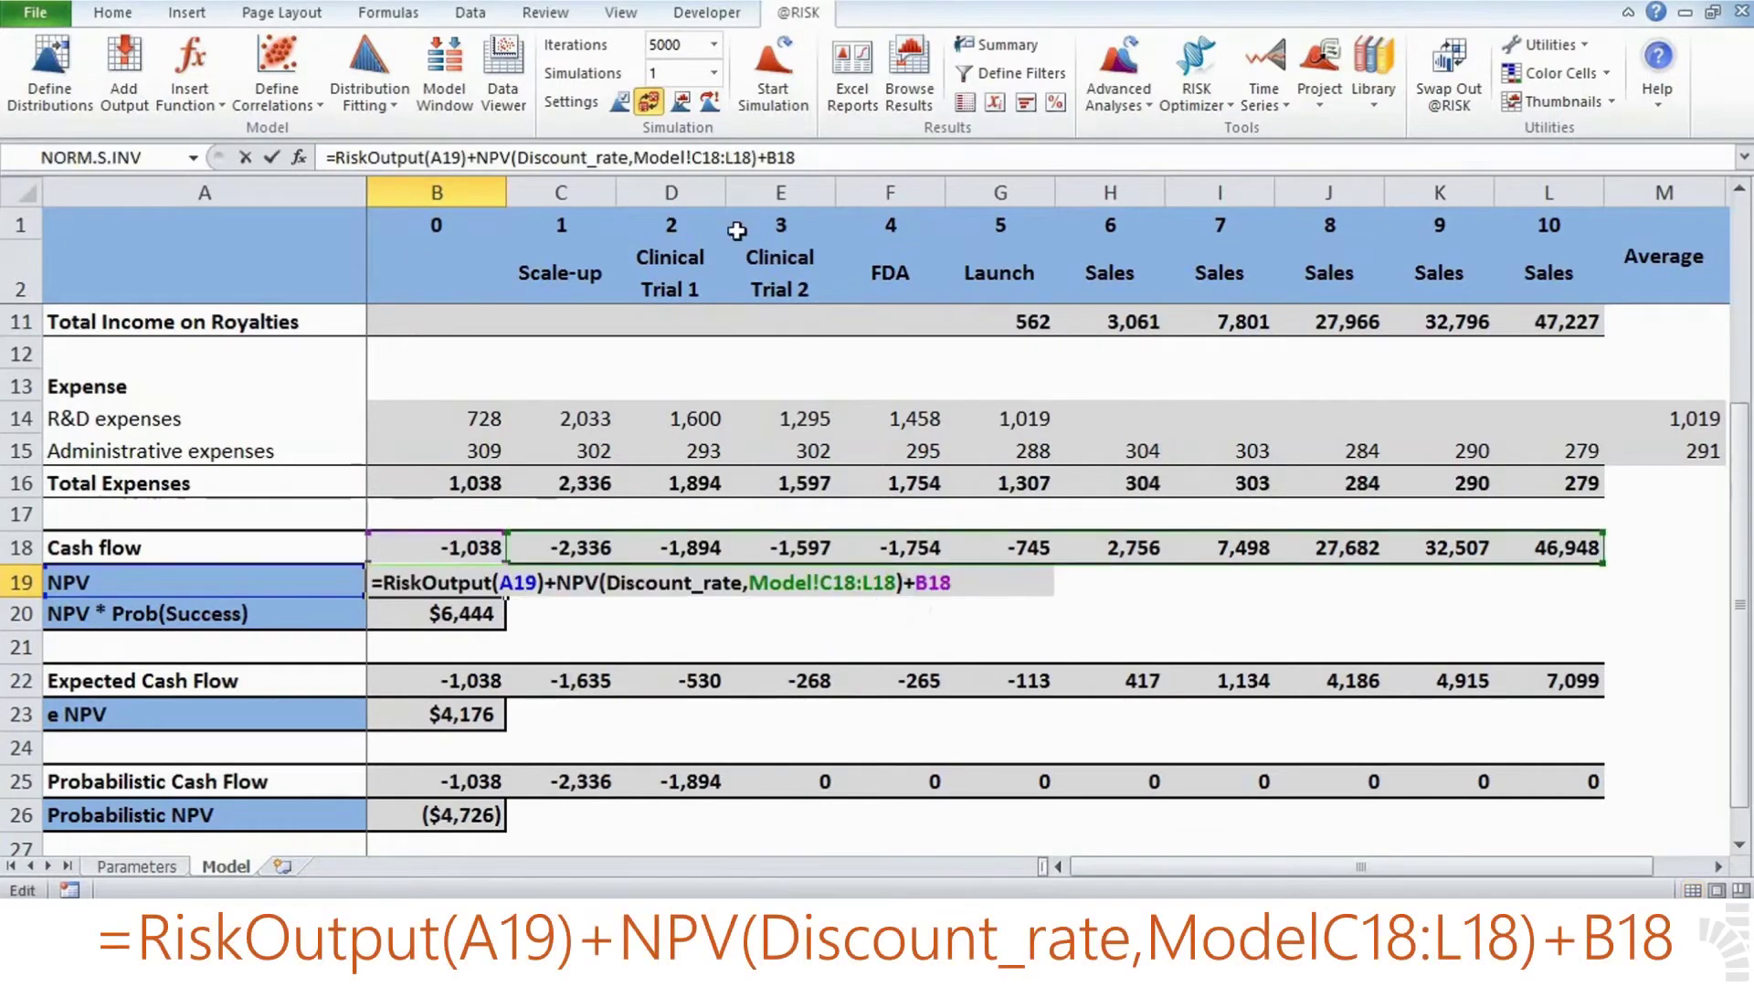
pyautogui.click(839, 155)
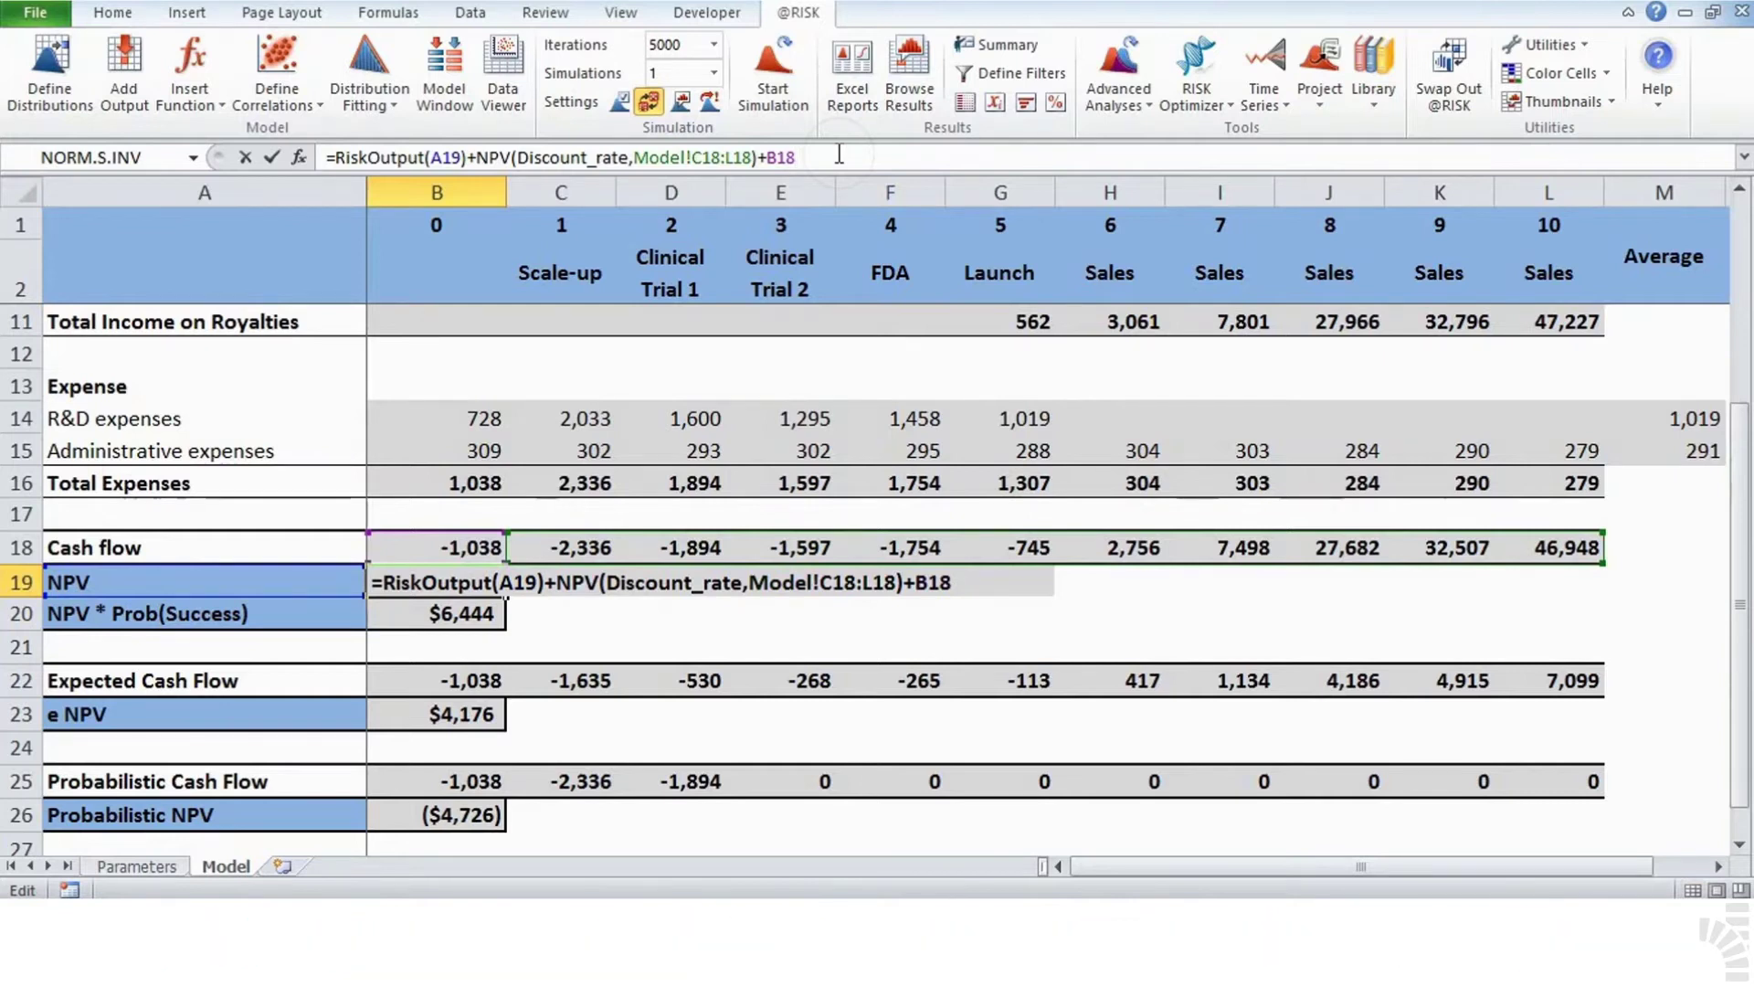
pyautogui.press('Return')
pyautogui.press('Down')
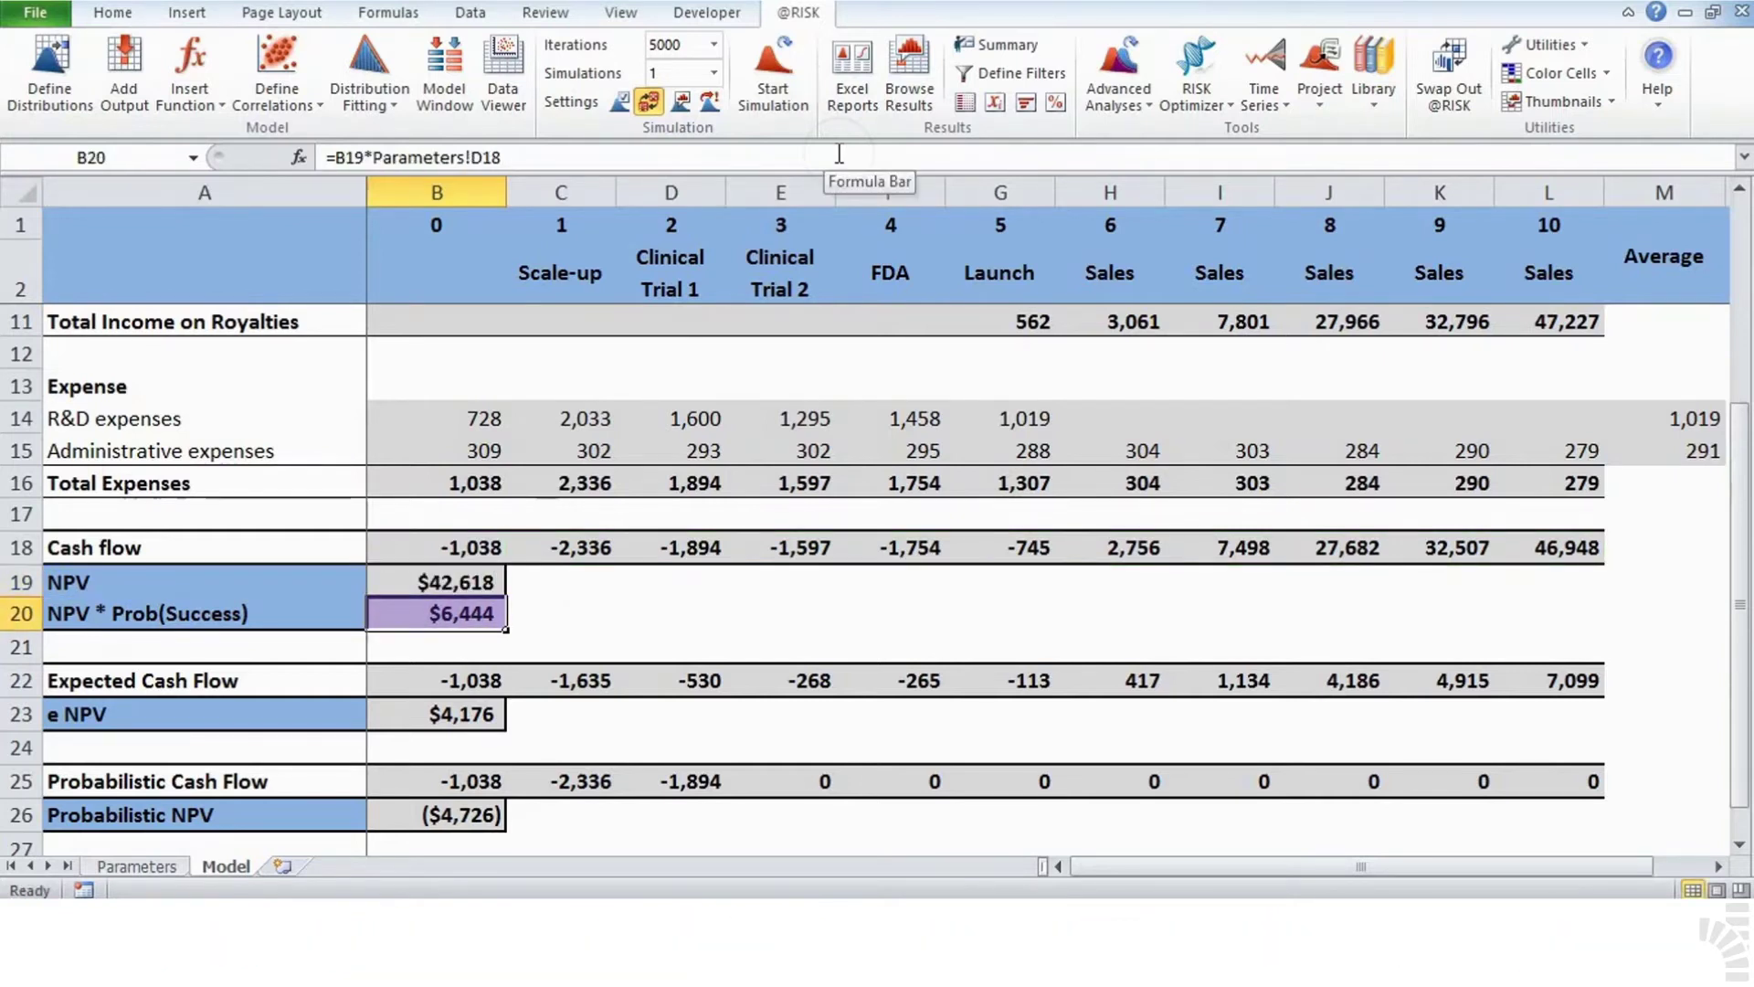
pyautogui.click(124, 94)
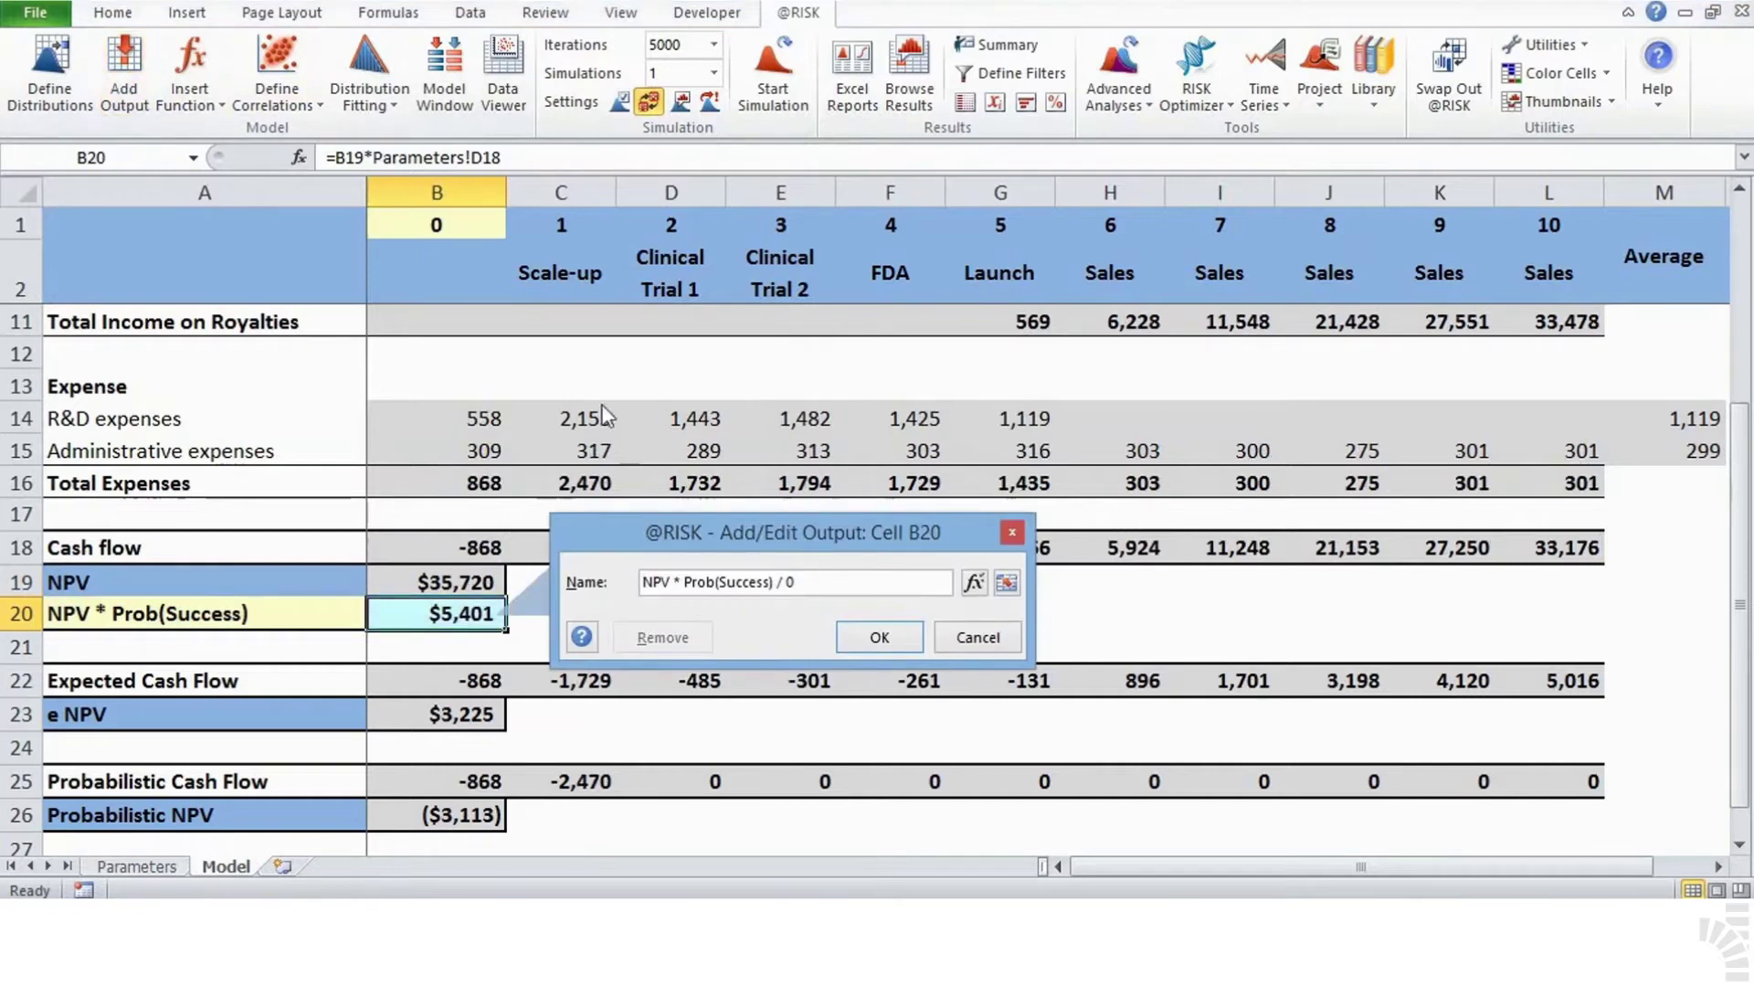
pyautogui.click(1005, 588)
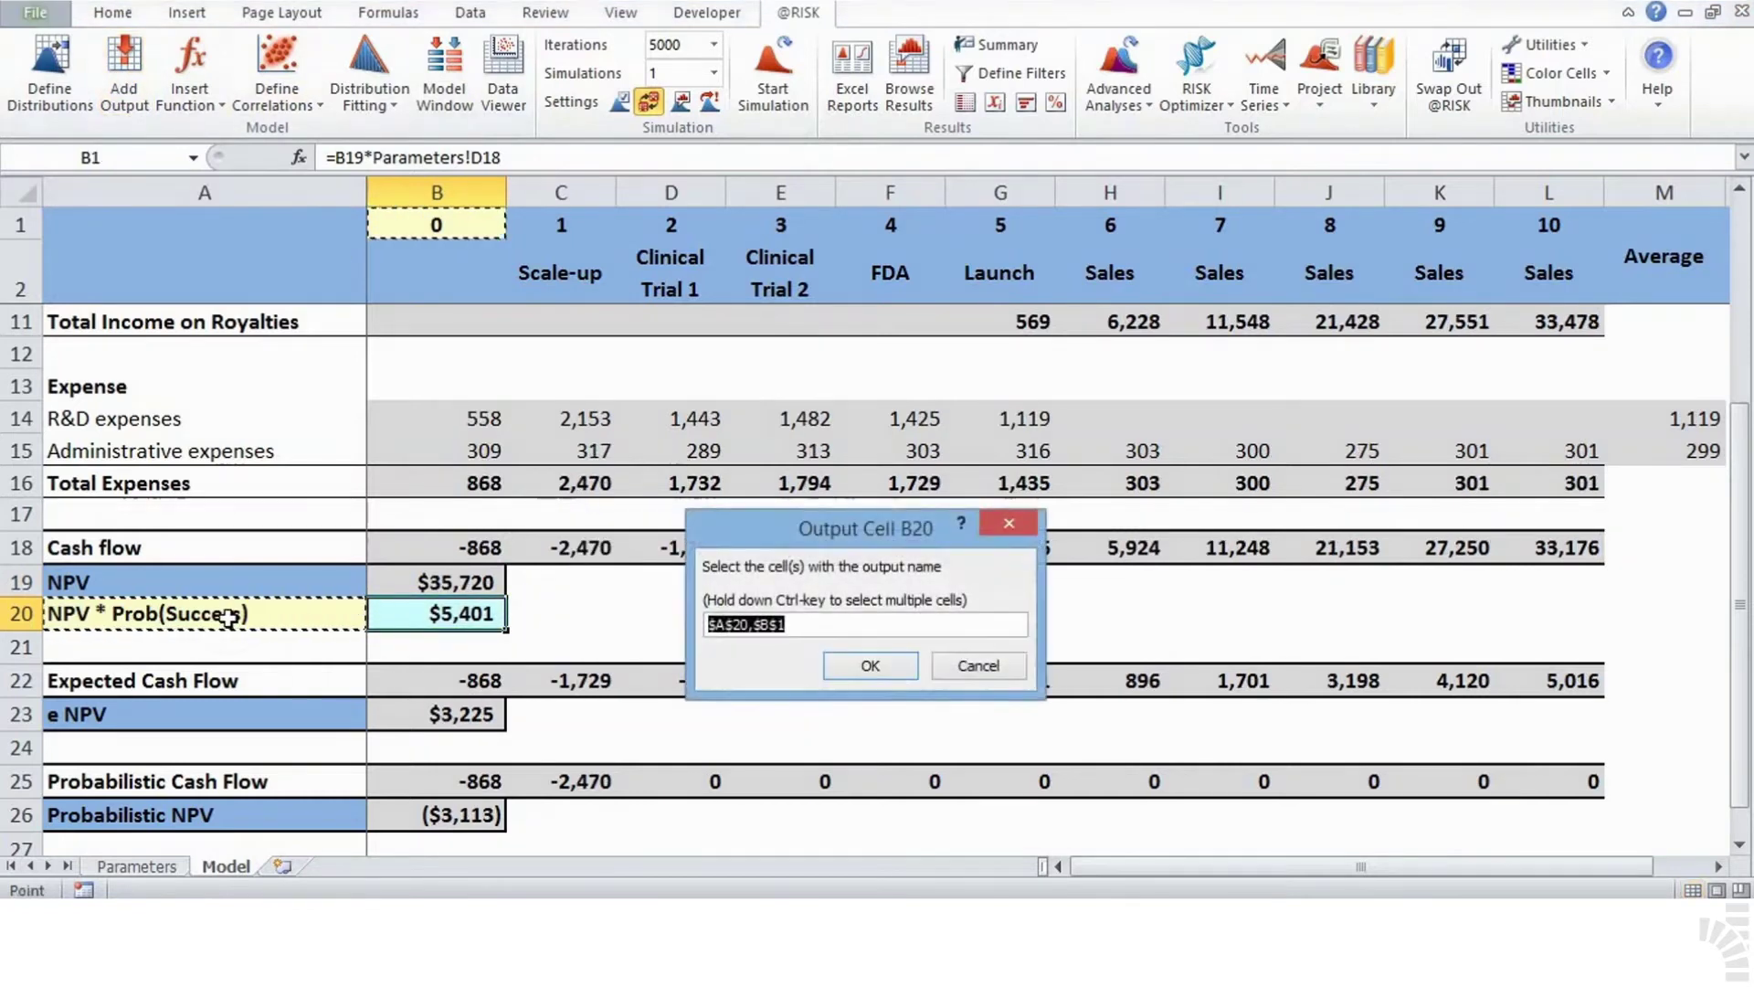
pyautogui.click(231, 617)
pyautogui.click(872, 668)
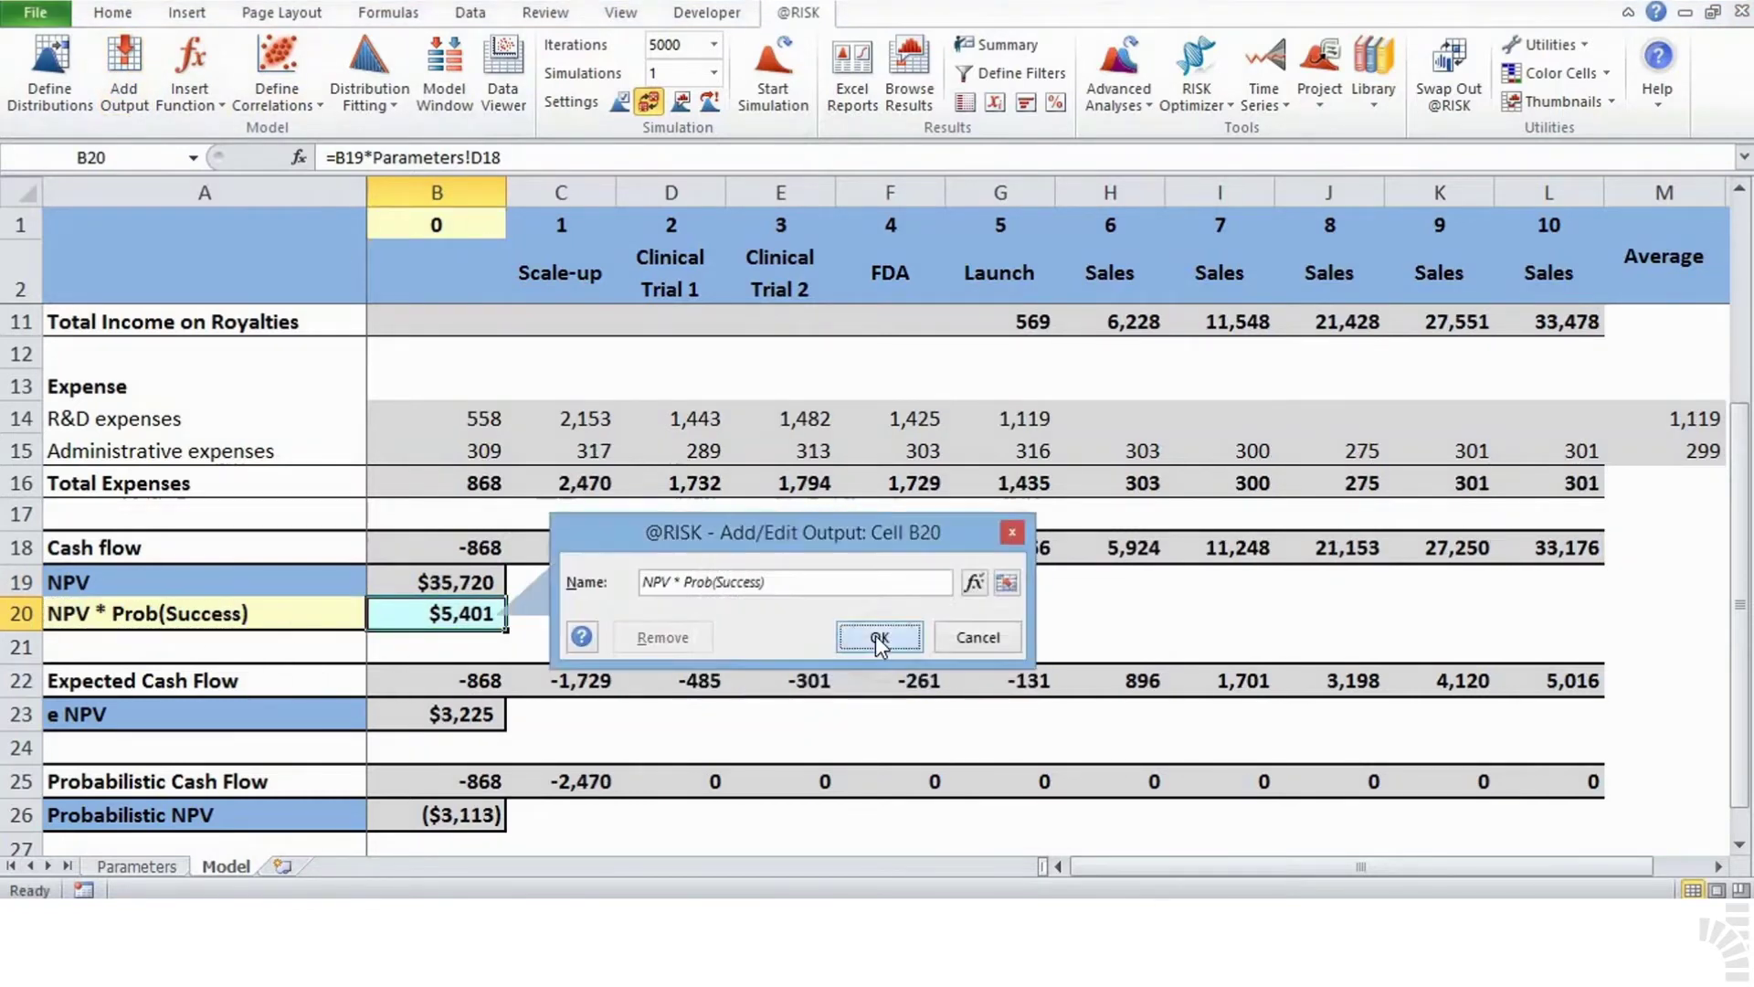
pyautogui.click(875, 634)
pyautogui.press('F2')
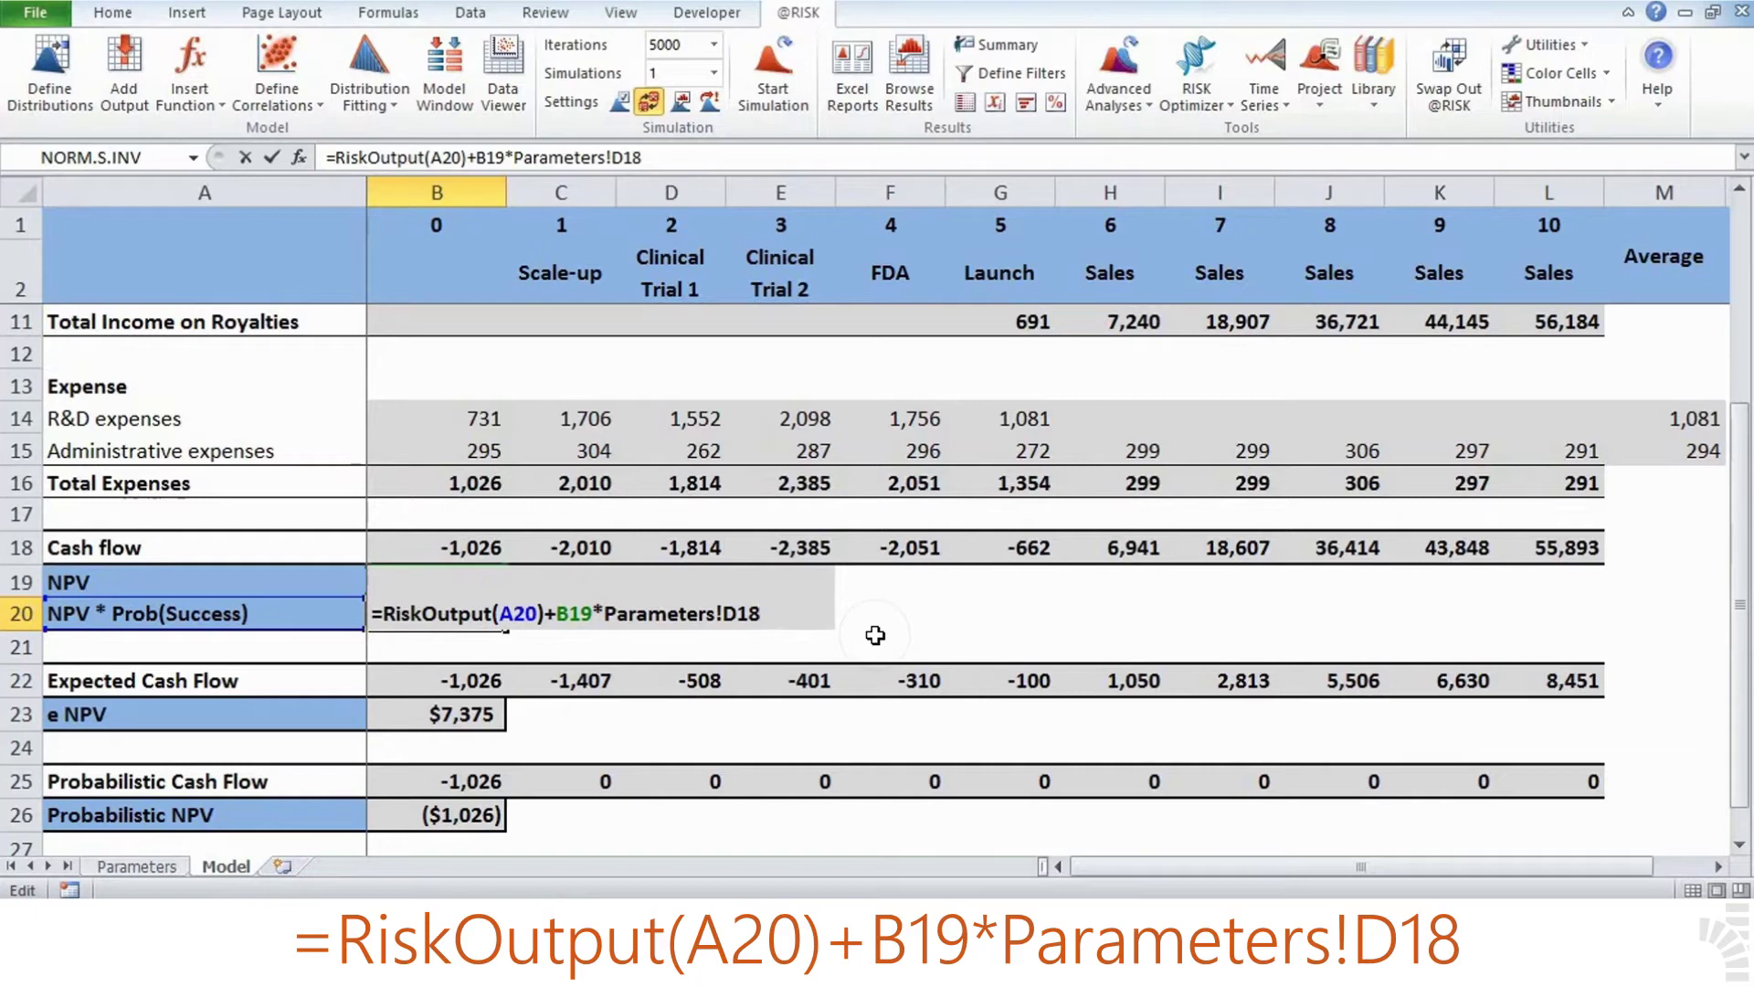
pyautogui.hotkey('ctrl', 'Return')
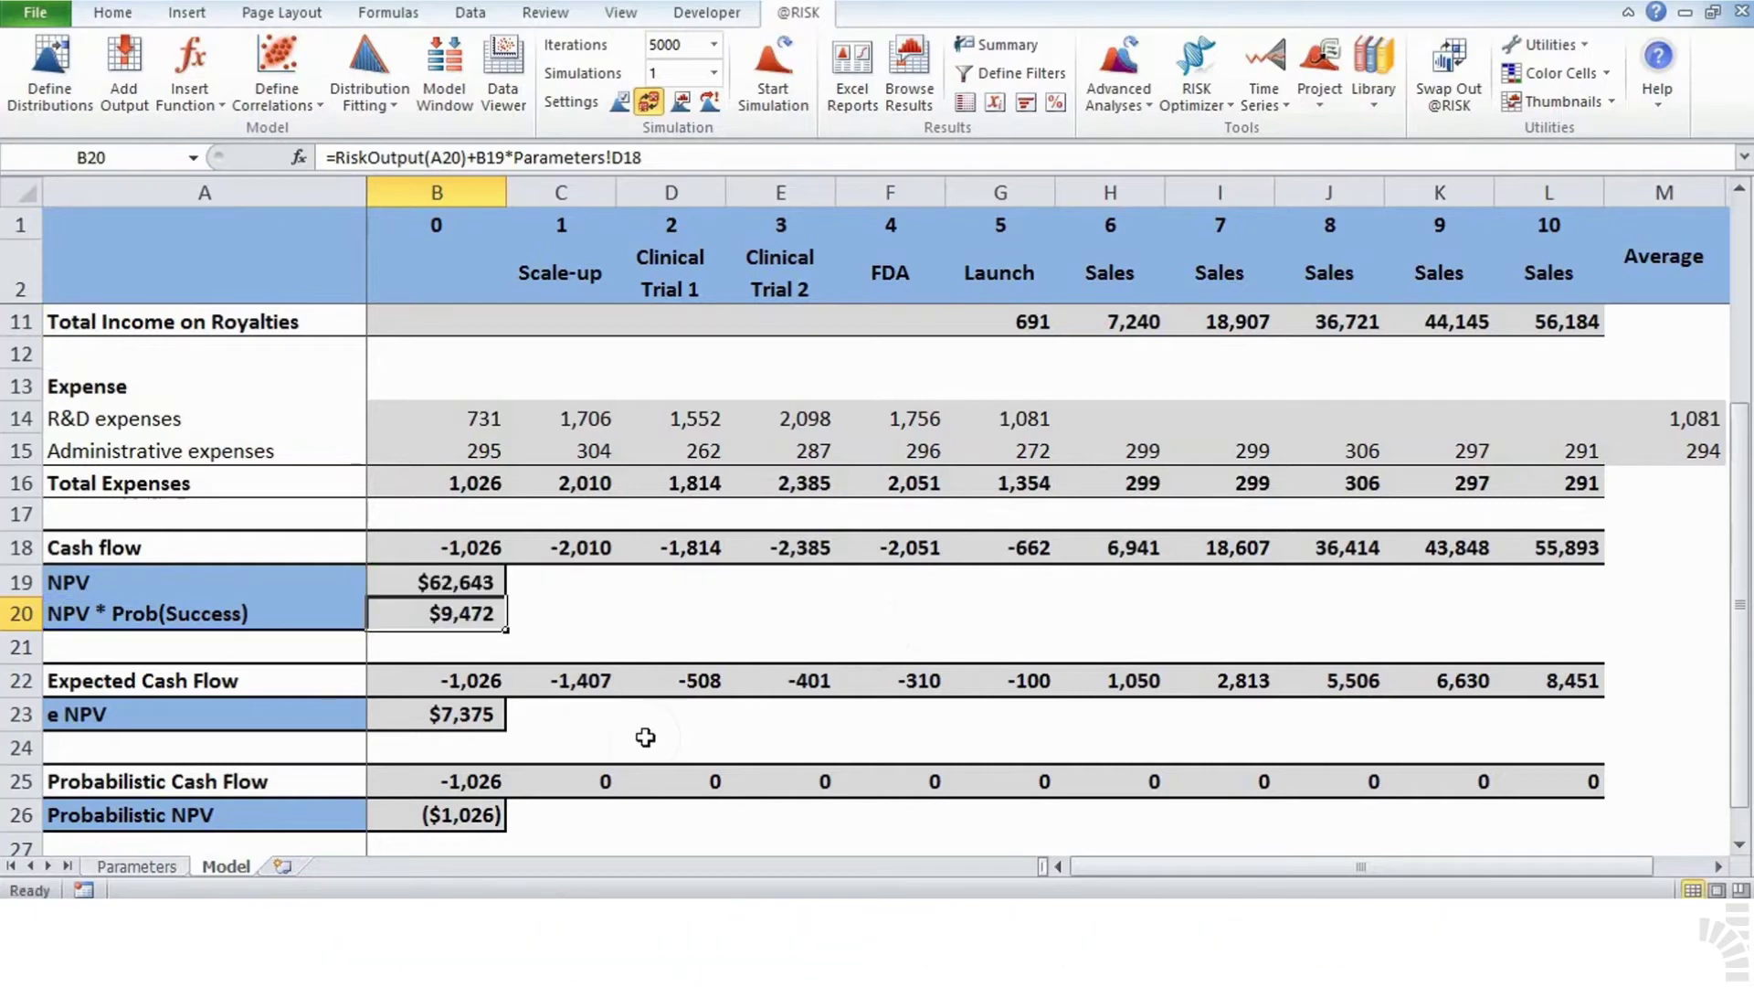
pyautogui.click(466, 715)
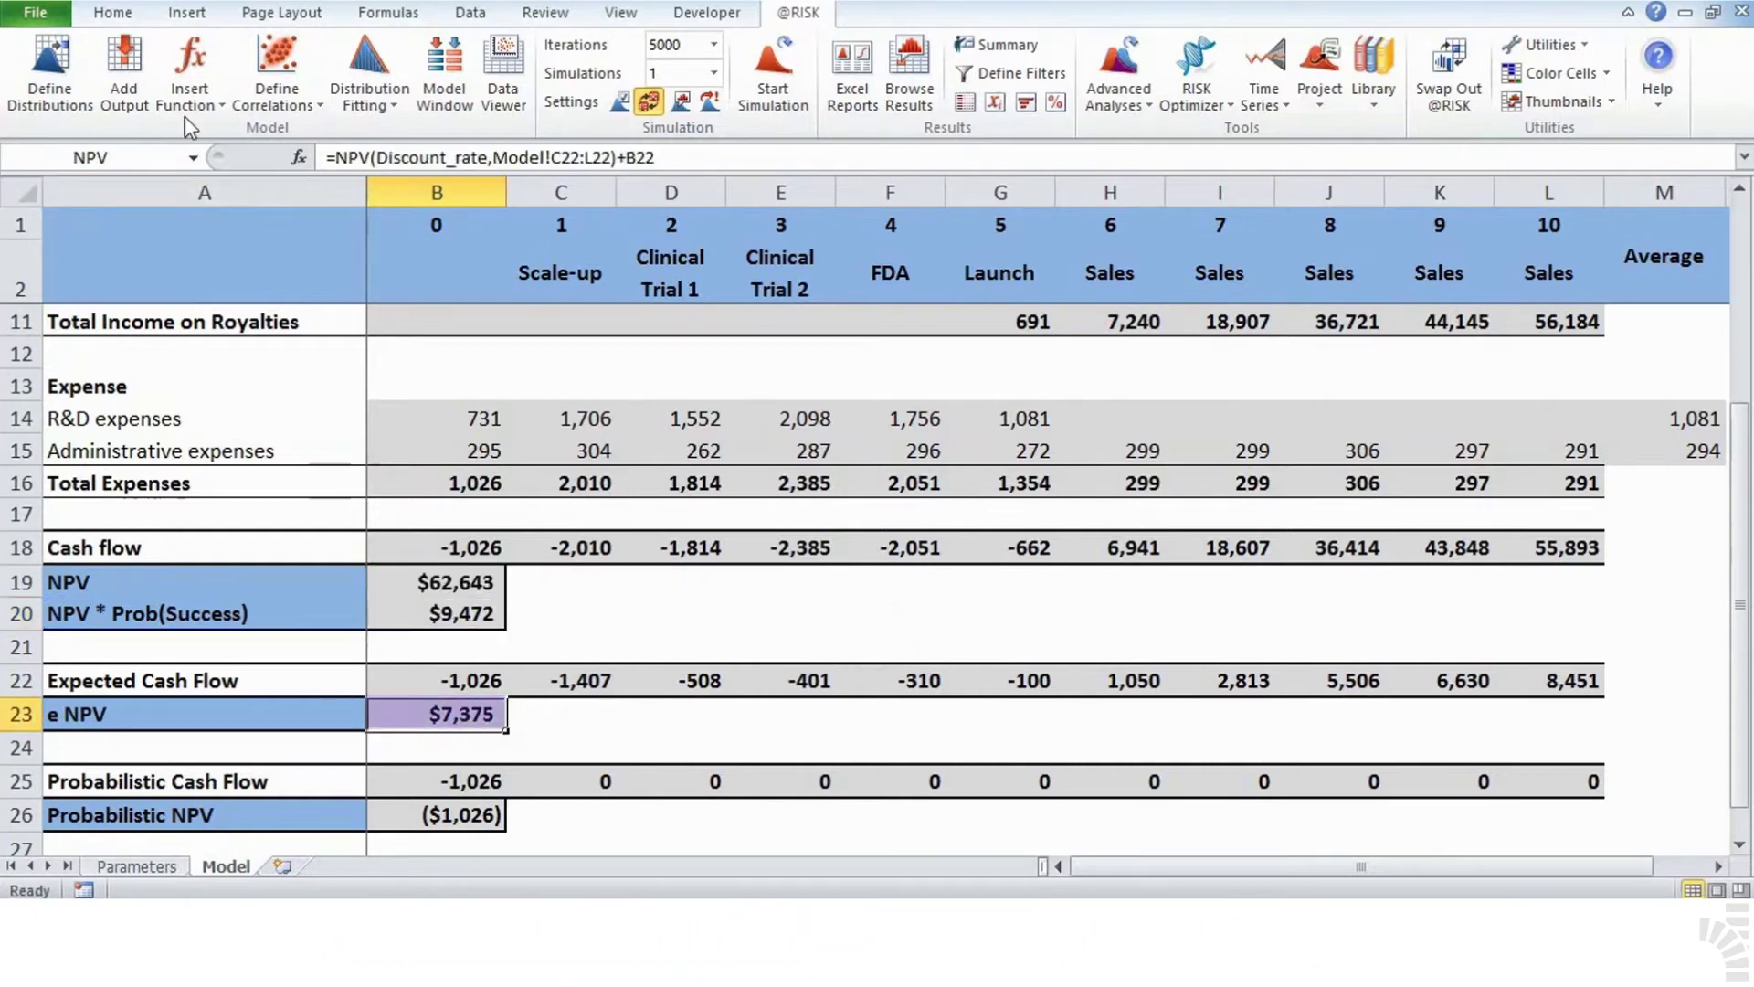
pyautogui.click(146, 91)
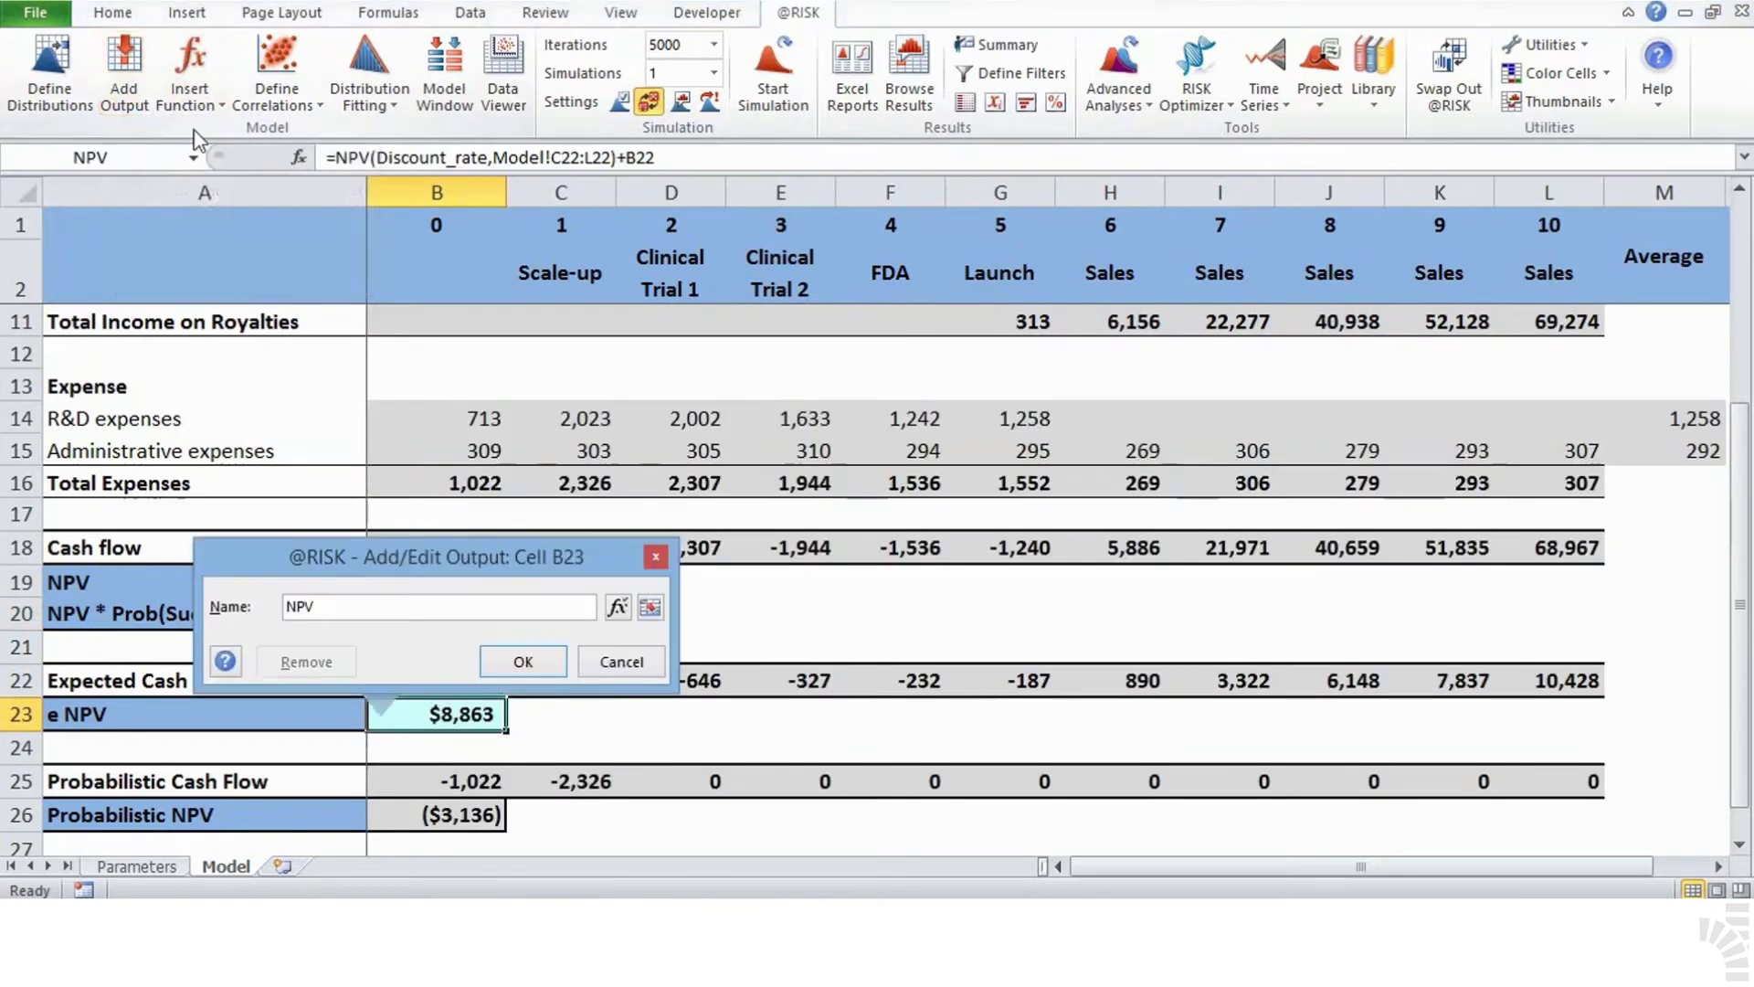
pyautogui.click(652, 612)
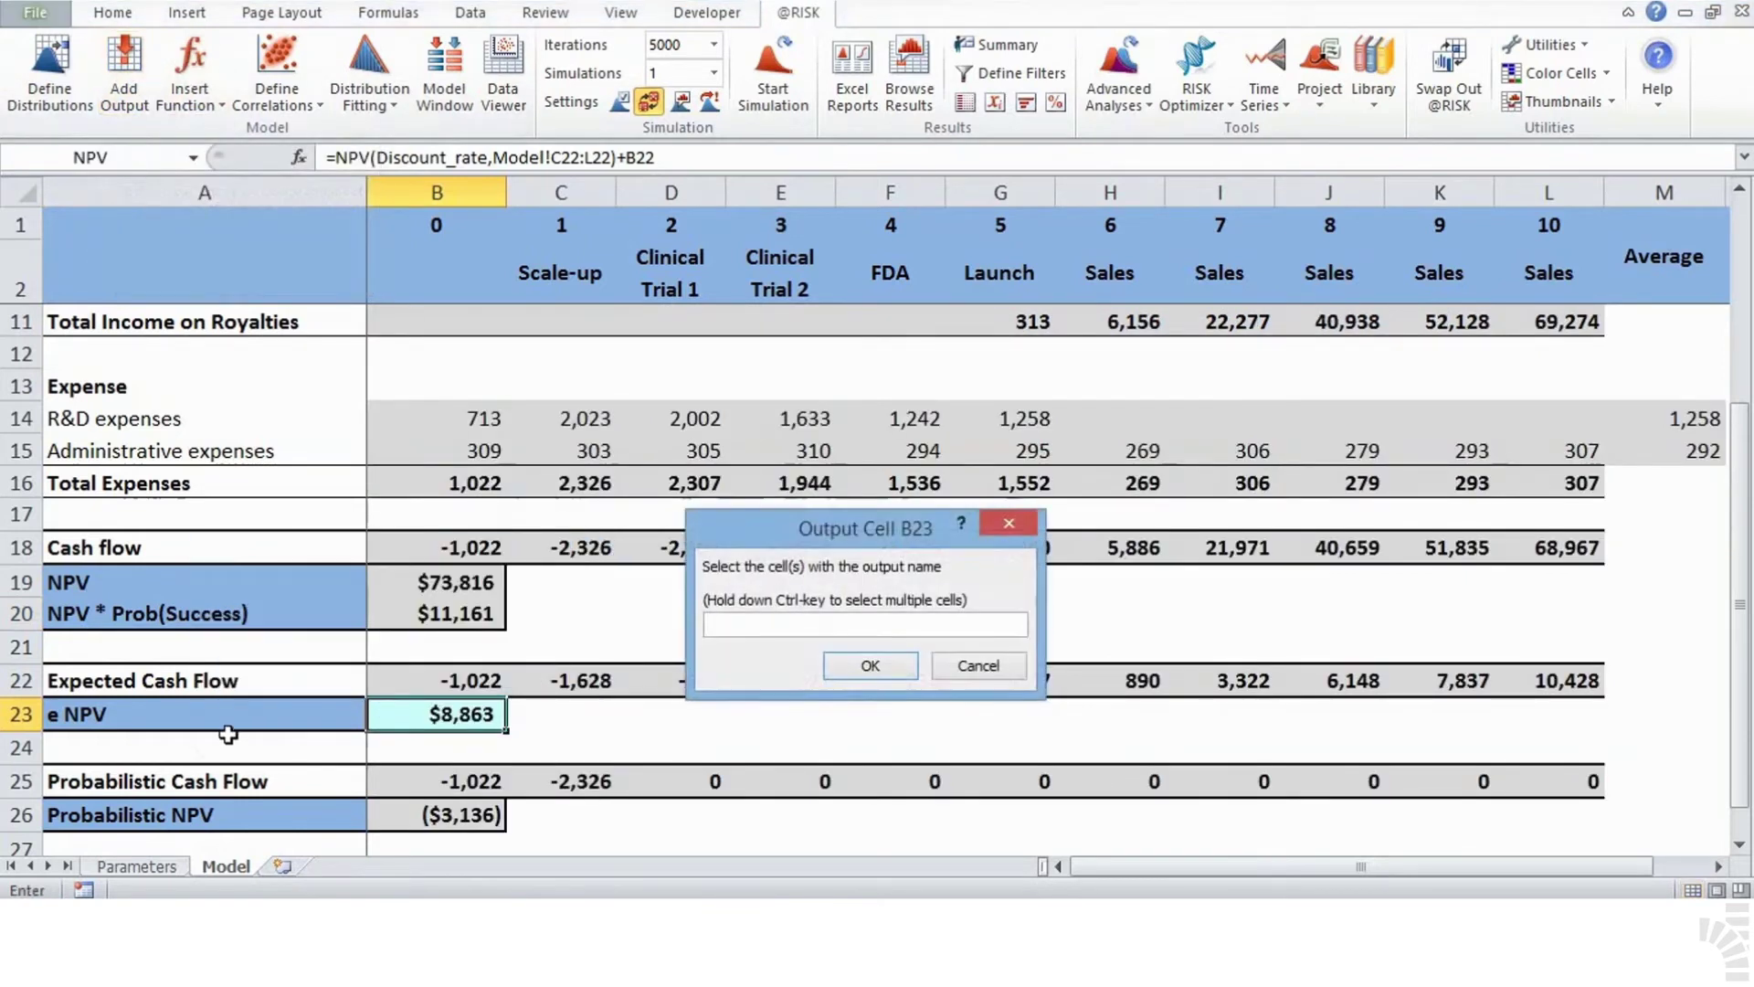
pyautogui.click(212, 716)
pyautogui.click(865, 666)
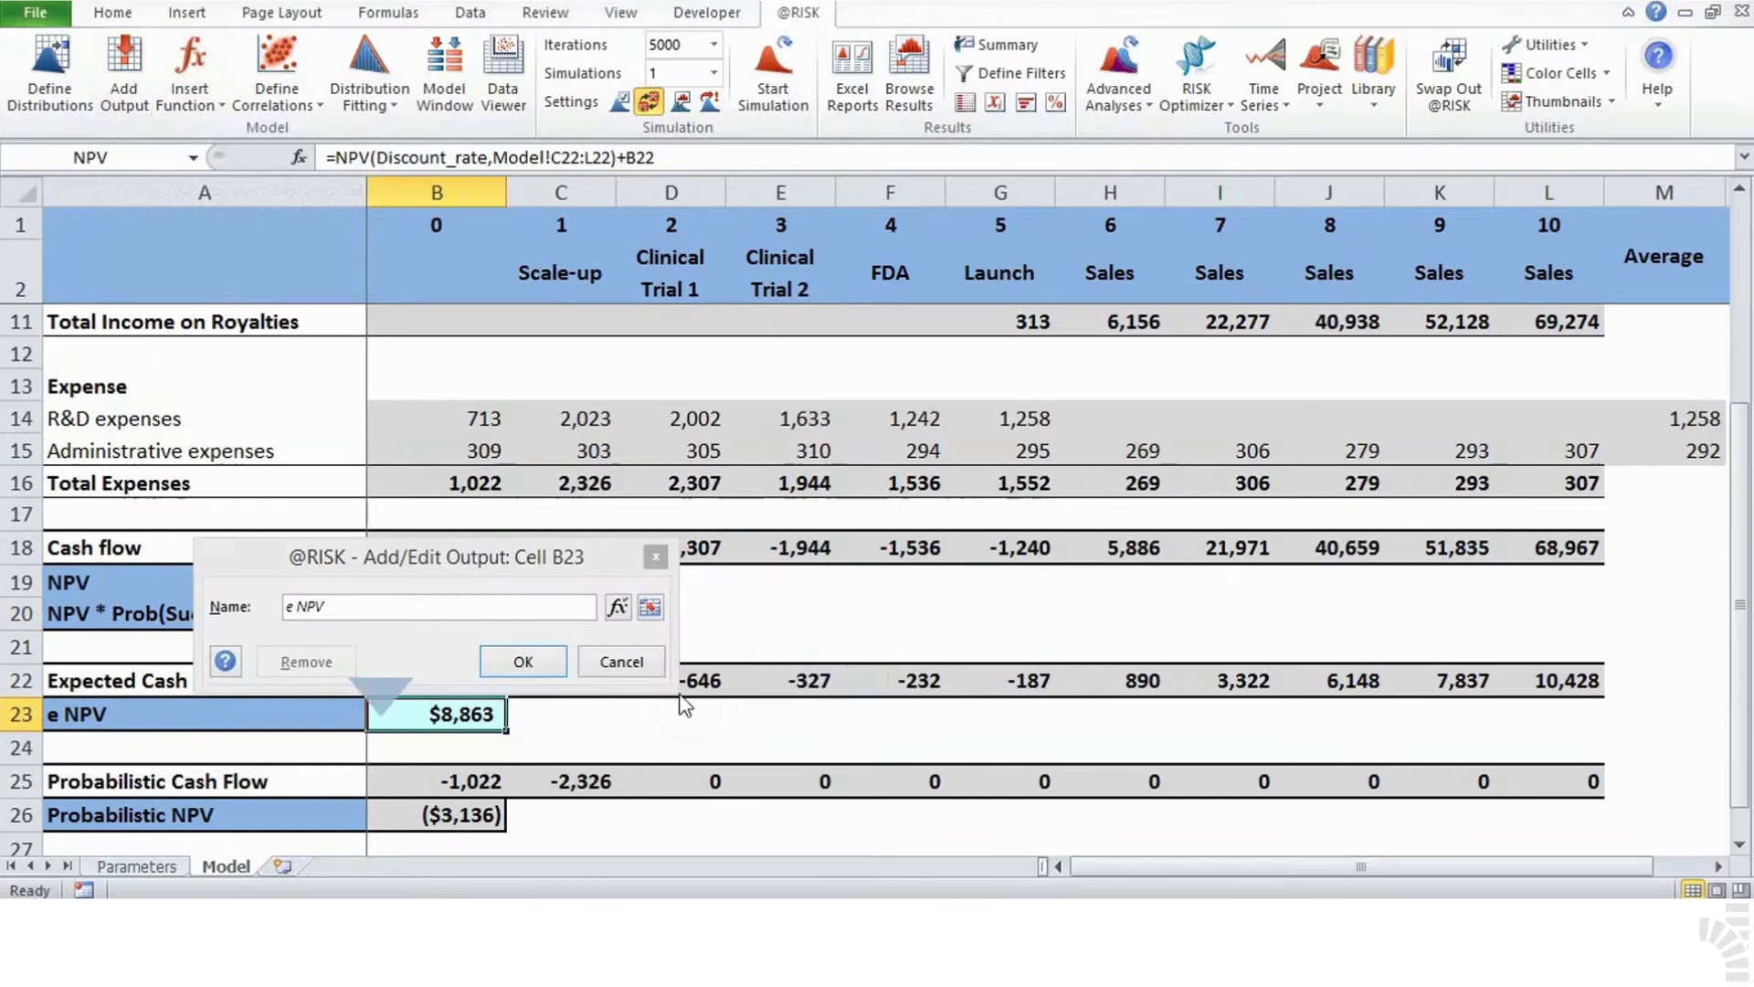
pyautogui.click(520, 663)
pyautogui.press('F2')
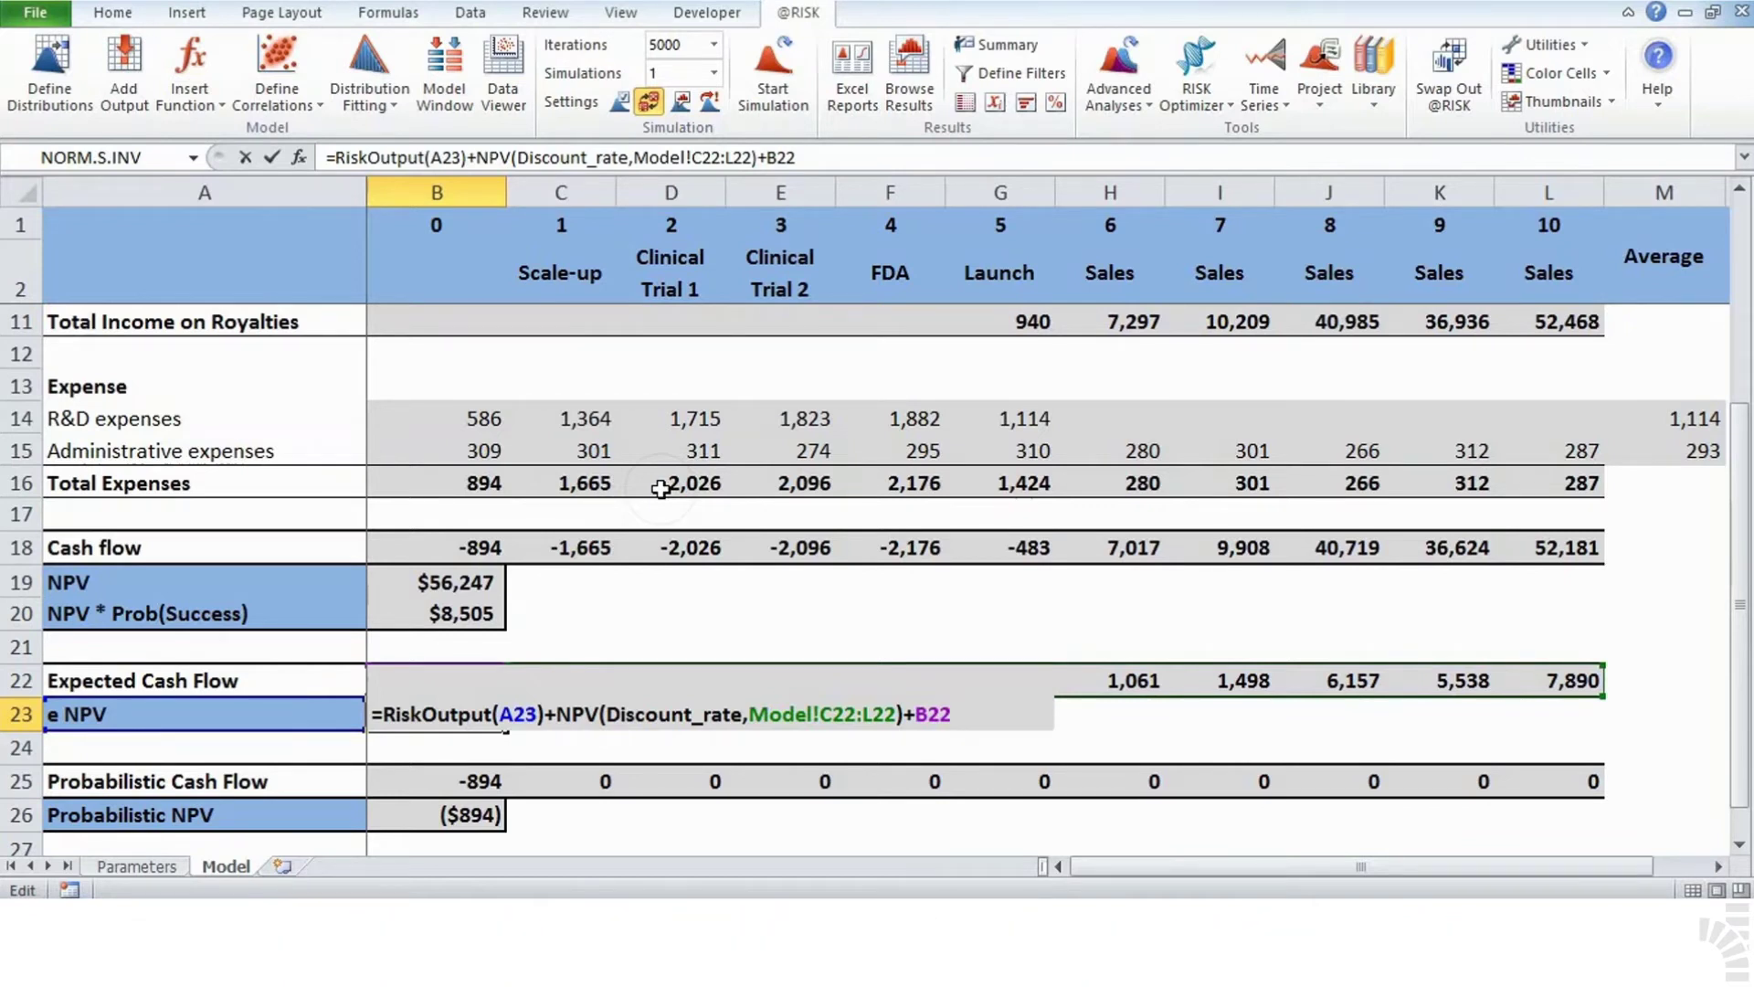
pyautogui.hotkey('ctrl', 'Return')
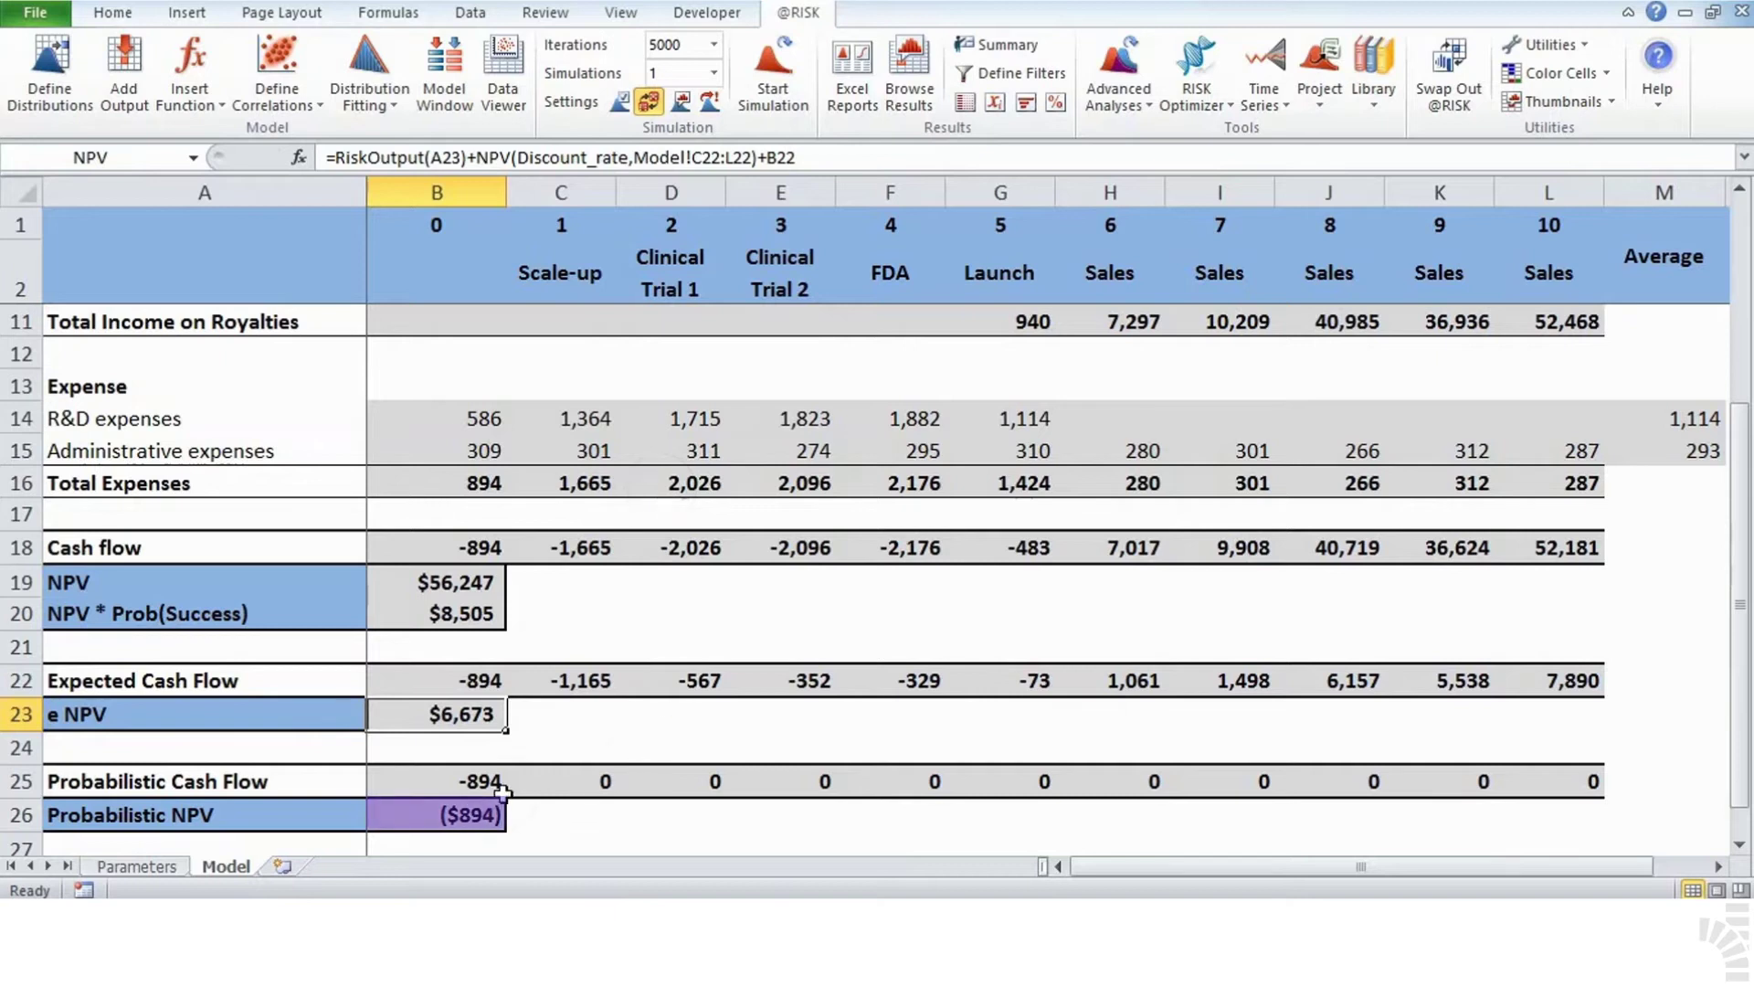
pyautogui.click(469, 815)
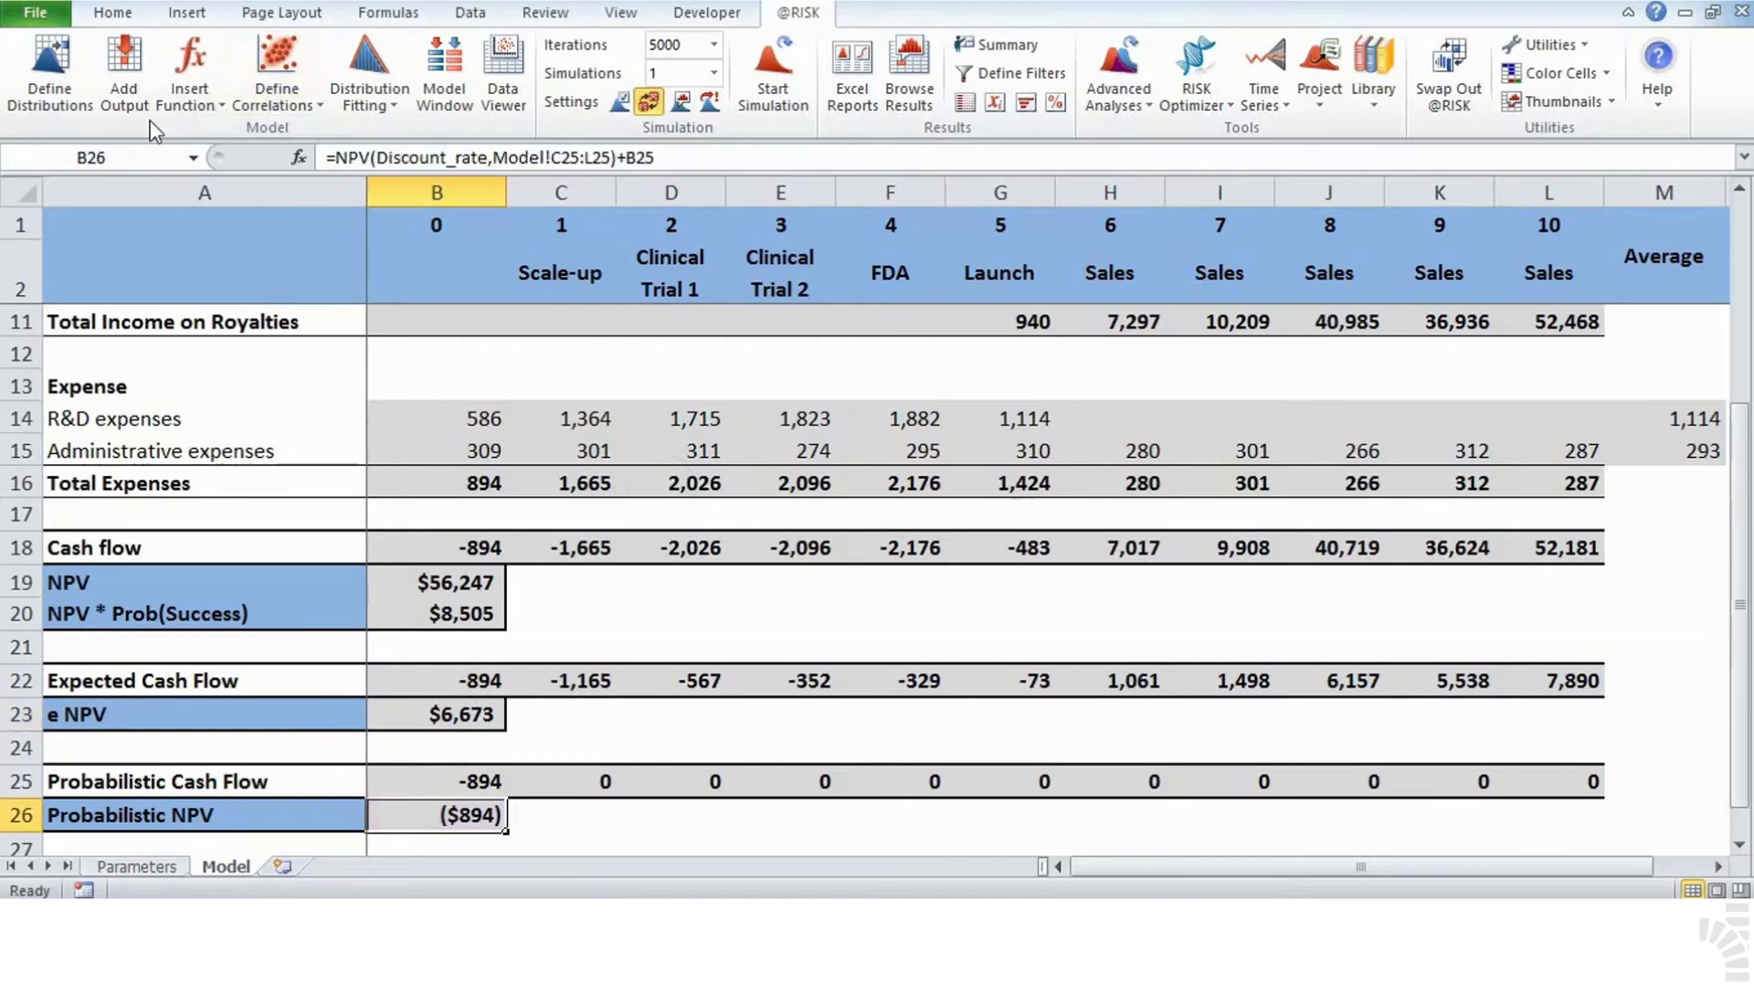
pyautogui.click(123, 85)
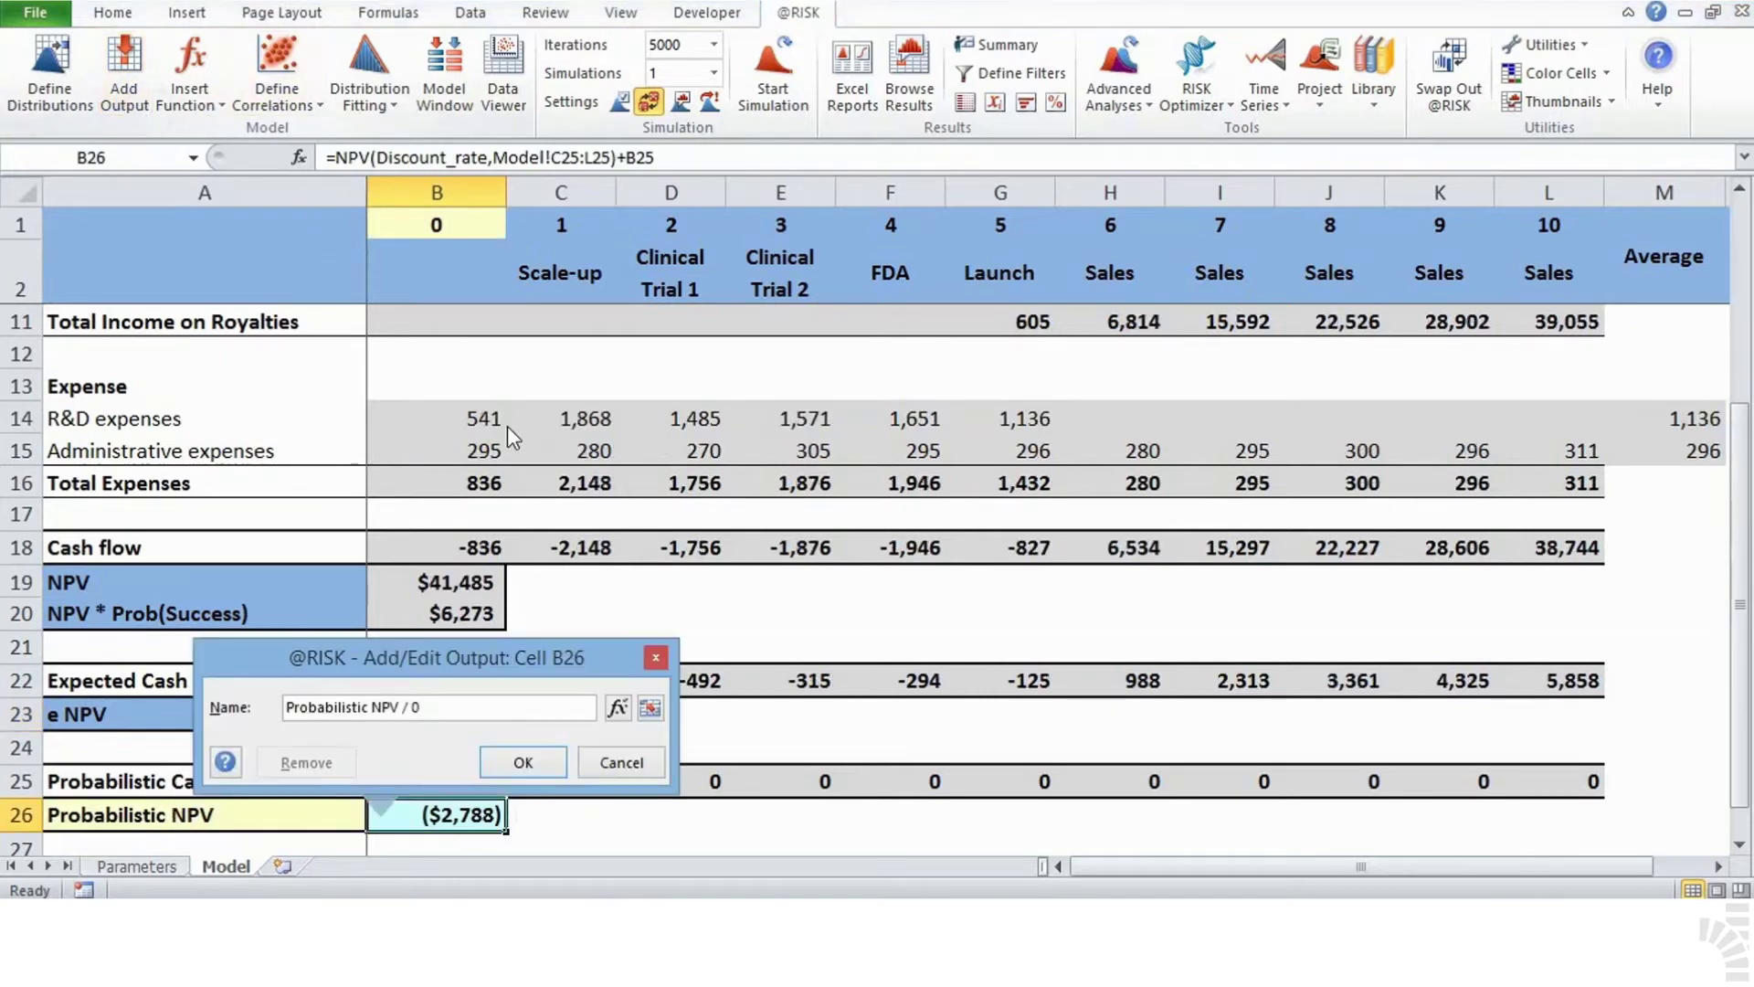
pyautogui.click(651, 708)
pyautogui.click(275, 817)
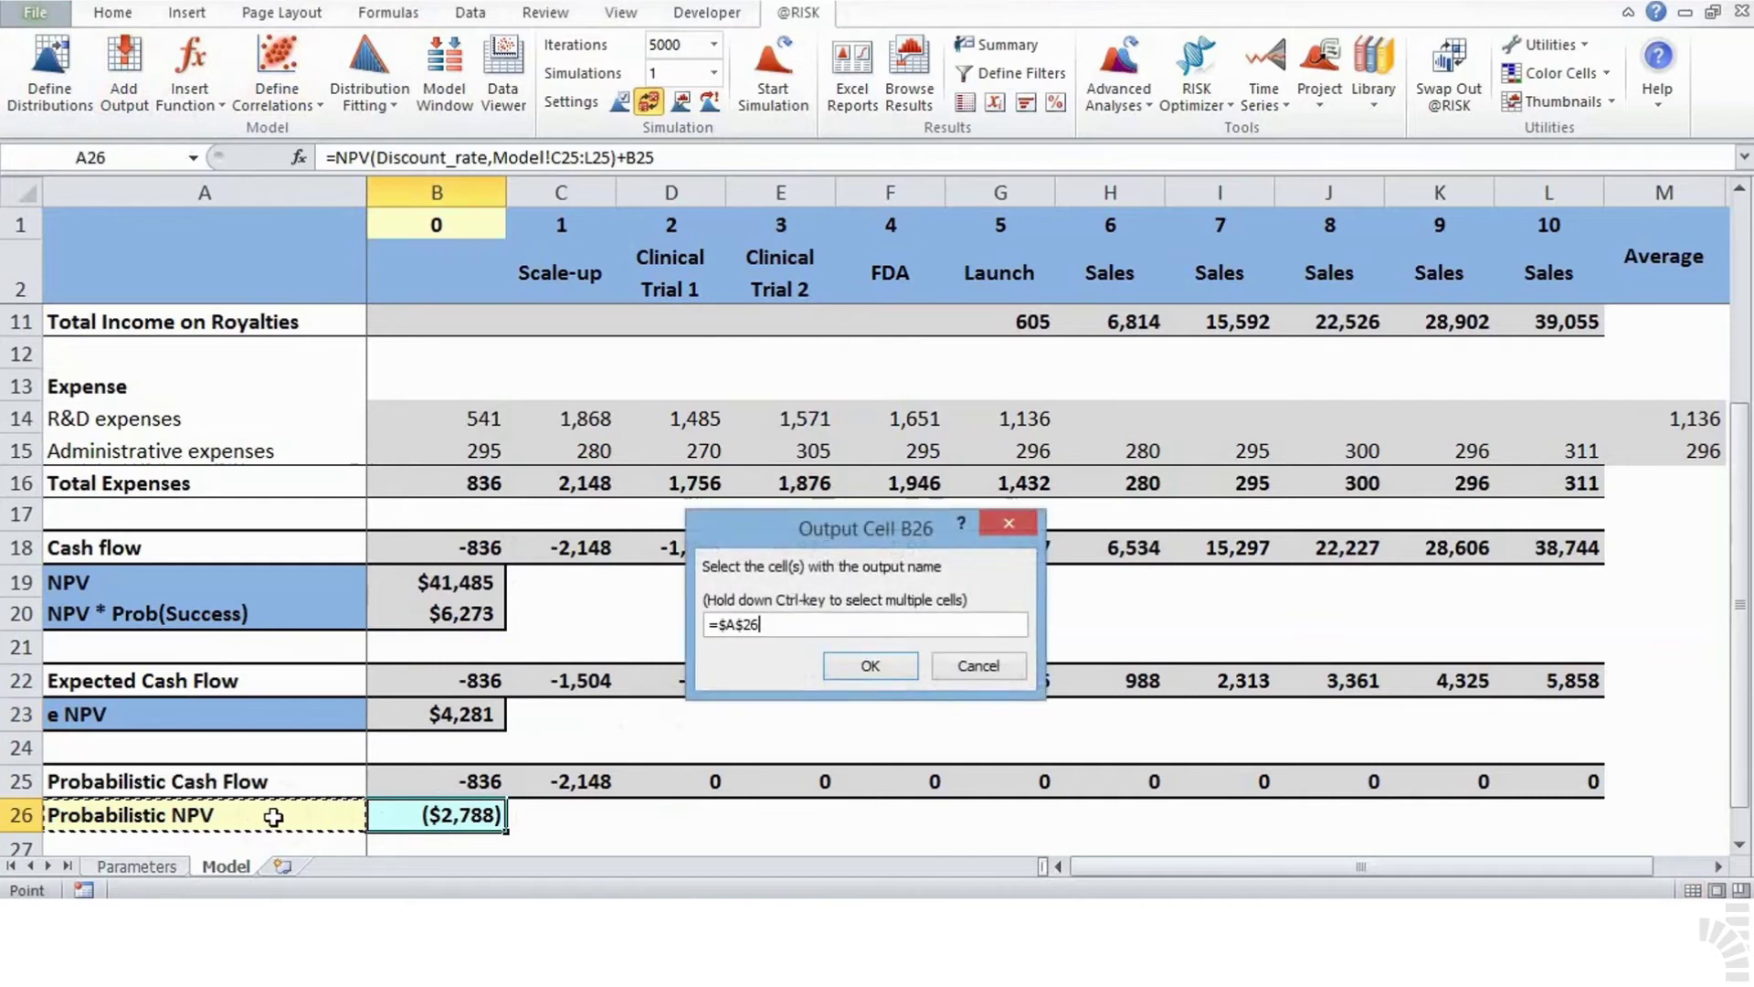
pyautogui.click(876, 666)
pyautogui.click(541, 759)
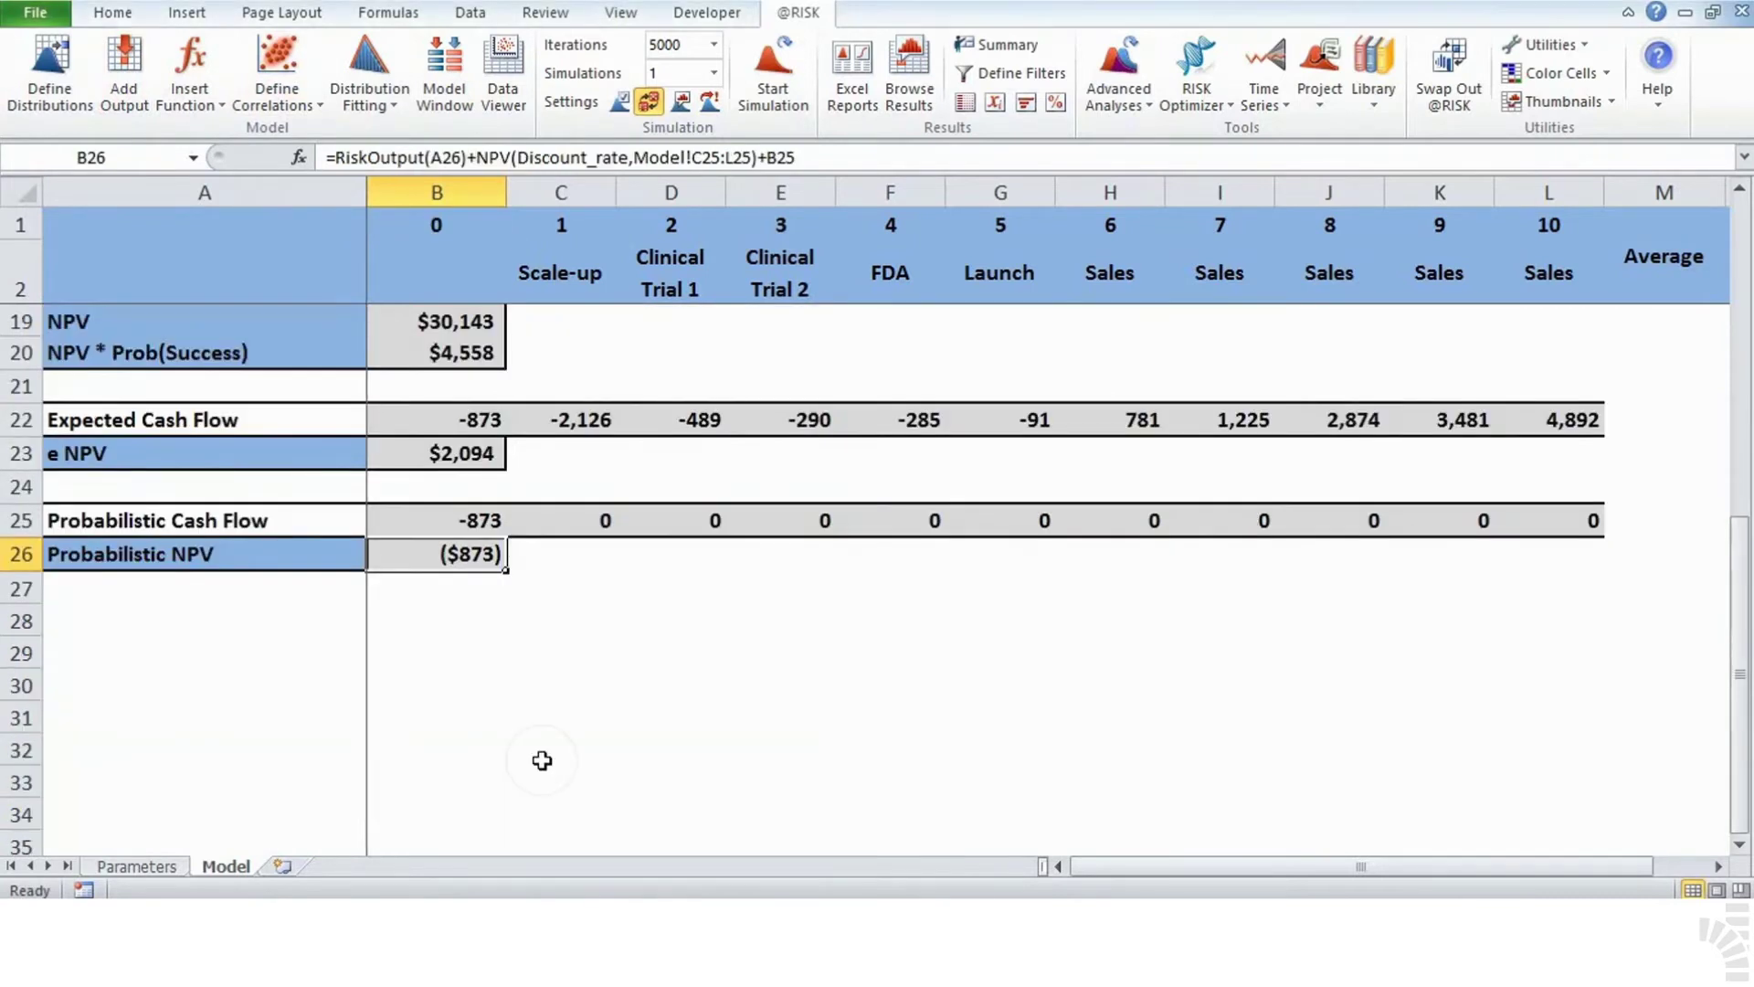
pyautogui.press('F2')
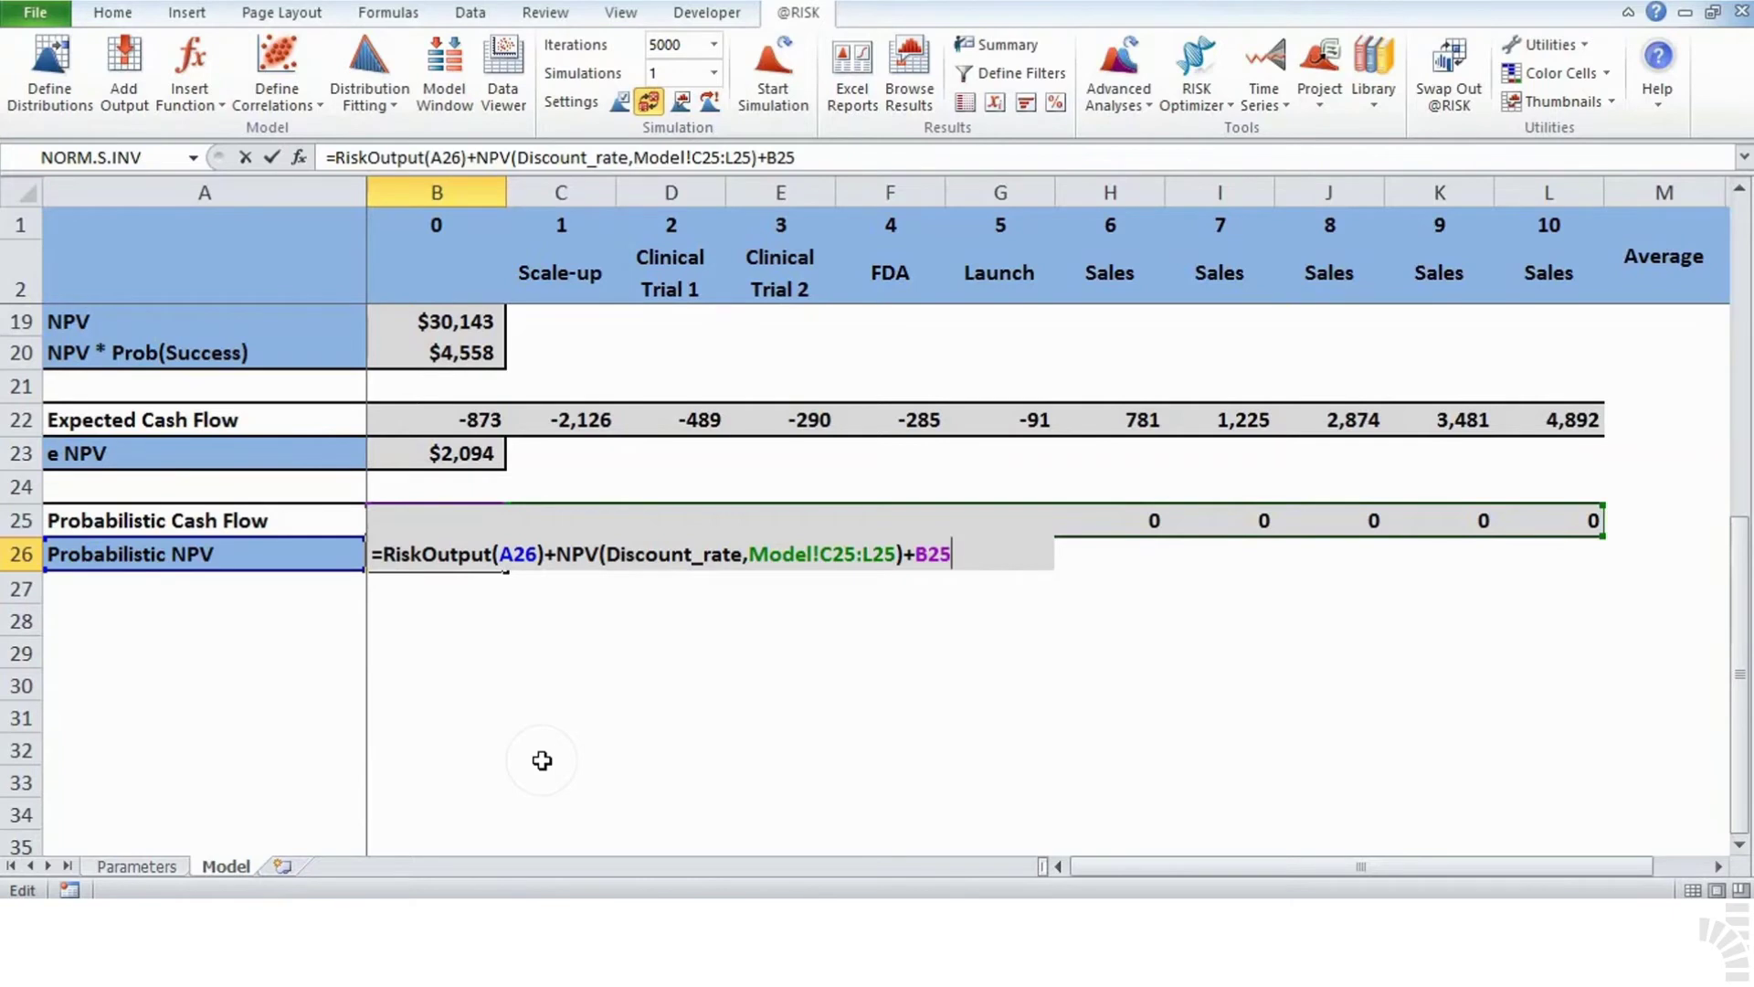
# Step: Enter an AVERAGE formula in M9 over the yearly competitor counts G9:L9 and check it
pyautogui.hotkey('ctrl', 'Return')
pyautogui.scroll(5, 542, 759)
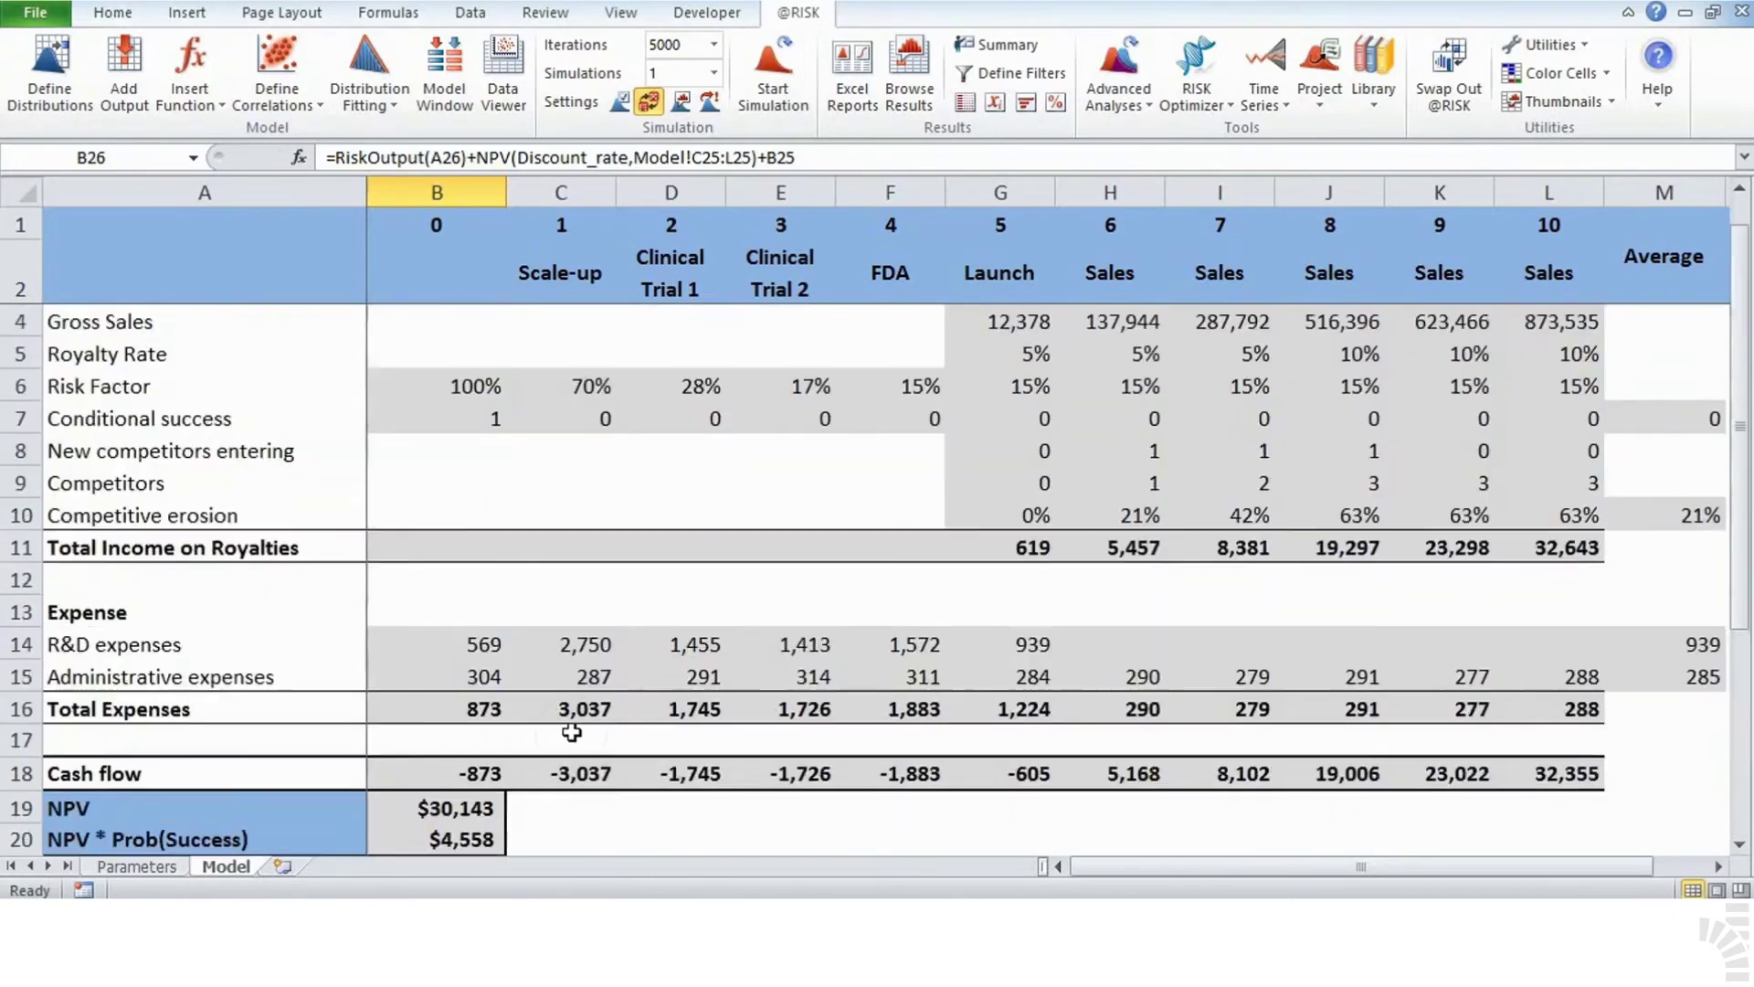
pyautogui.scroll(1, 569, 734)
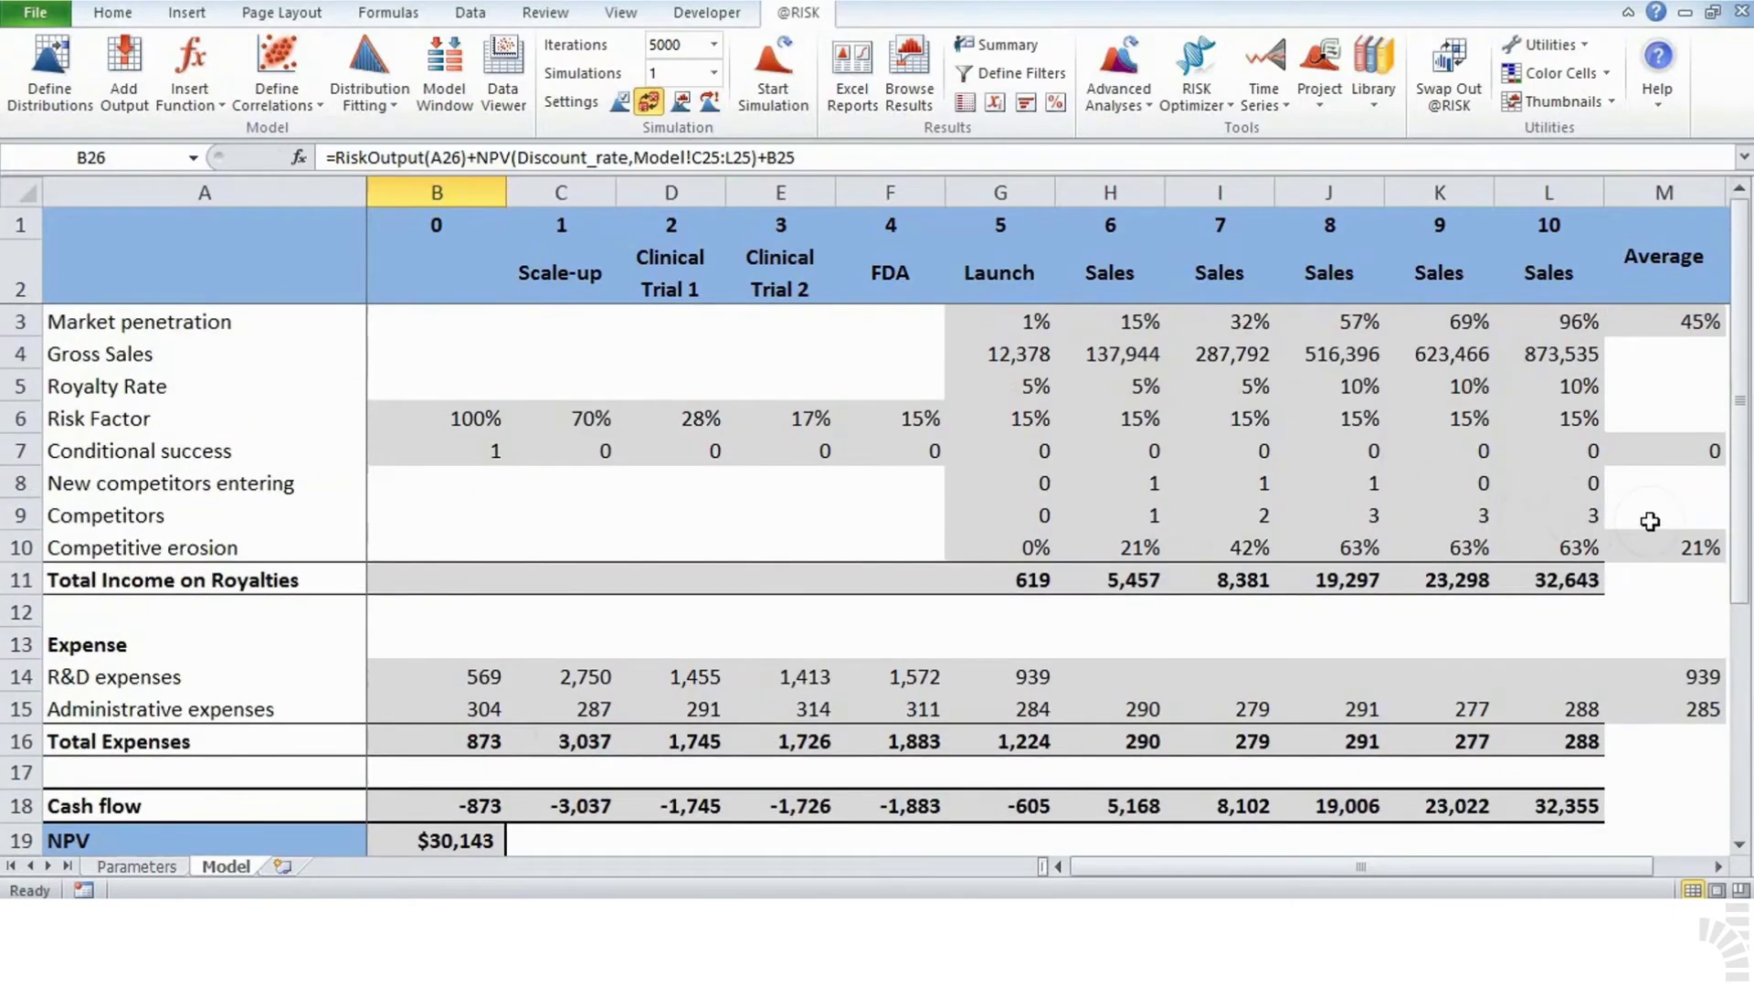
pyautogui.click(1650, 522)
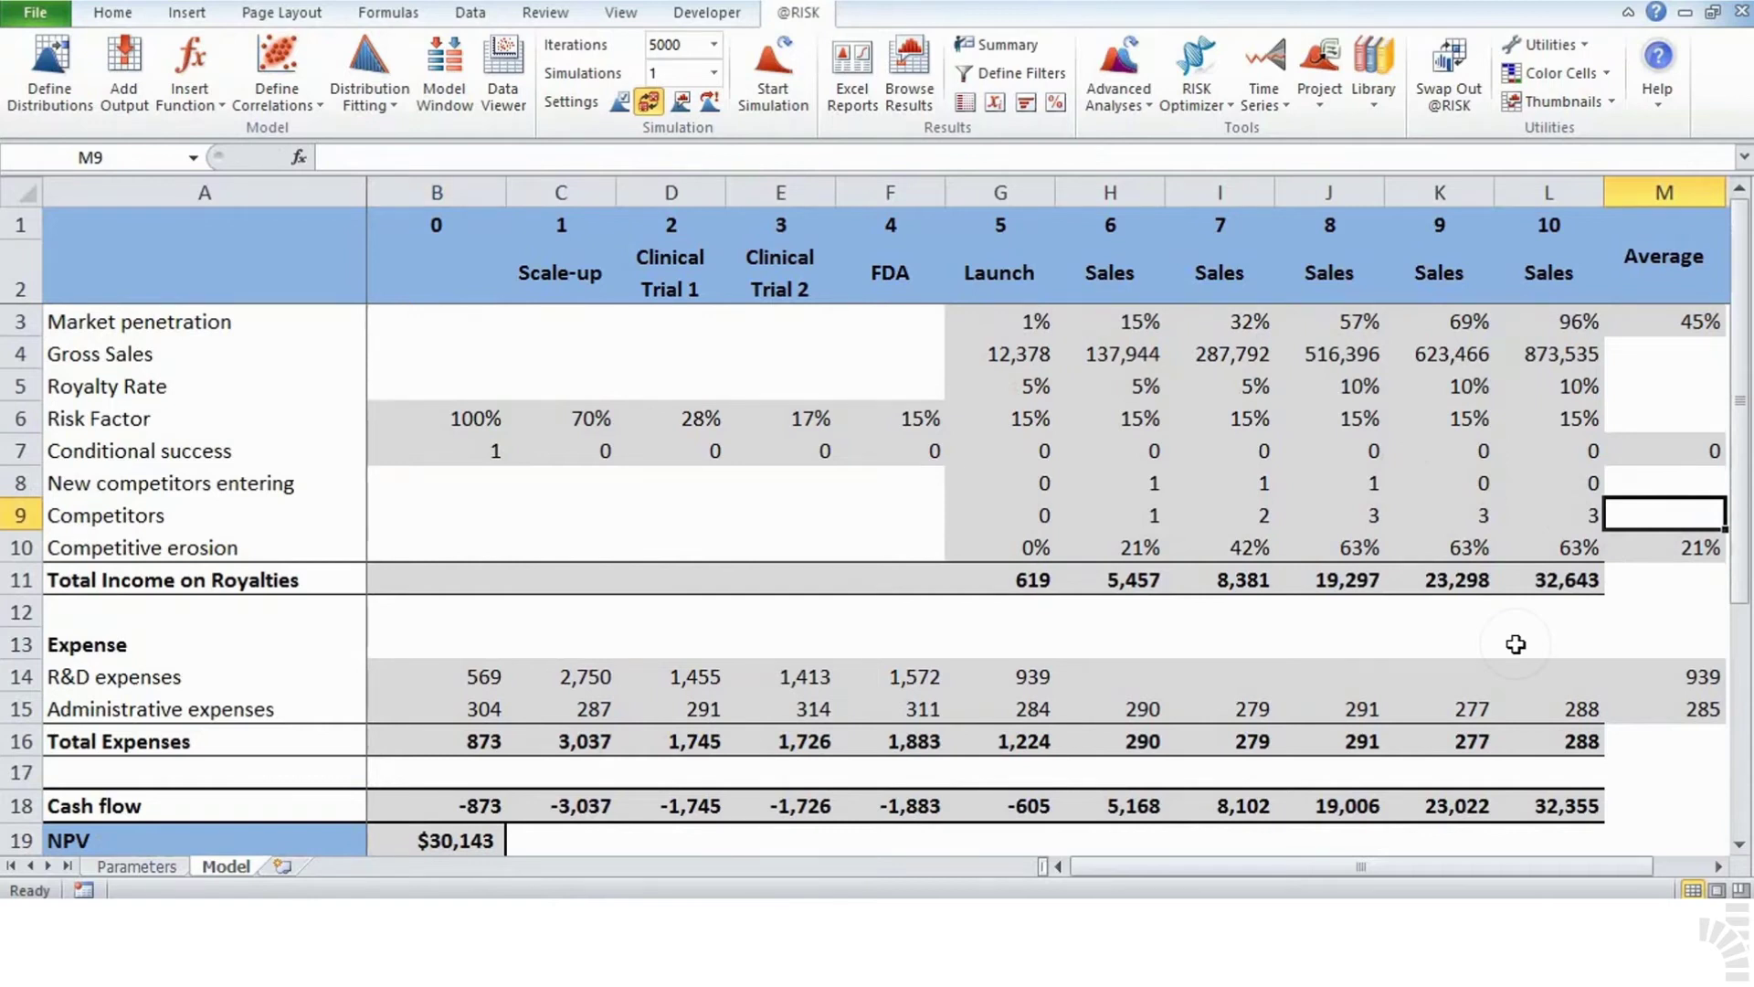
pyautogui.write('=')
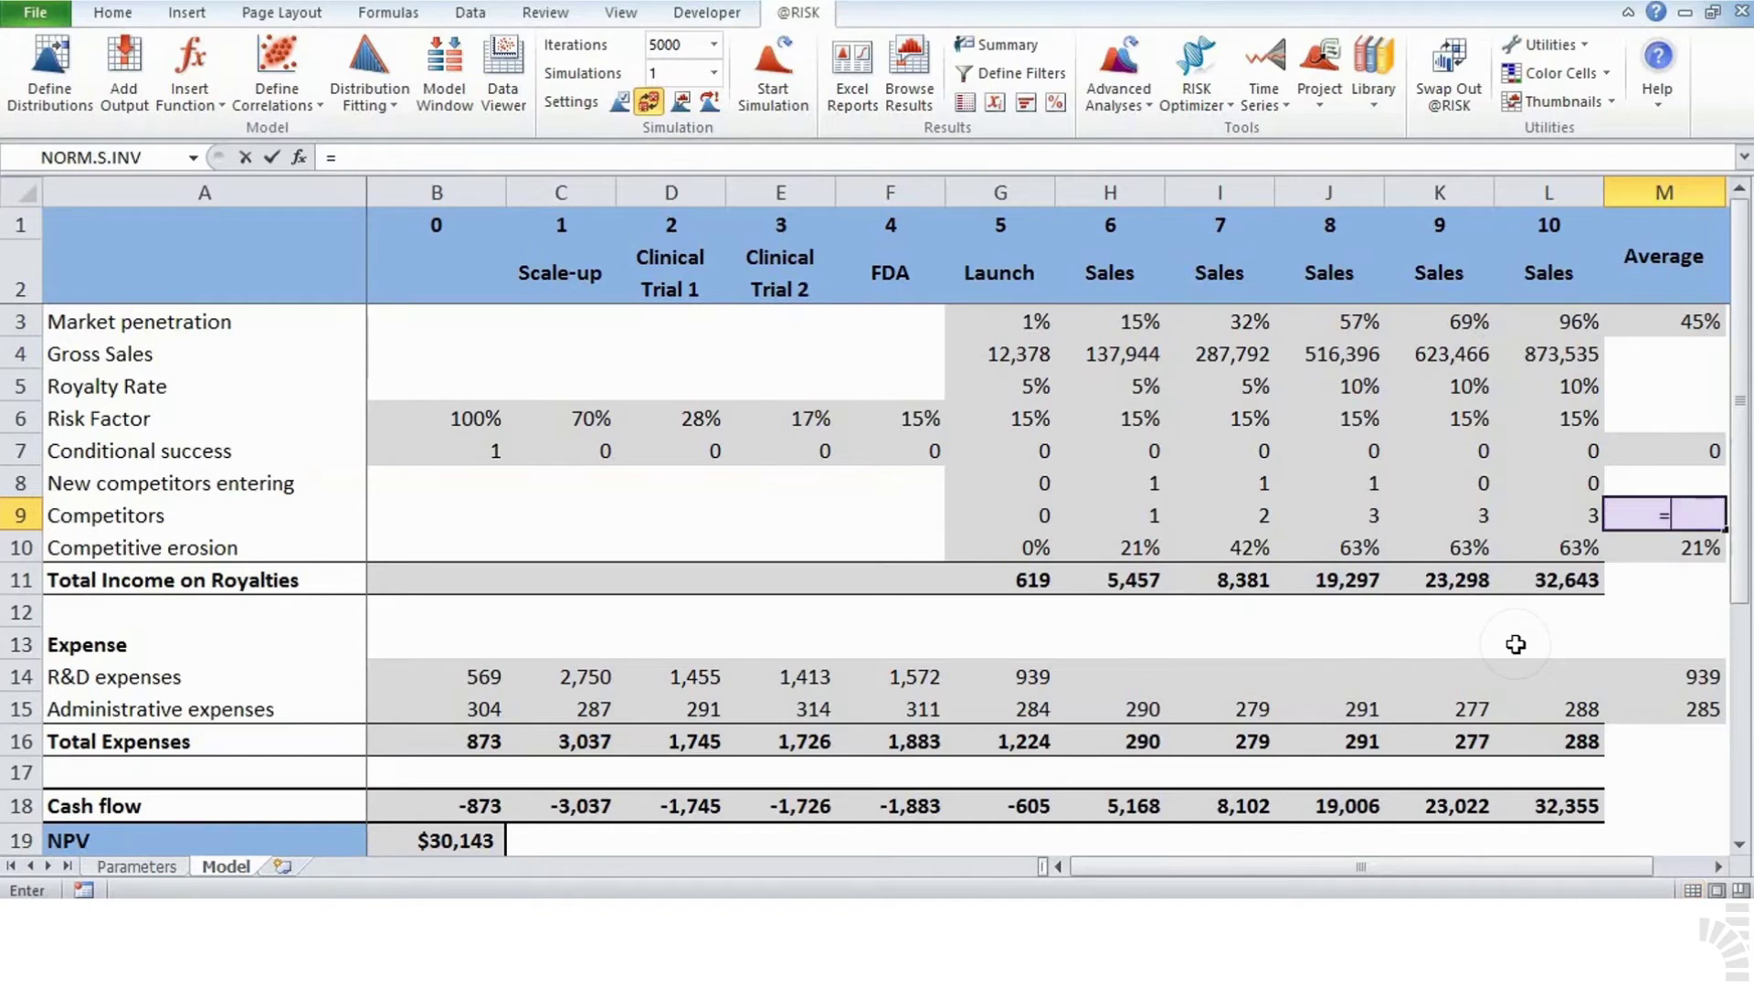
pyautogui.write('average(')
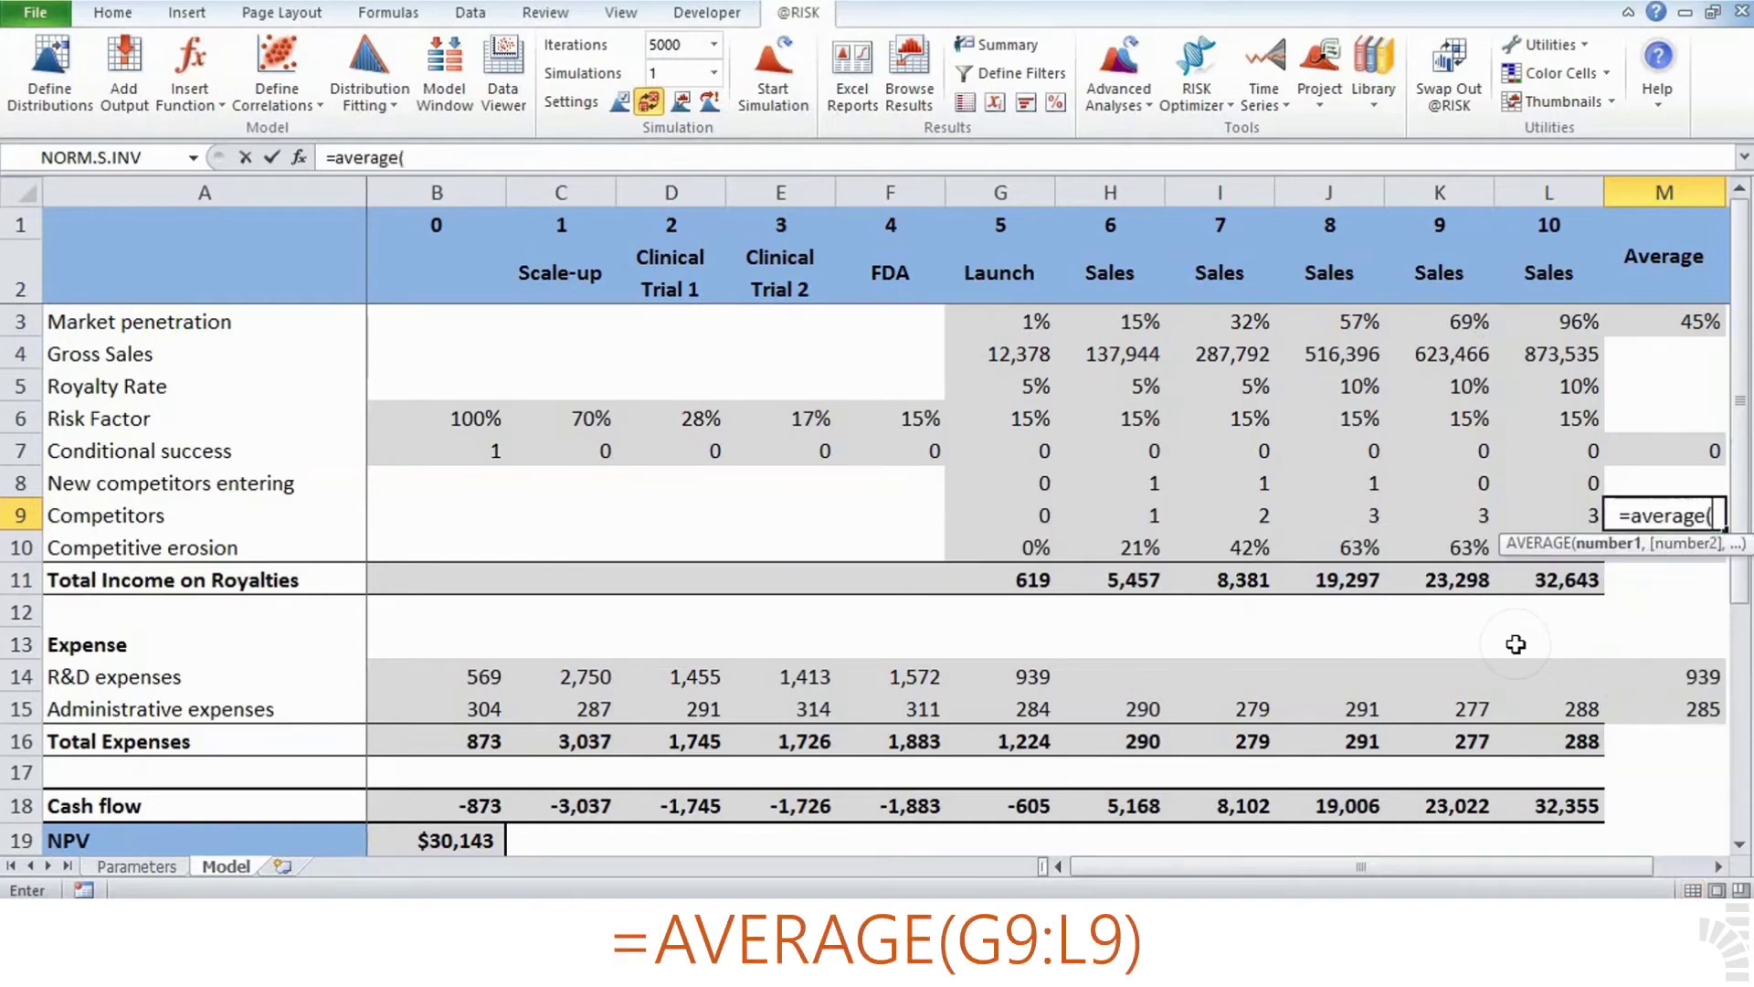
pyautogui.press('Left')
pyautogui.hotkey('shift', 'Left')
pyautogui.hotkey('shift', 'Left')
pyautogui.hotkey('shift', 'Left')
pyautogui.hotkey('shift', 'Left')
pyautogui.hotkey('shift', 'Left')
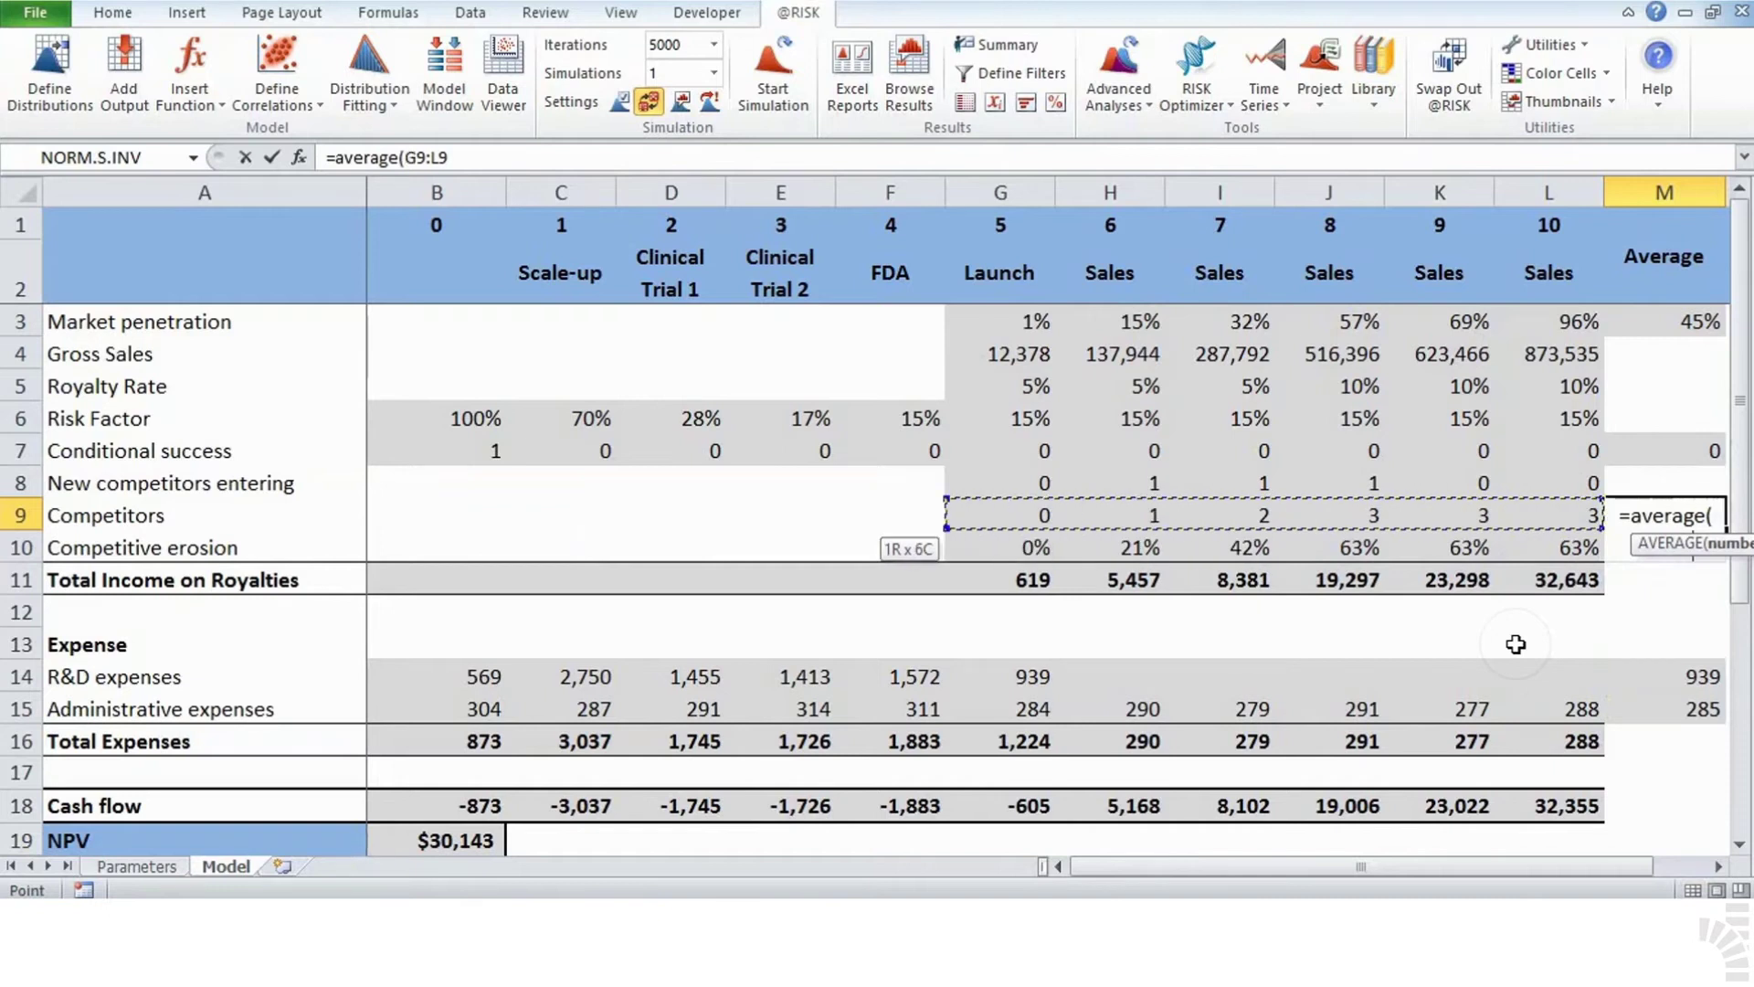
pyautogui.write(')')
pyautogui.hotkey('ctrl', 'Return')
pyautogui.press('F2')
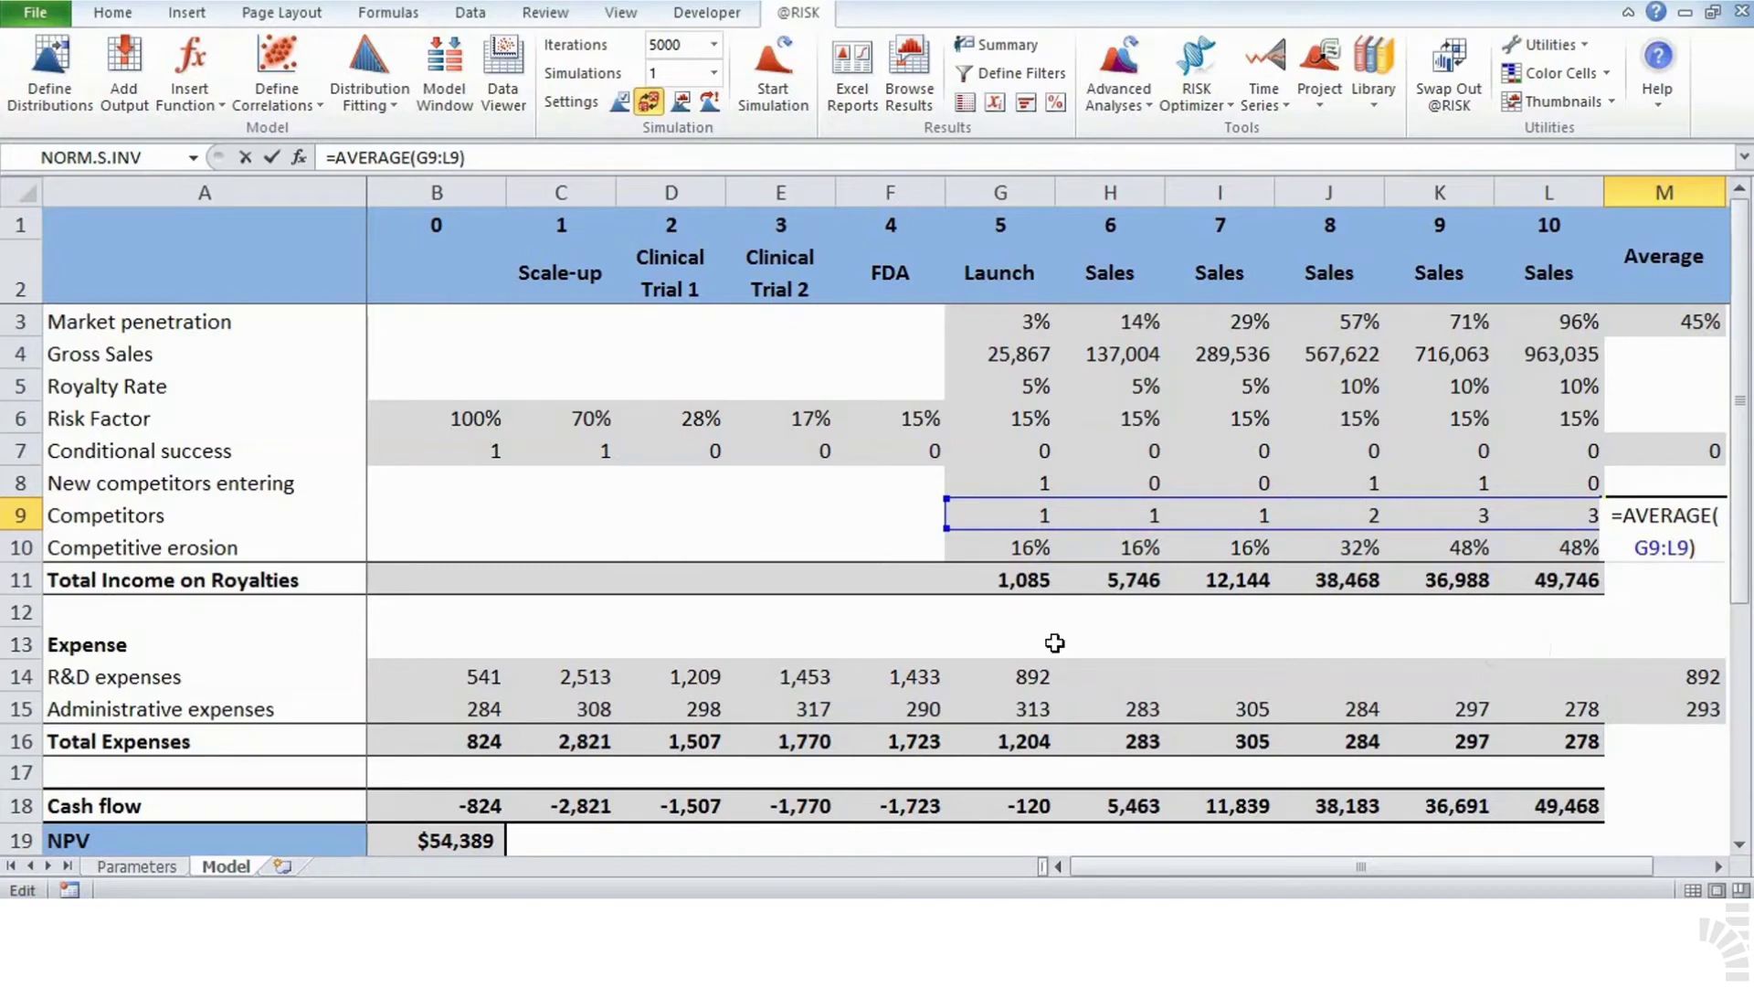
pyautogui.press('Escape')
pyautogui.click(124, 96)
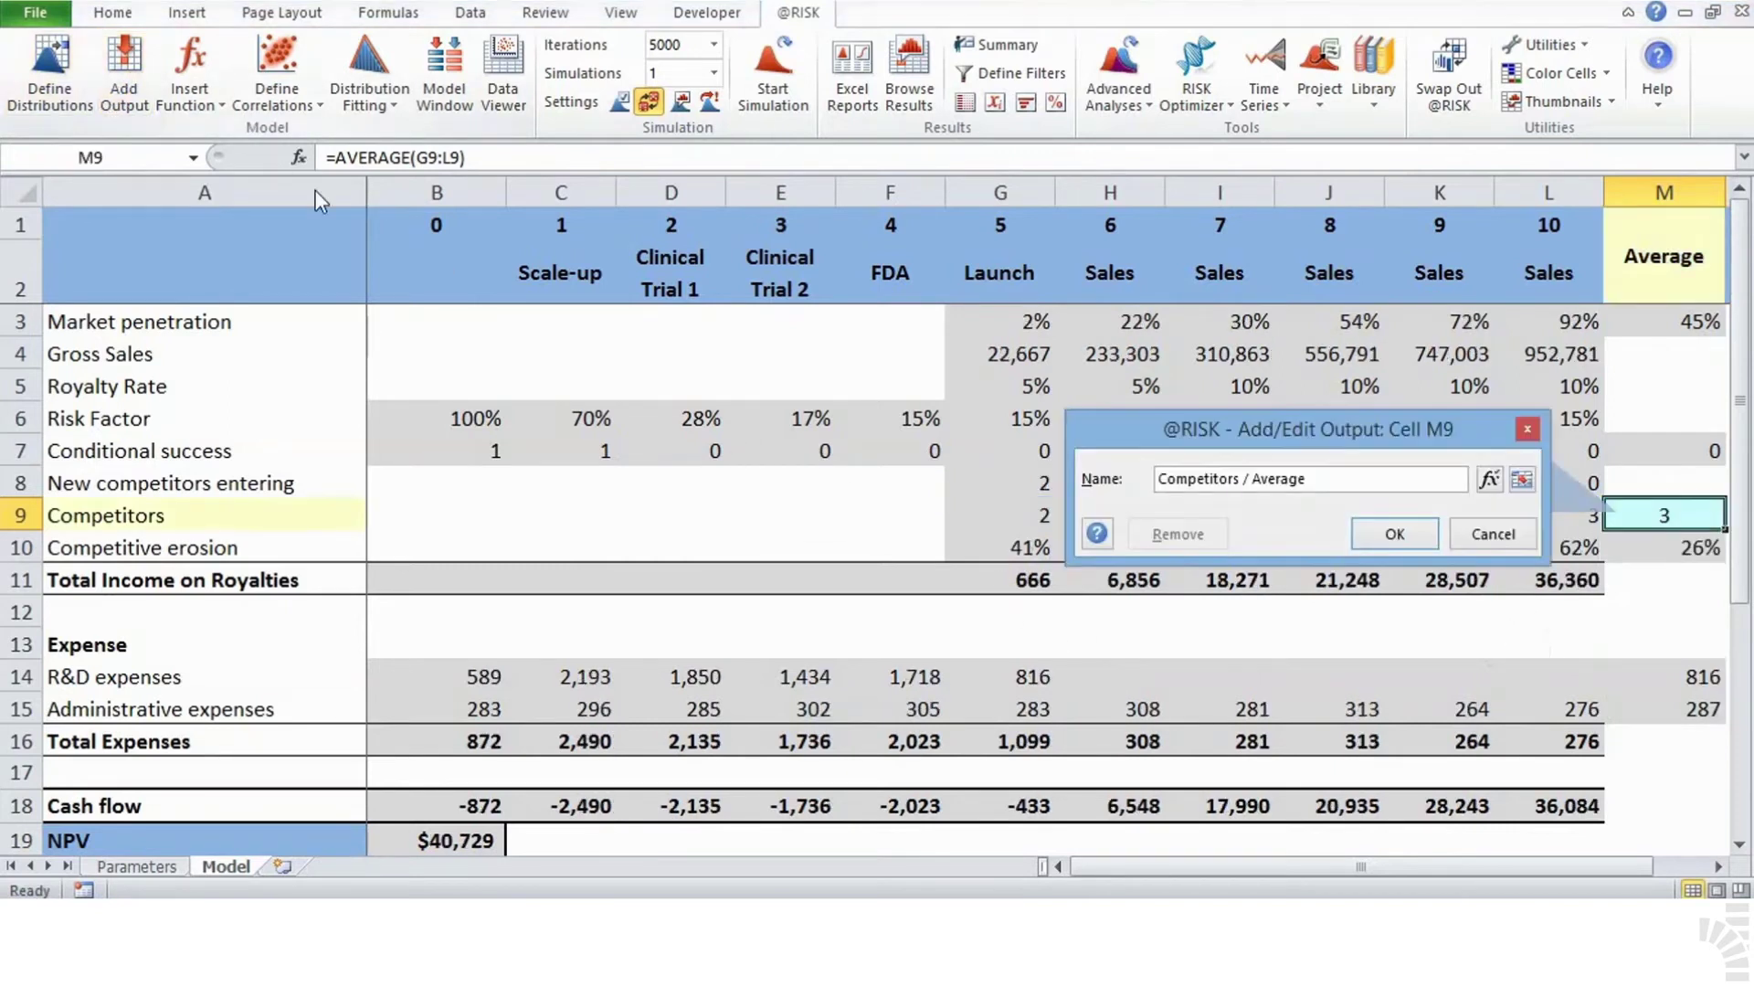
pyautogui.click(1522, 480)
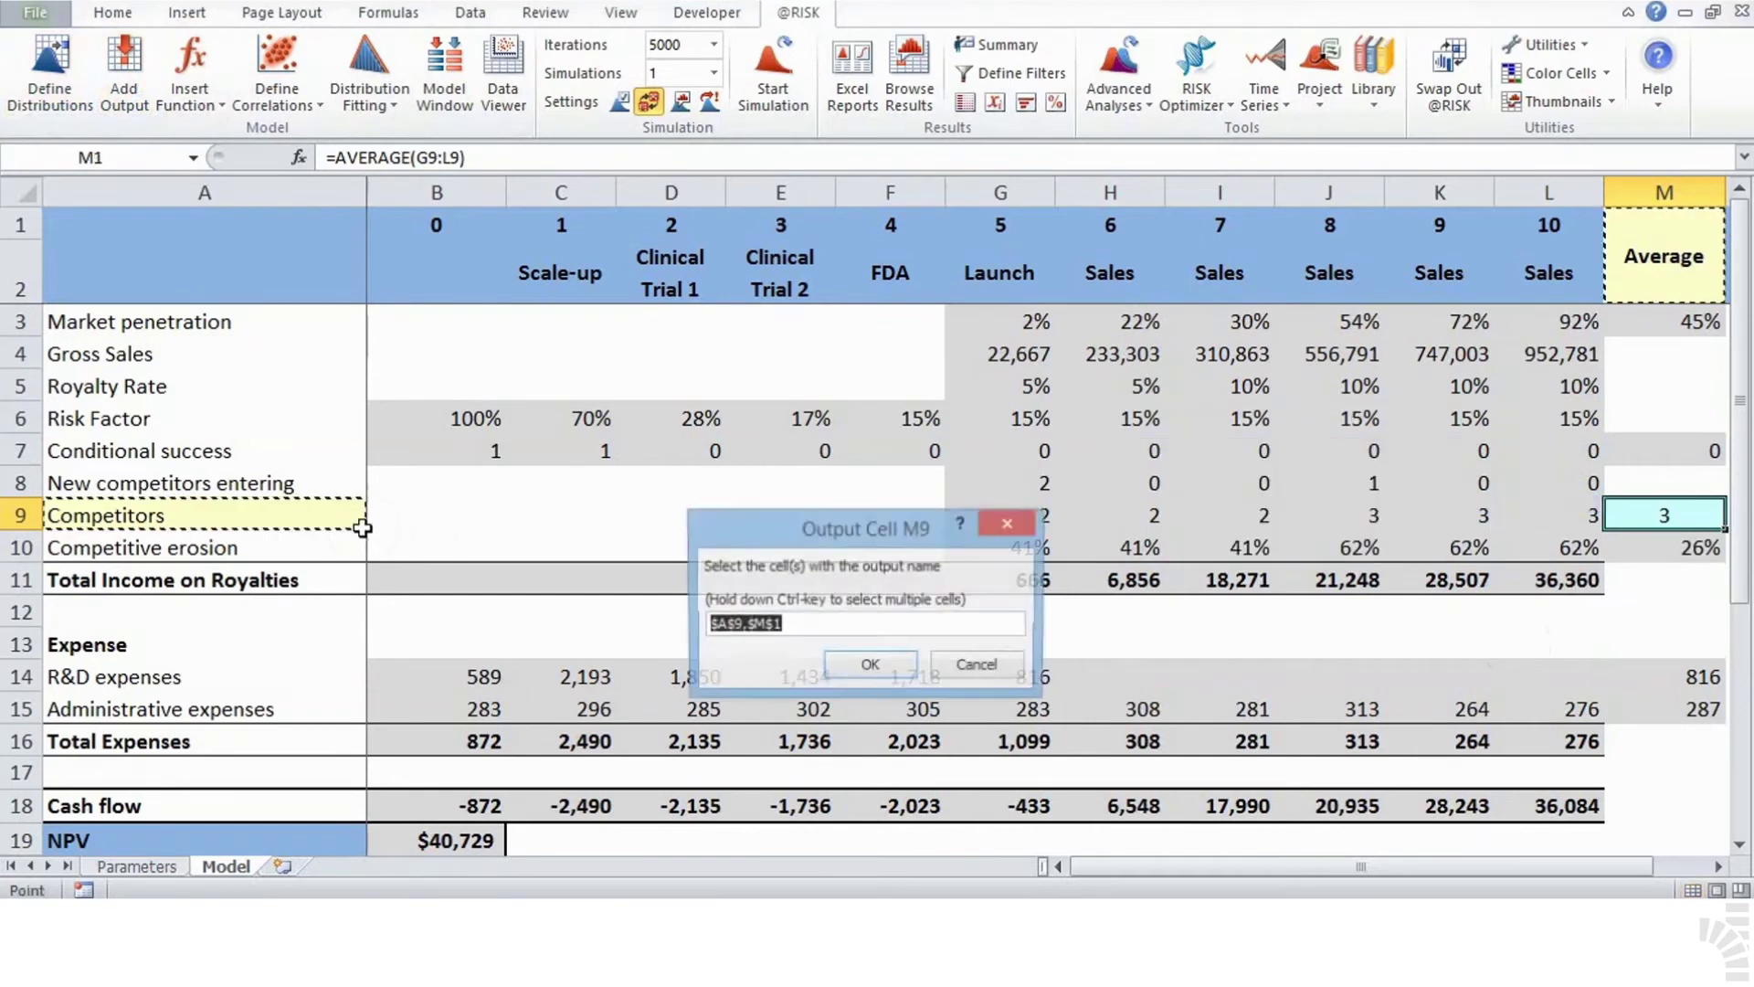
pyautogui.click(316, 515)
pyautogui.click(897, 672)
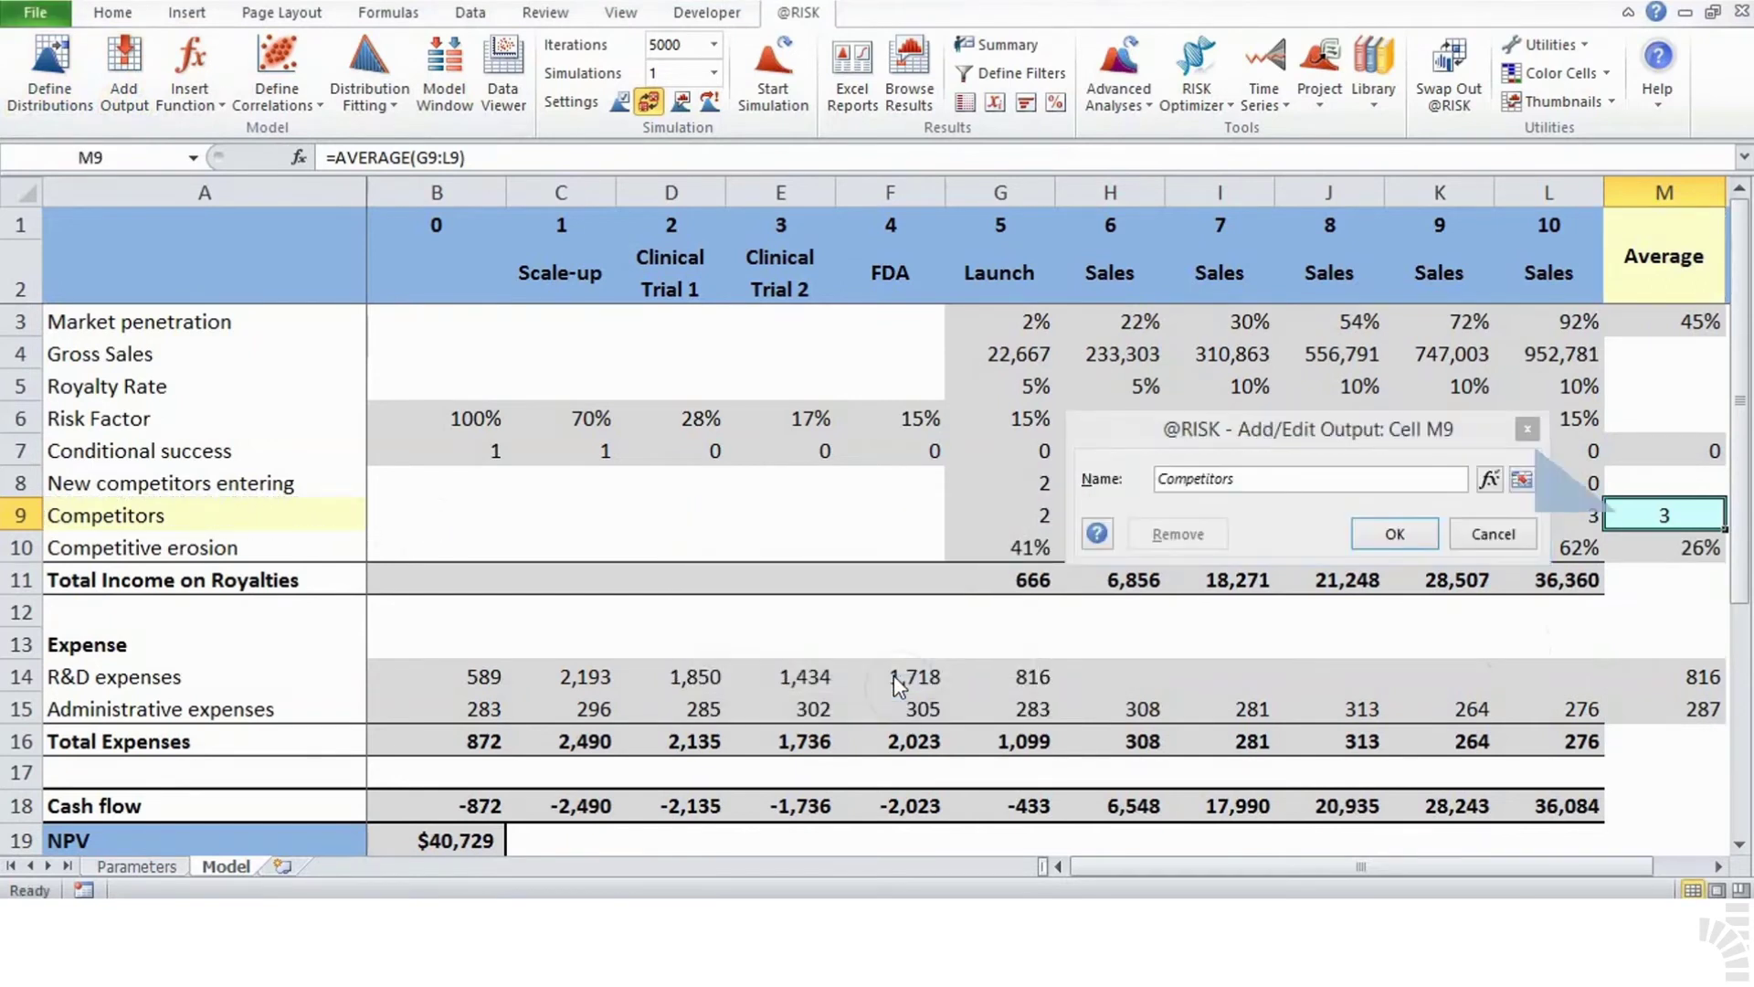
pyautogui.click(1344, 544)
pyautogui.press('F2')
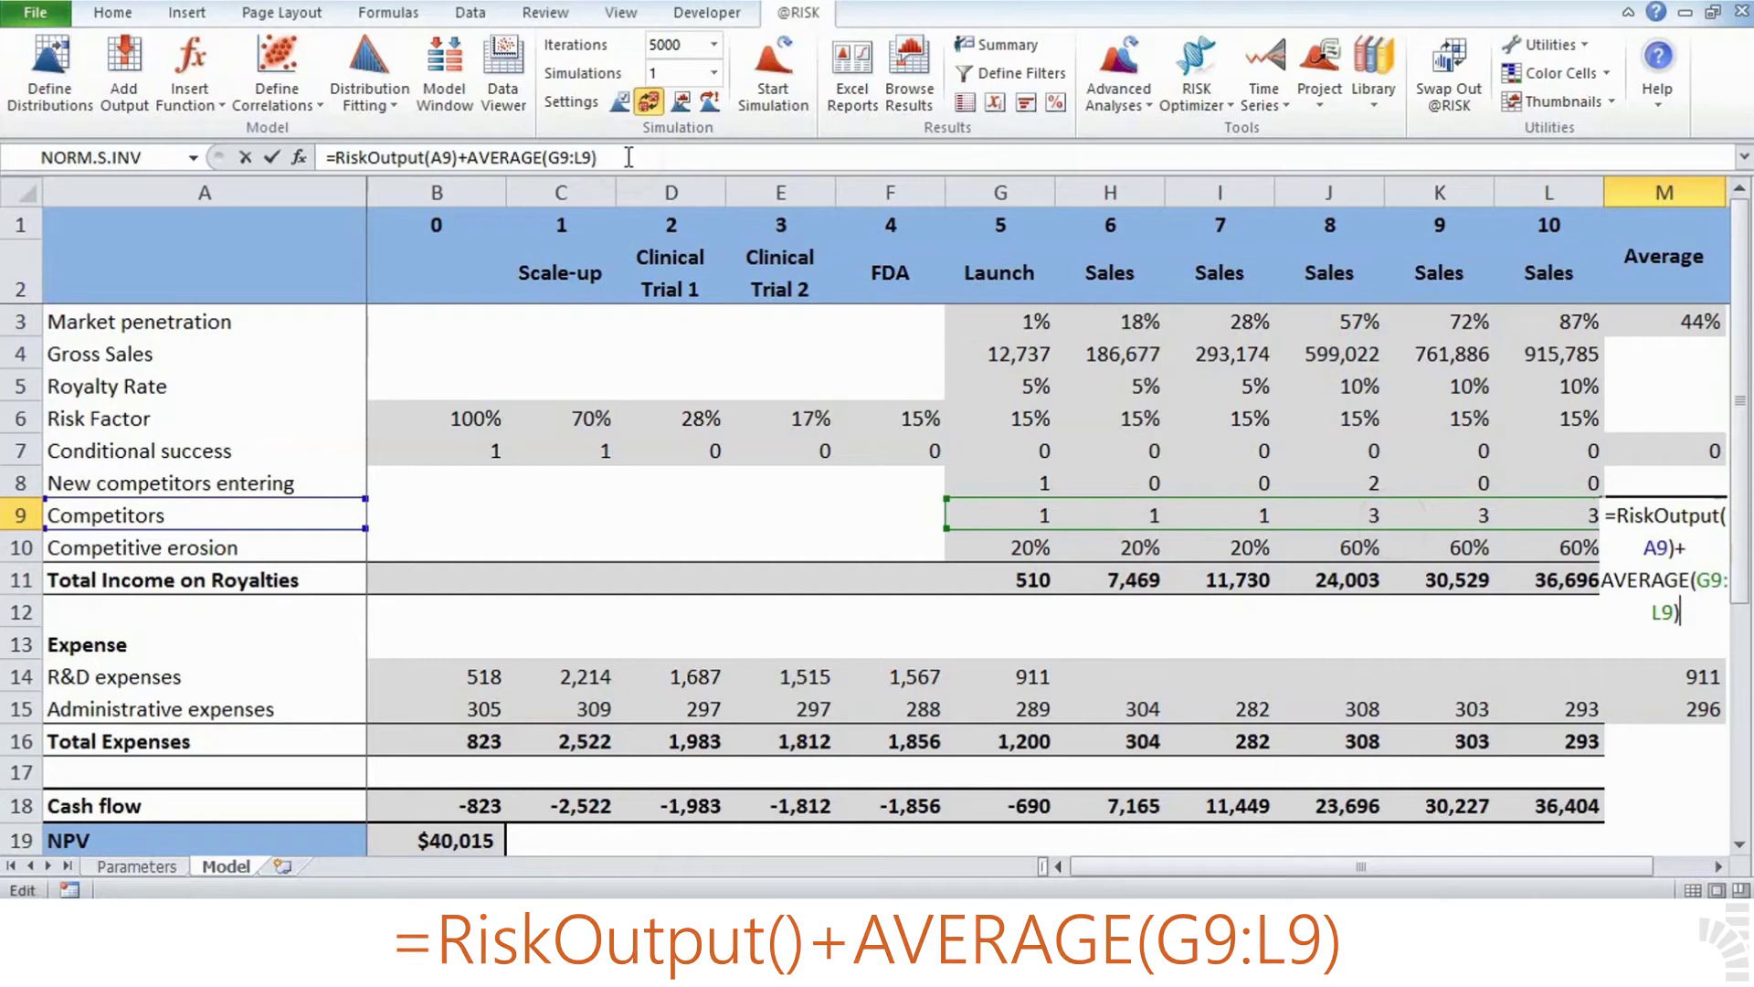
pyautogui.press('Escape')
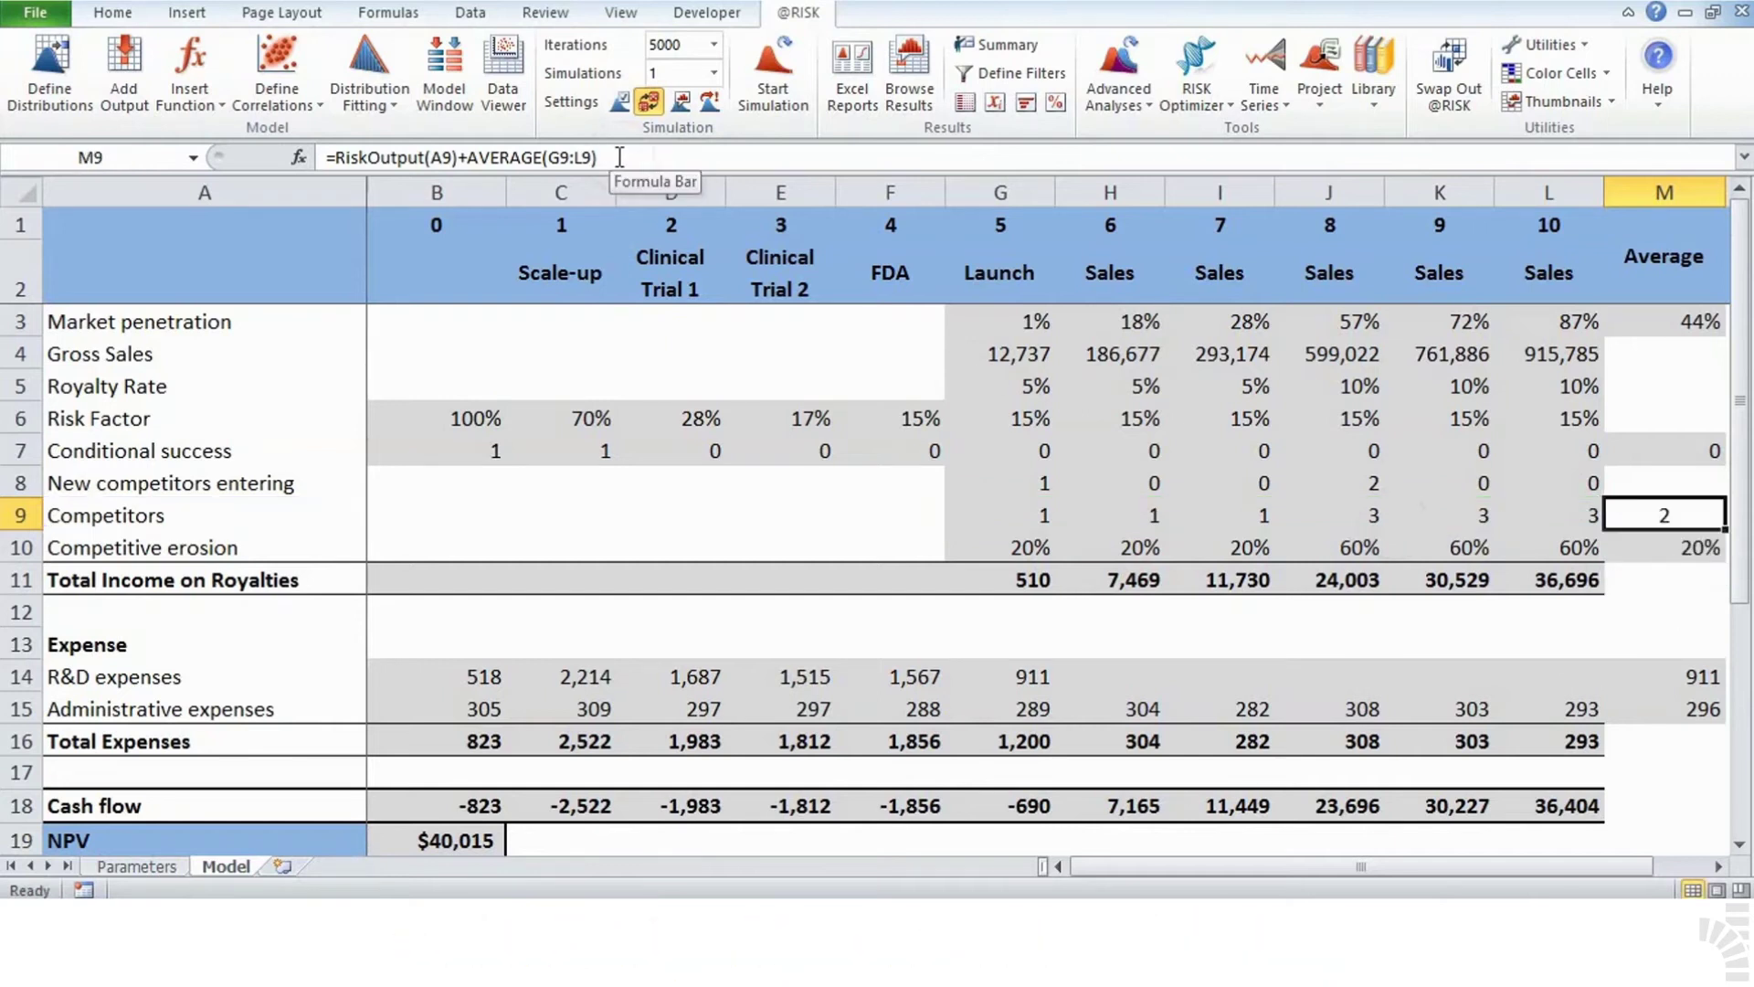
pyautogui.click(443, 75)
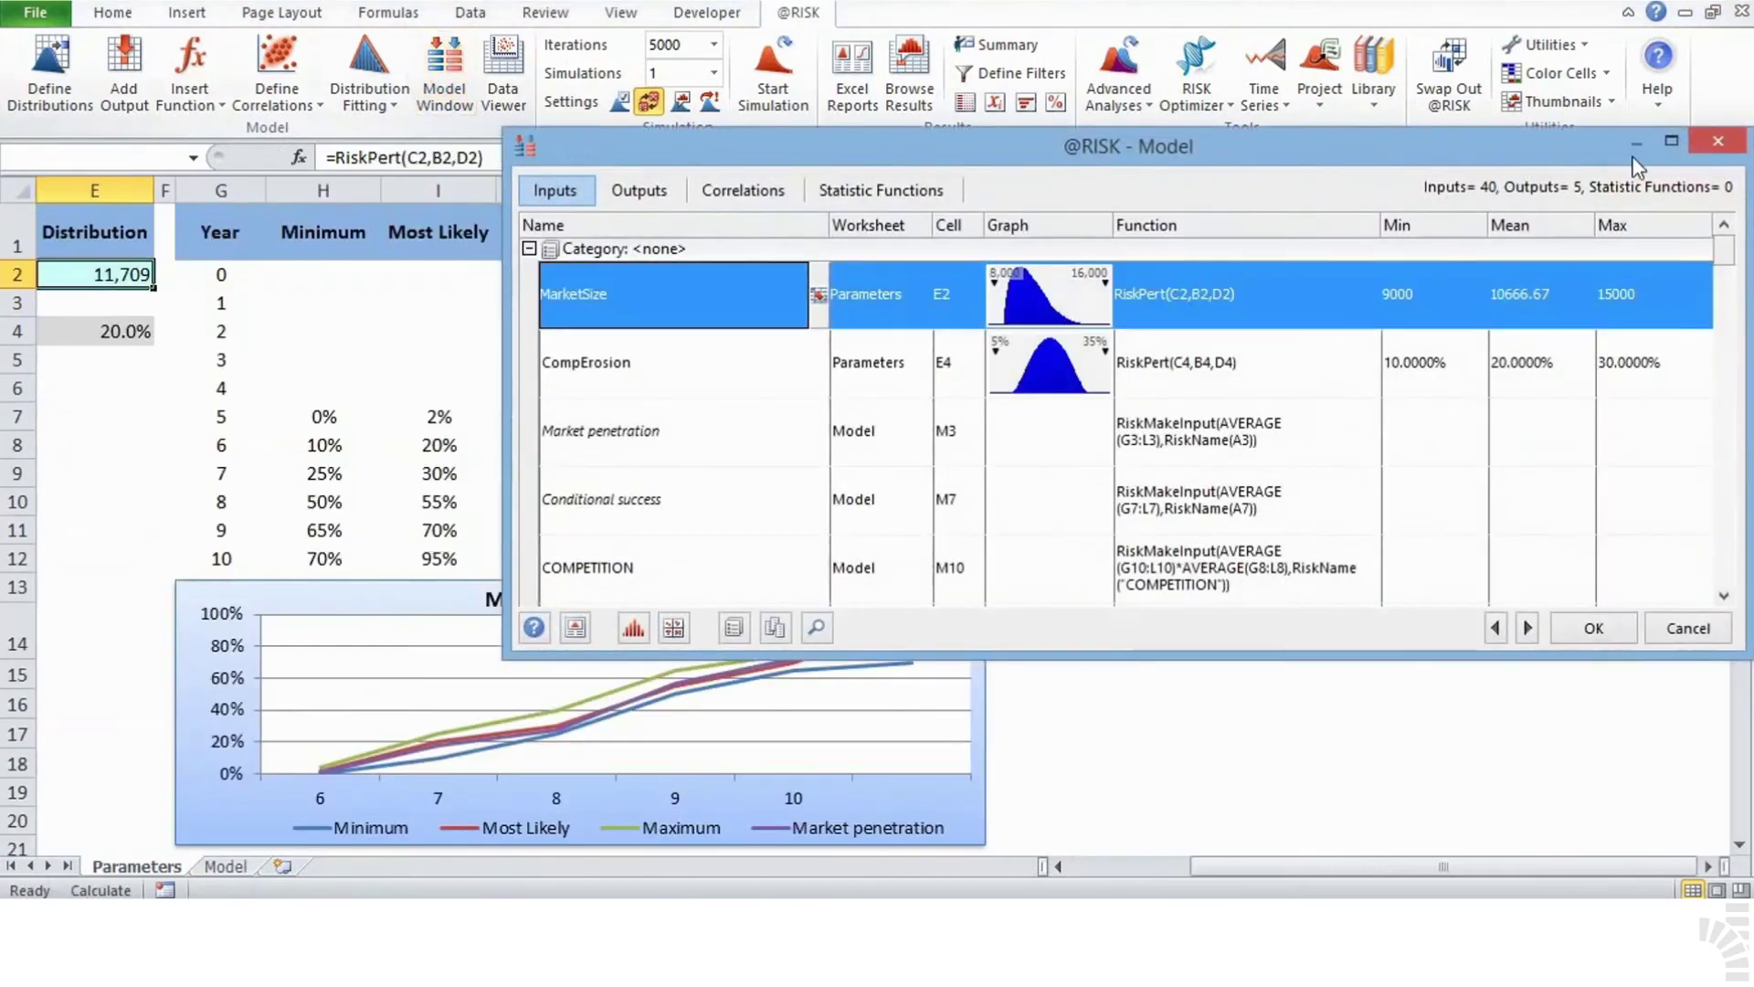
pyautogui.click(1672, 140)
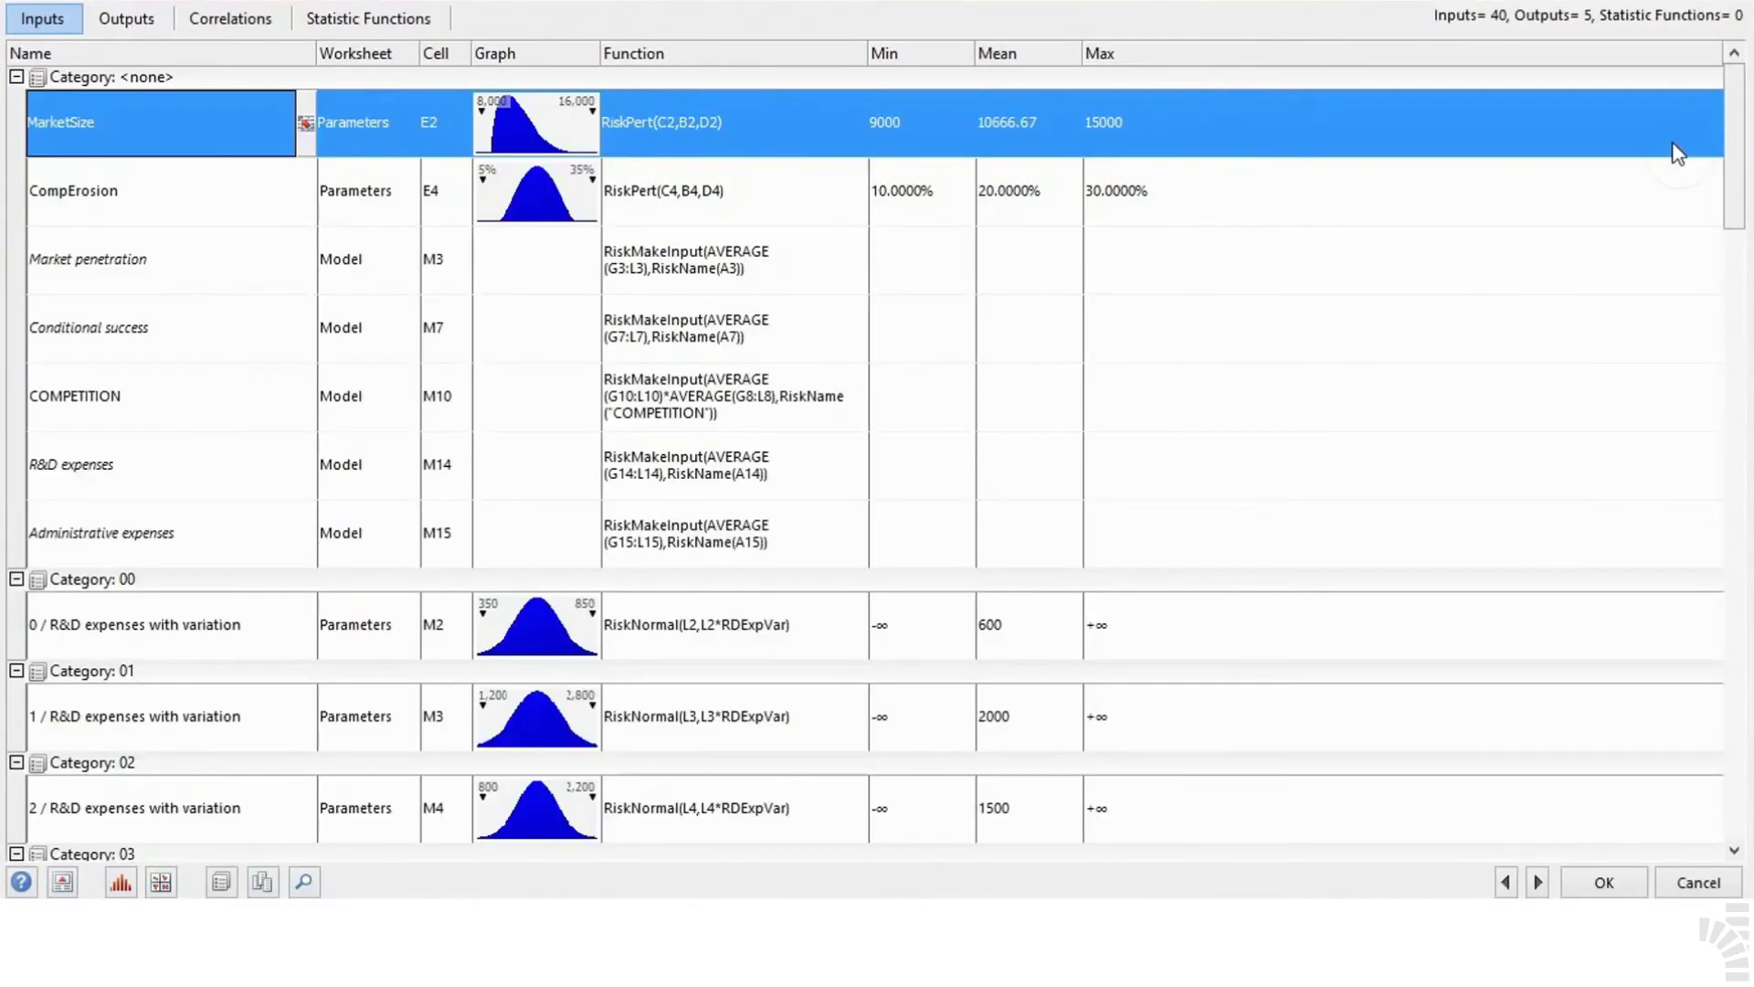
pyautogui.click(151, 23)
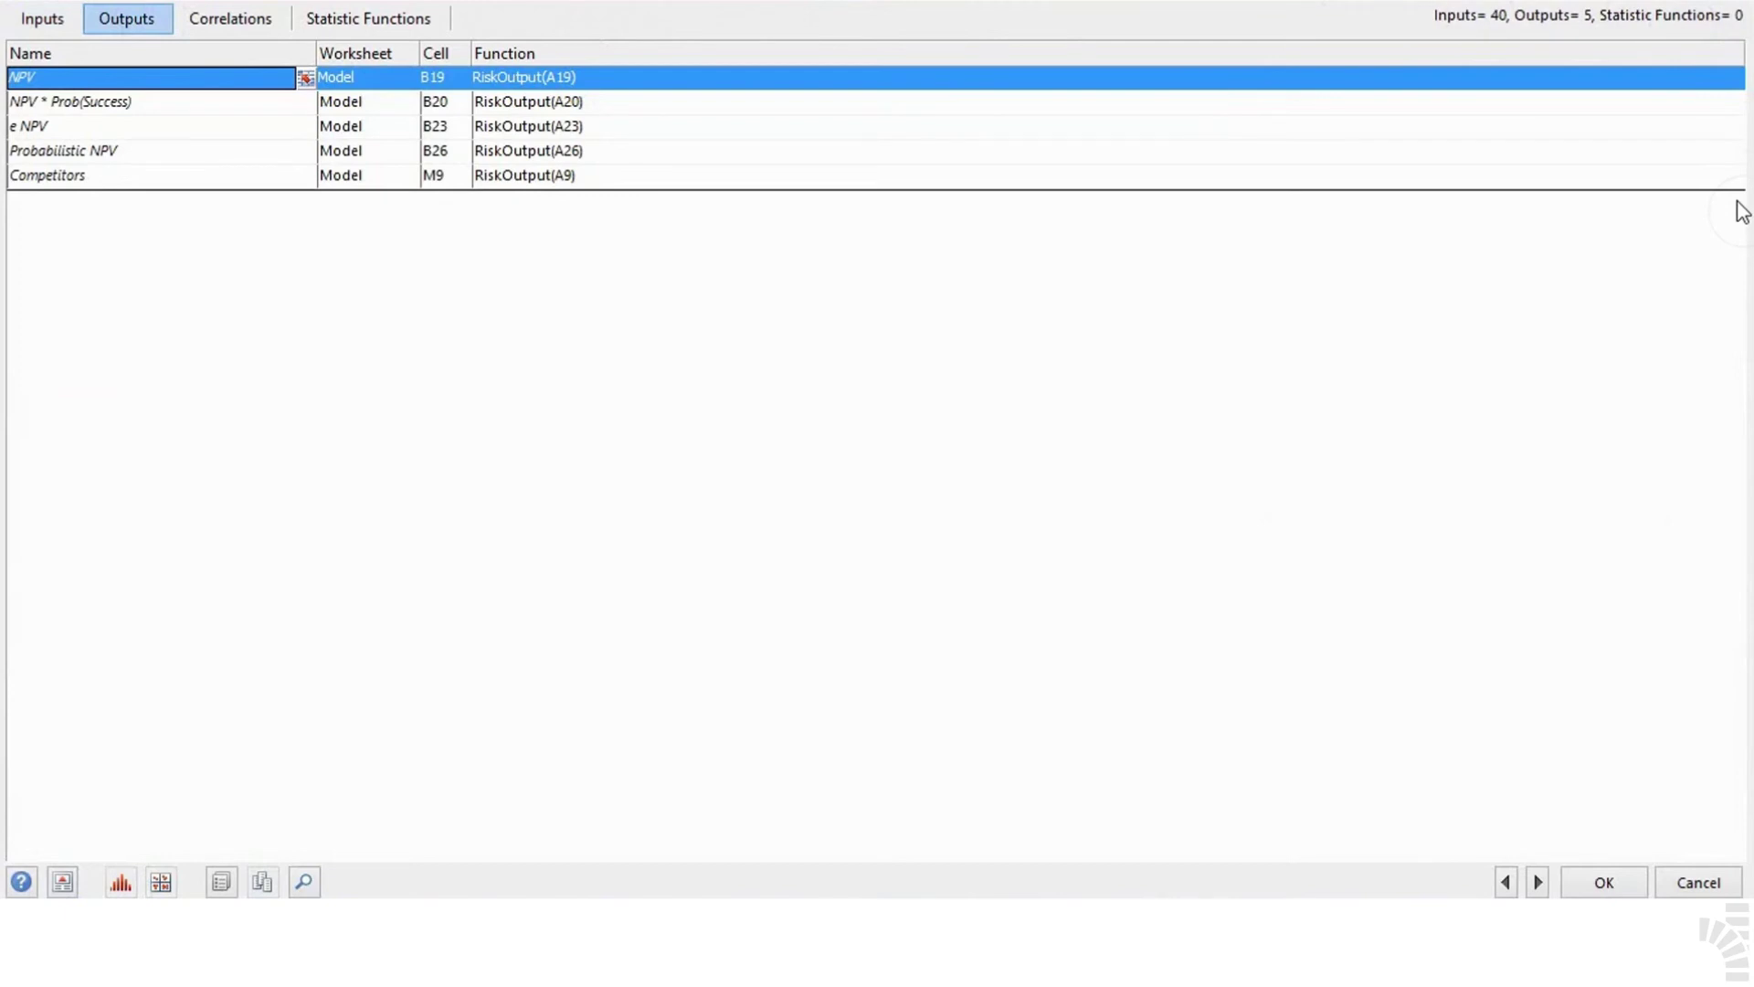
pyautogui.click(1630, 889)
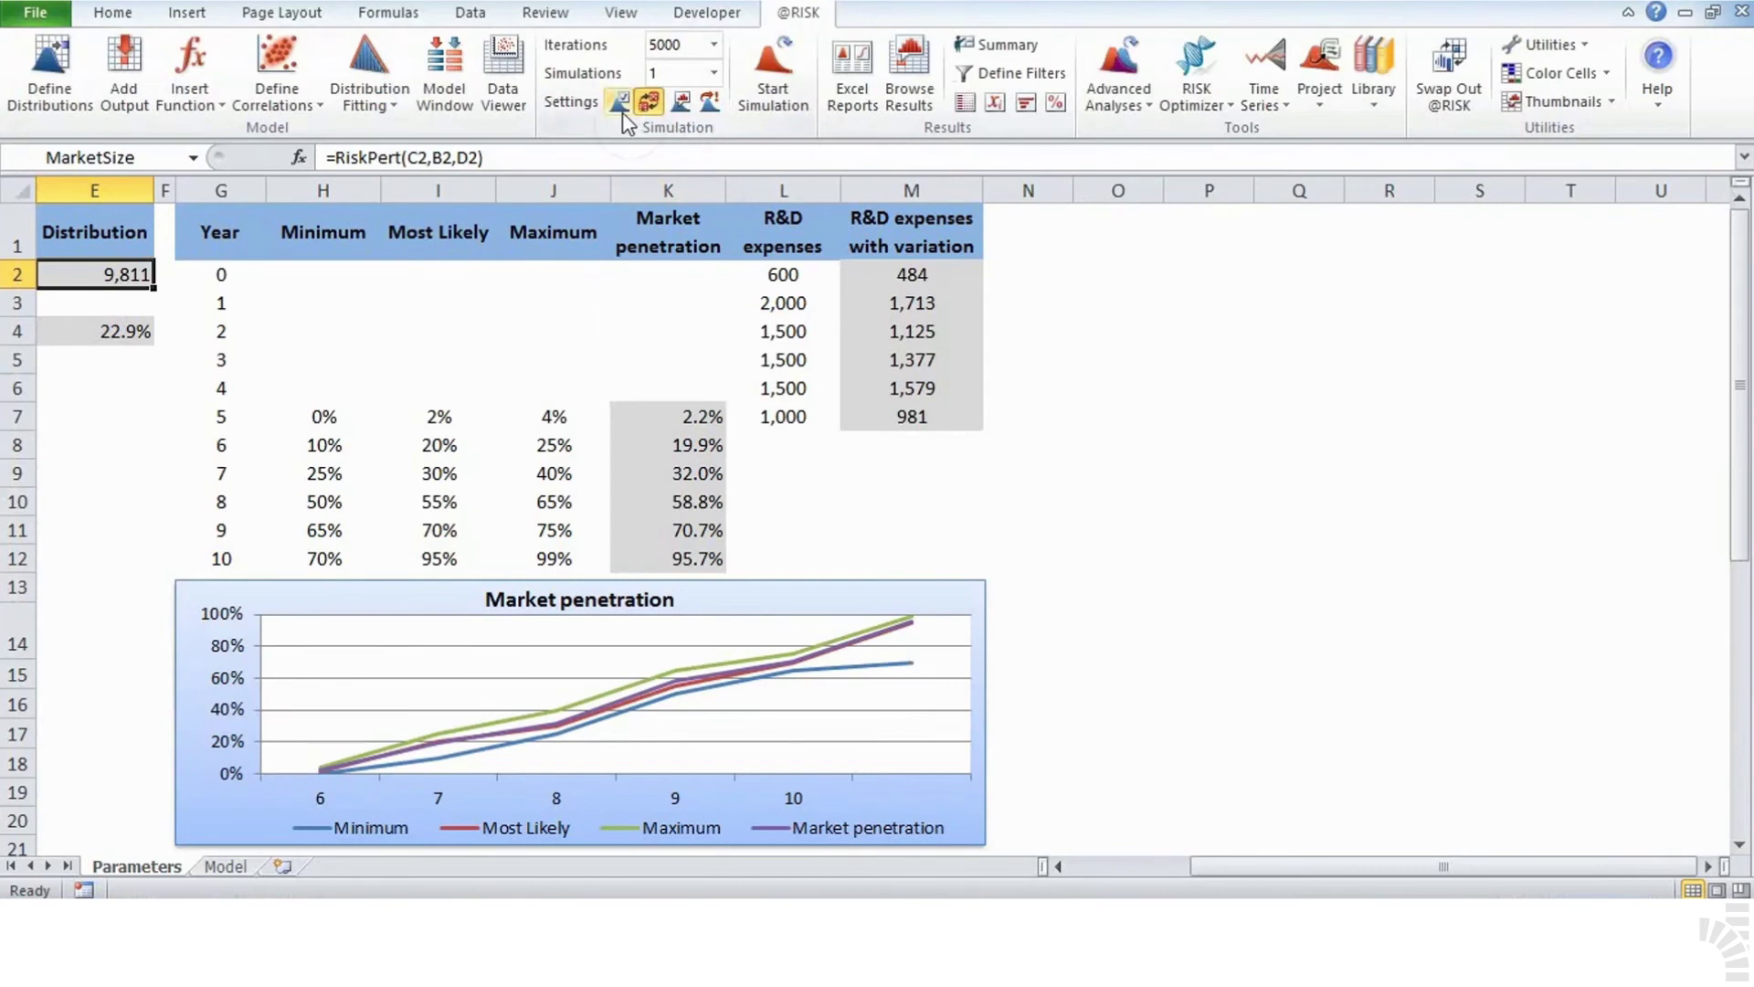
# Step: Set simulation settings to 10000 iterations with Automatic multiple CPU support
pyautogui.hotkey('ctrl', 'Home')
pyautogui.click(622, 110)
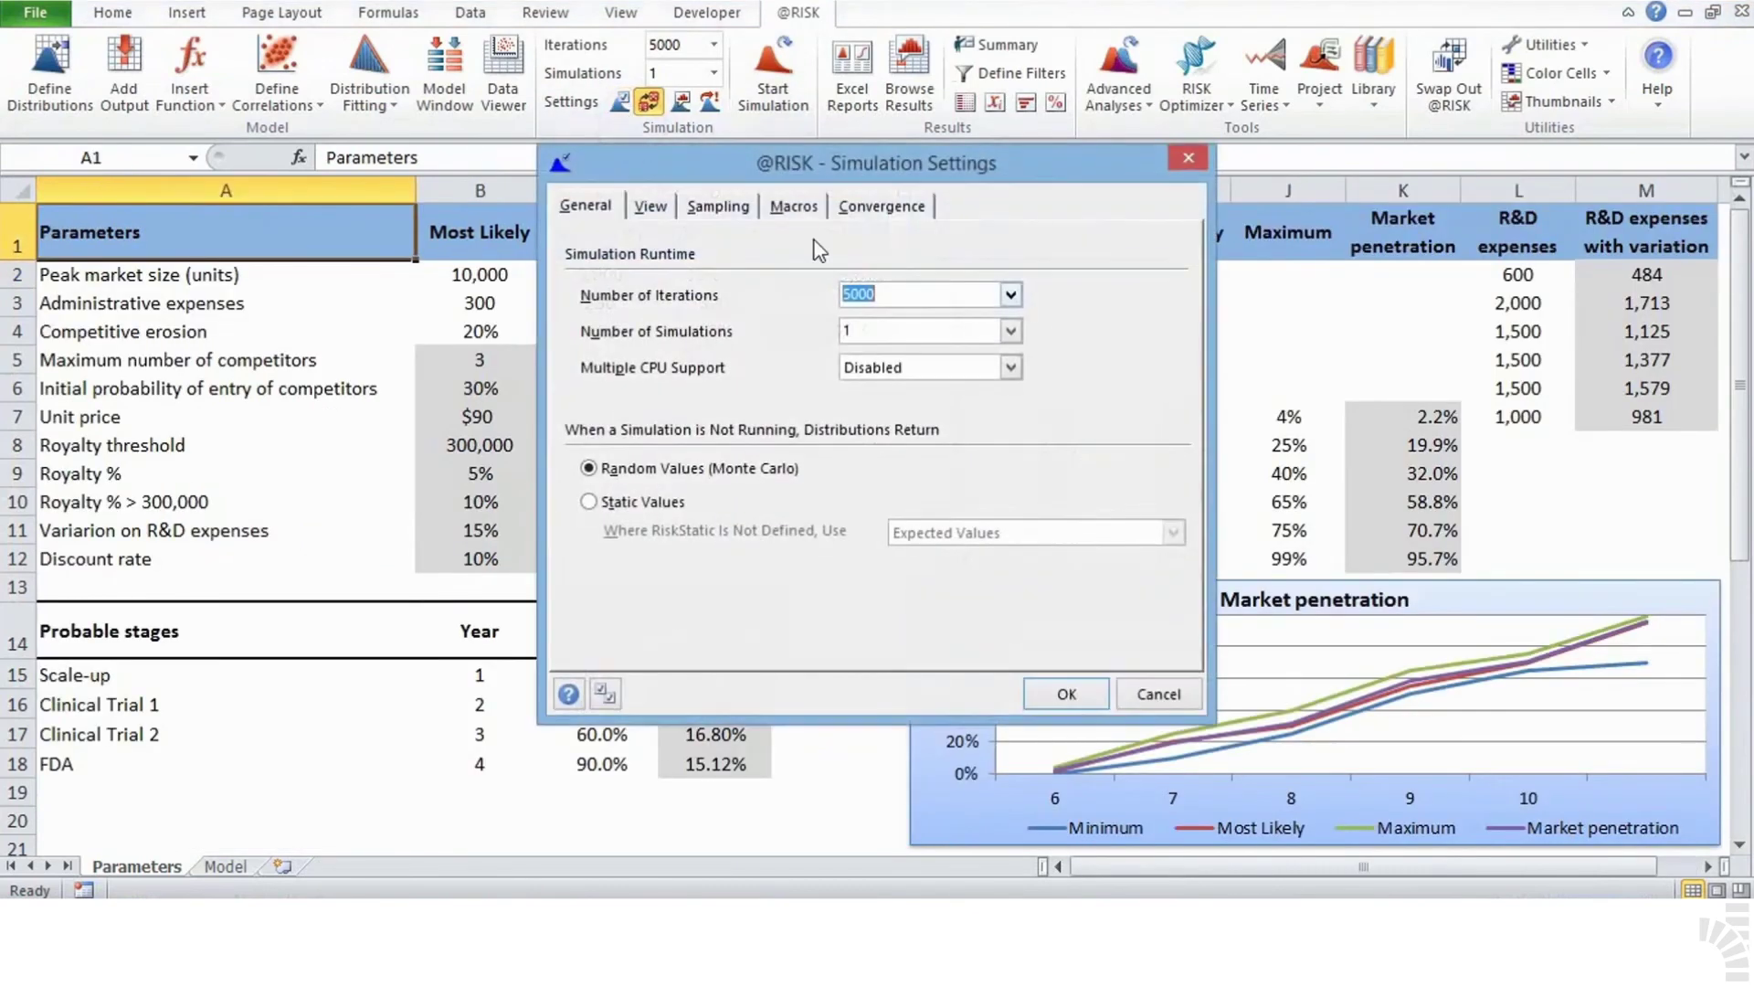
pyautogui.click(1010, 295)
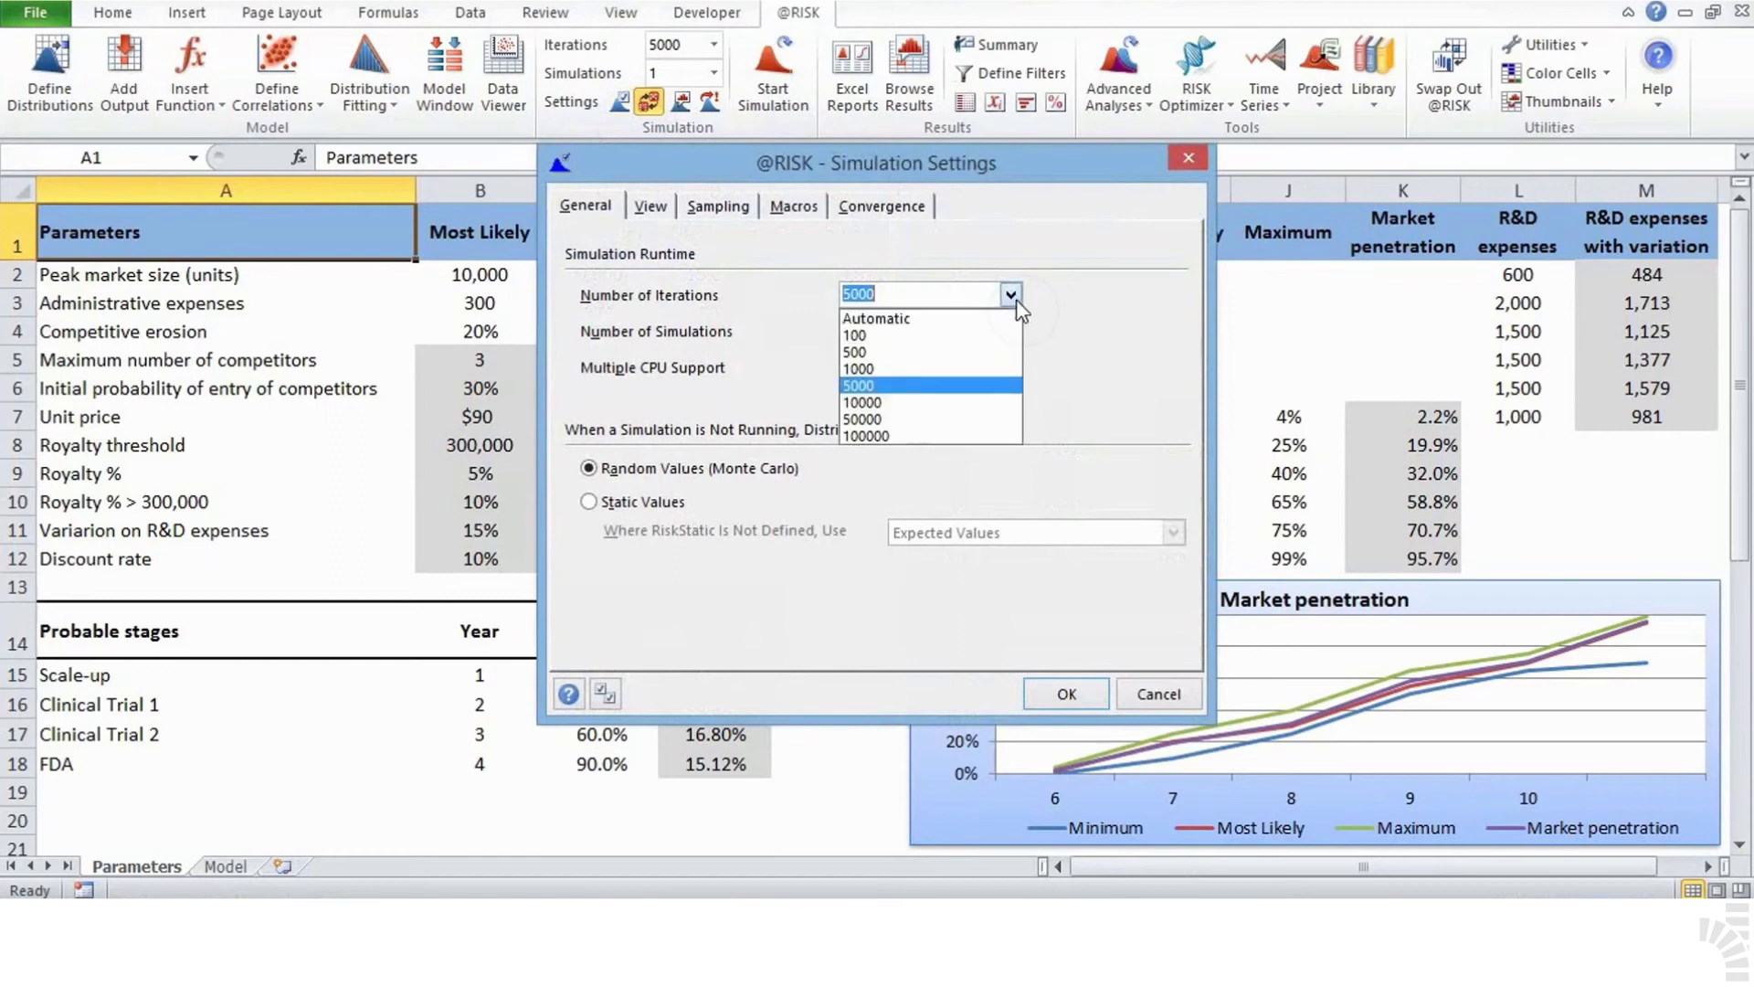
pyautogui.click(960, 406)
pyautogui.click(978, 329)
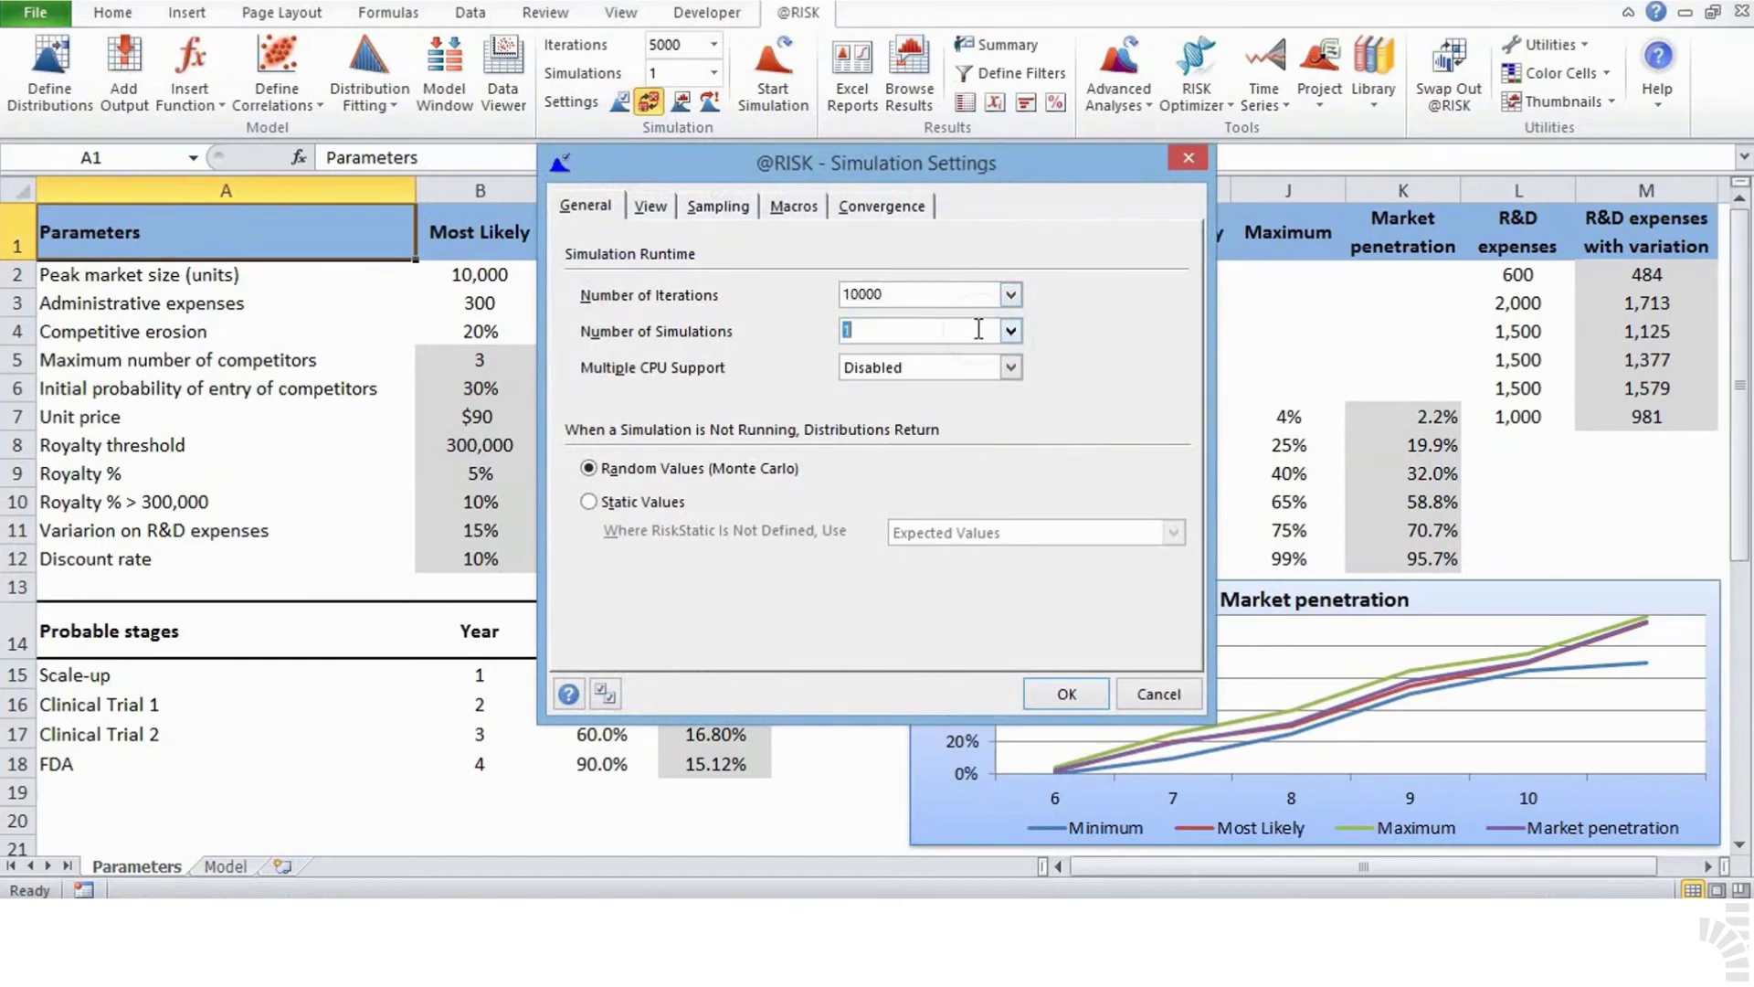
pyautogui.click(990, 373)
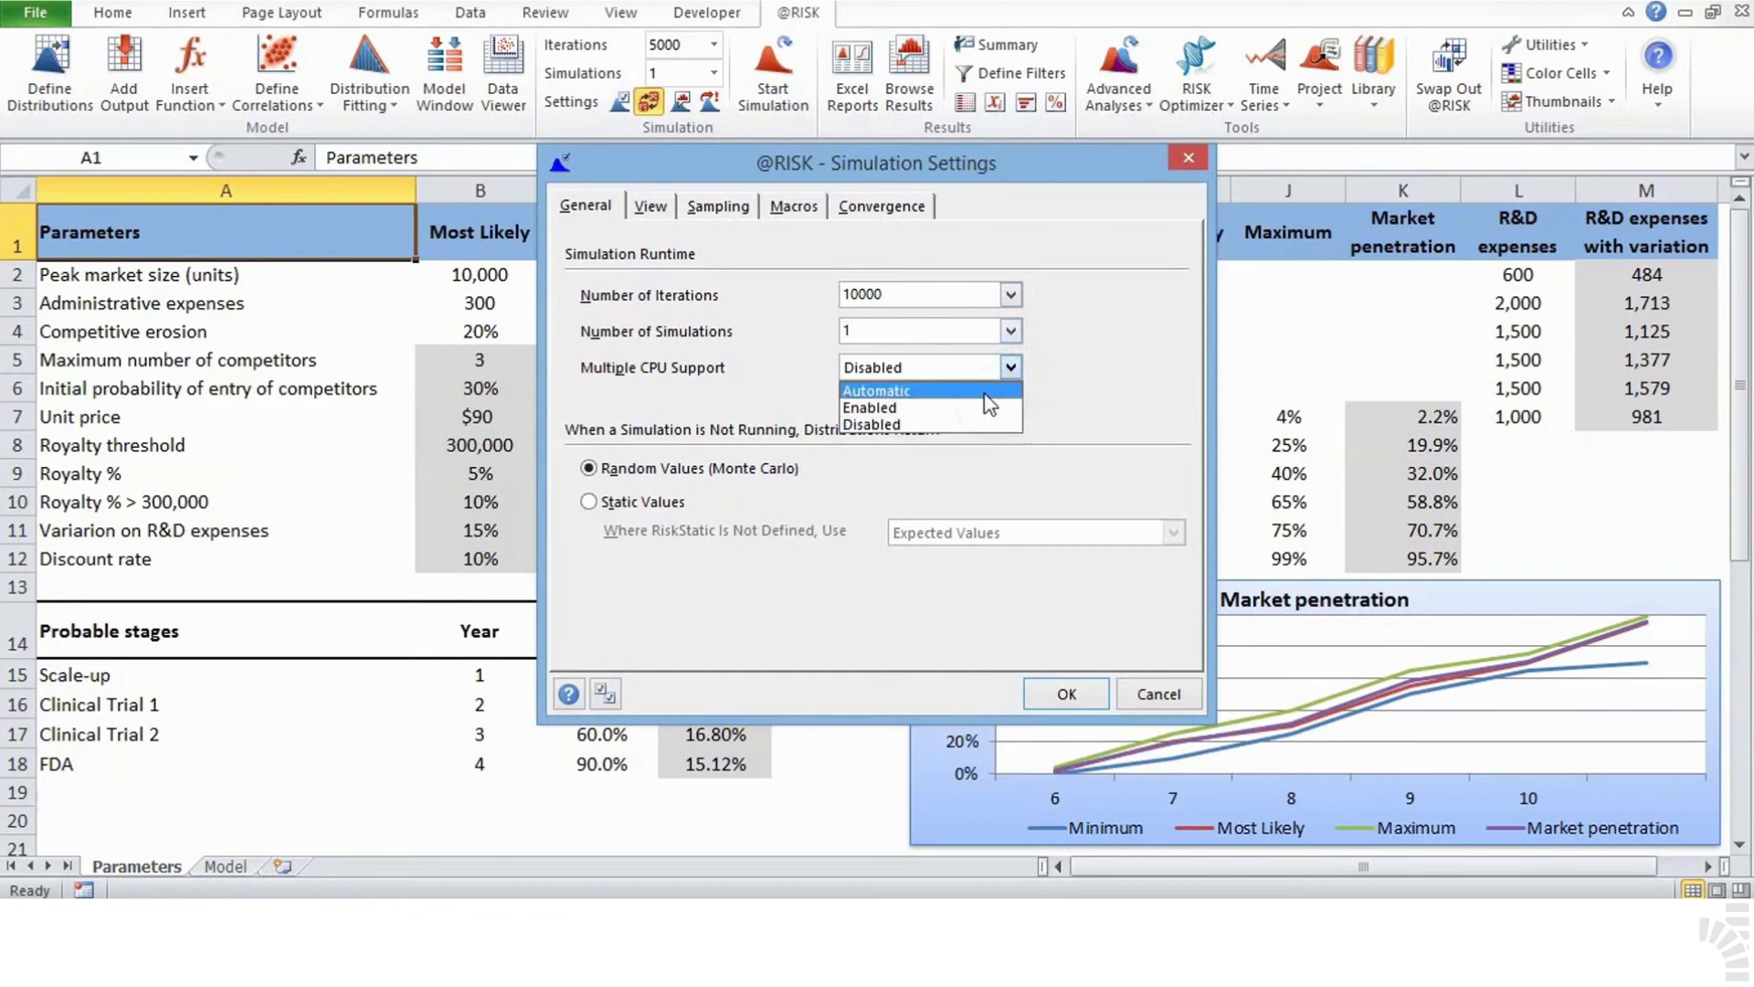
pyautogui.click(985, 392)
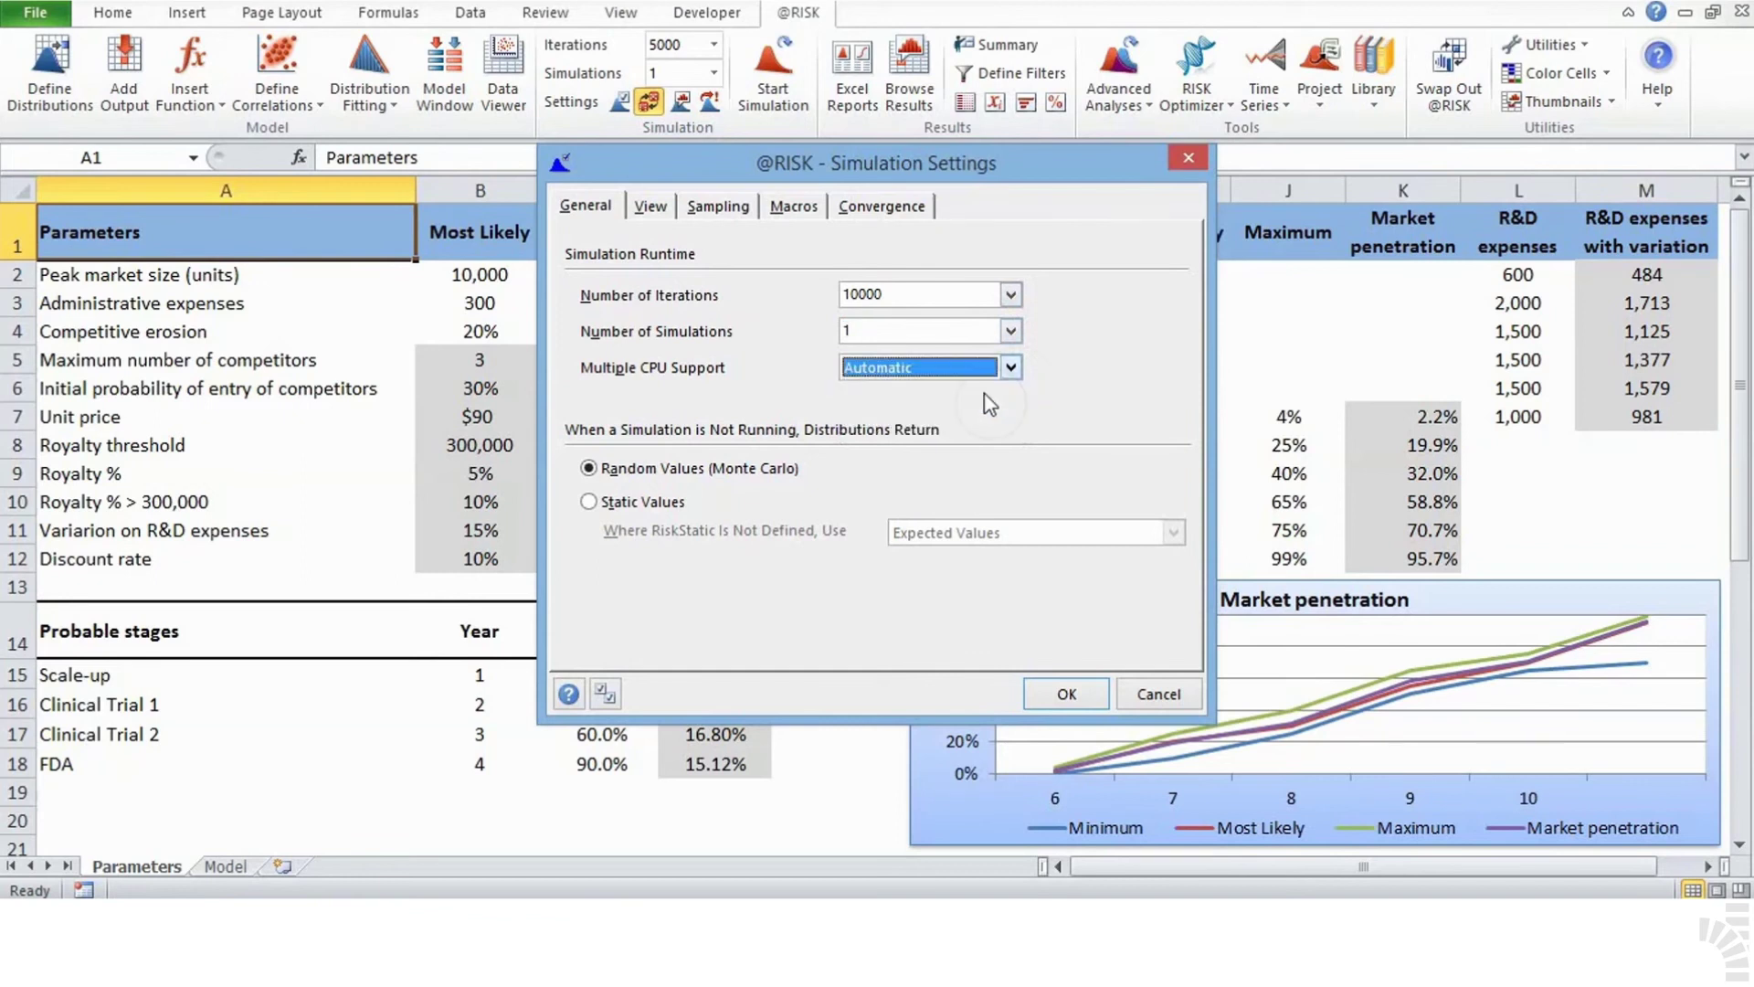
# Step: On the Sampling tab, keep the Mersenne Twister generator and fixed initial seed 1985
pyautogui.click(751, 219)
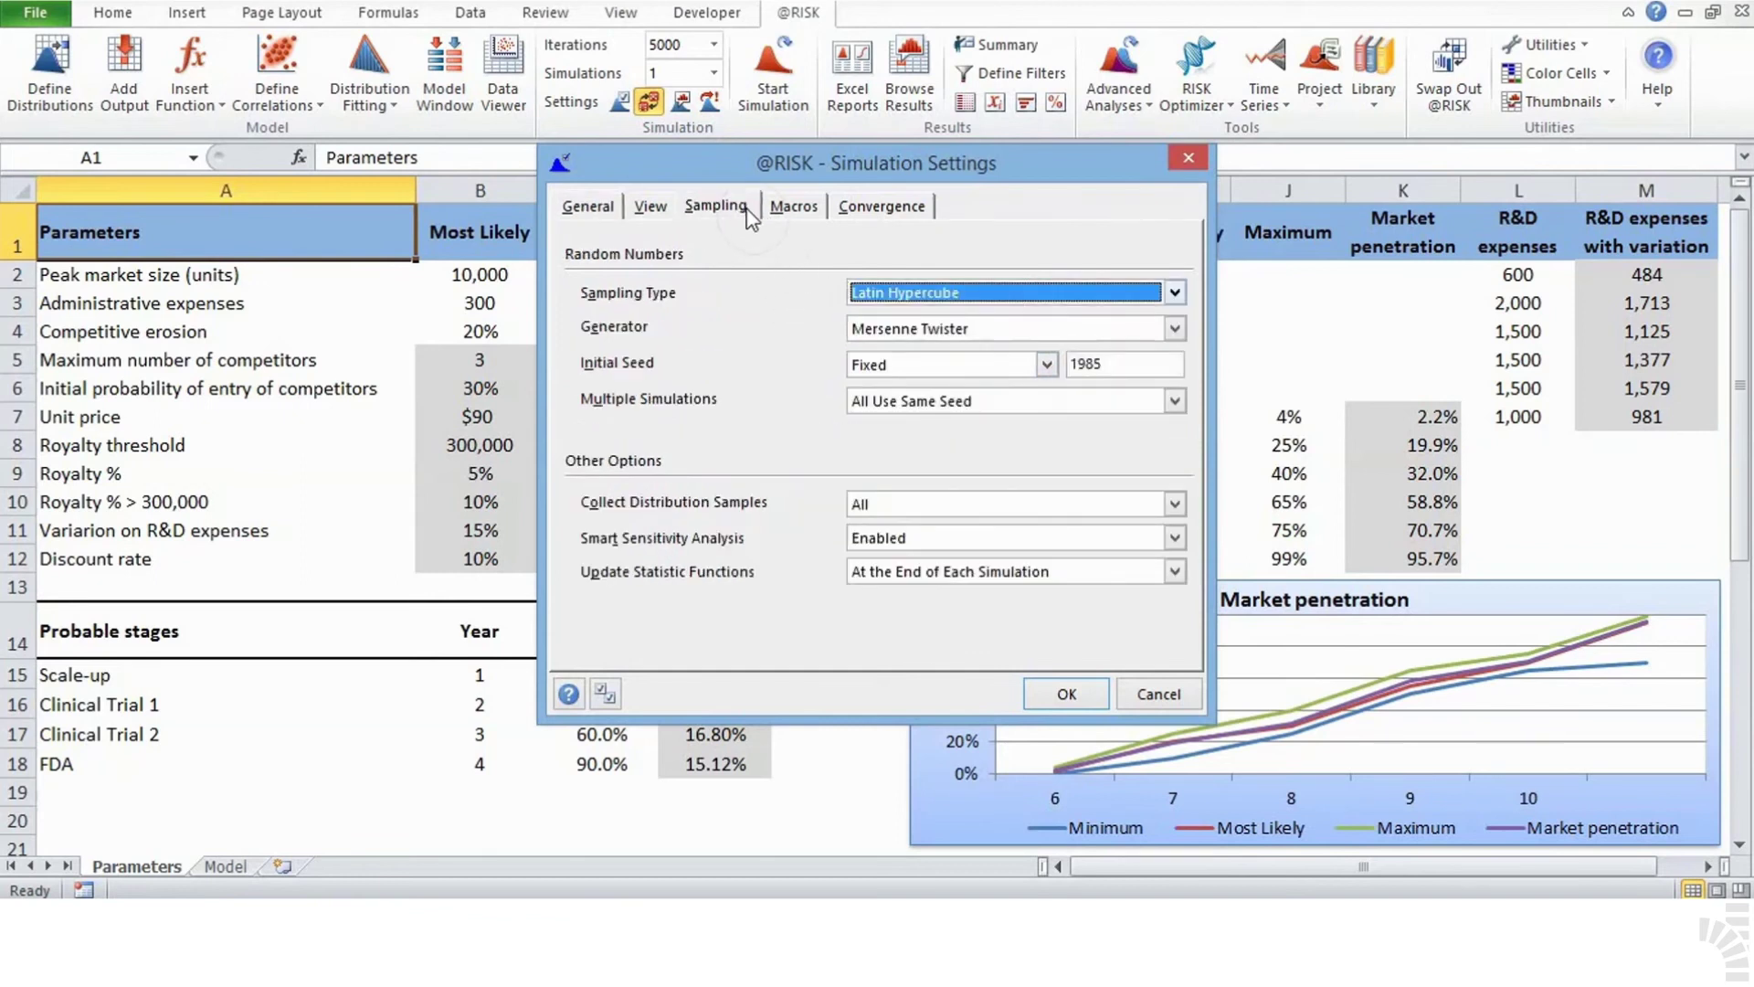
pyautogui.click(1175, 330)
pyautogui.click(1172, 356)
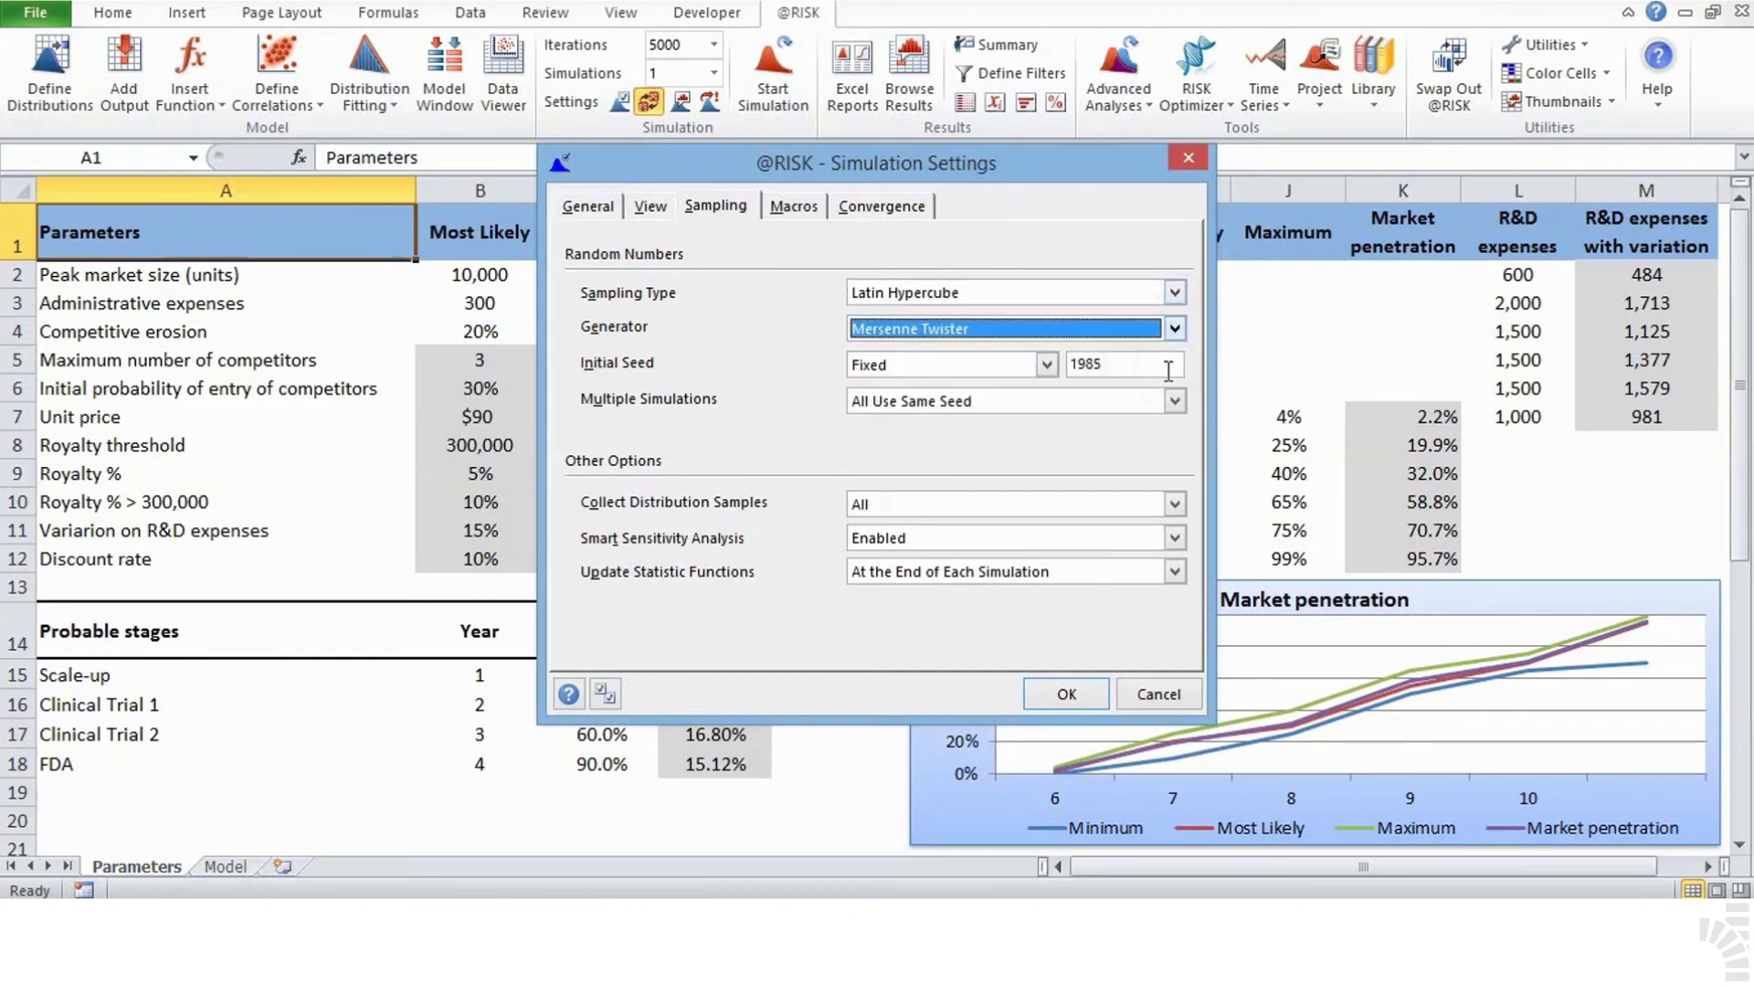
pyautogui.click(1046, 365)
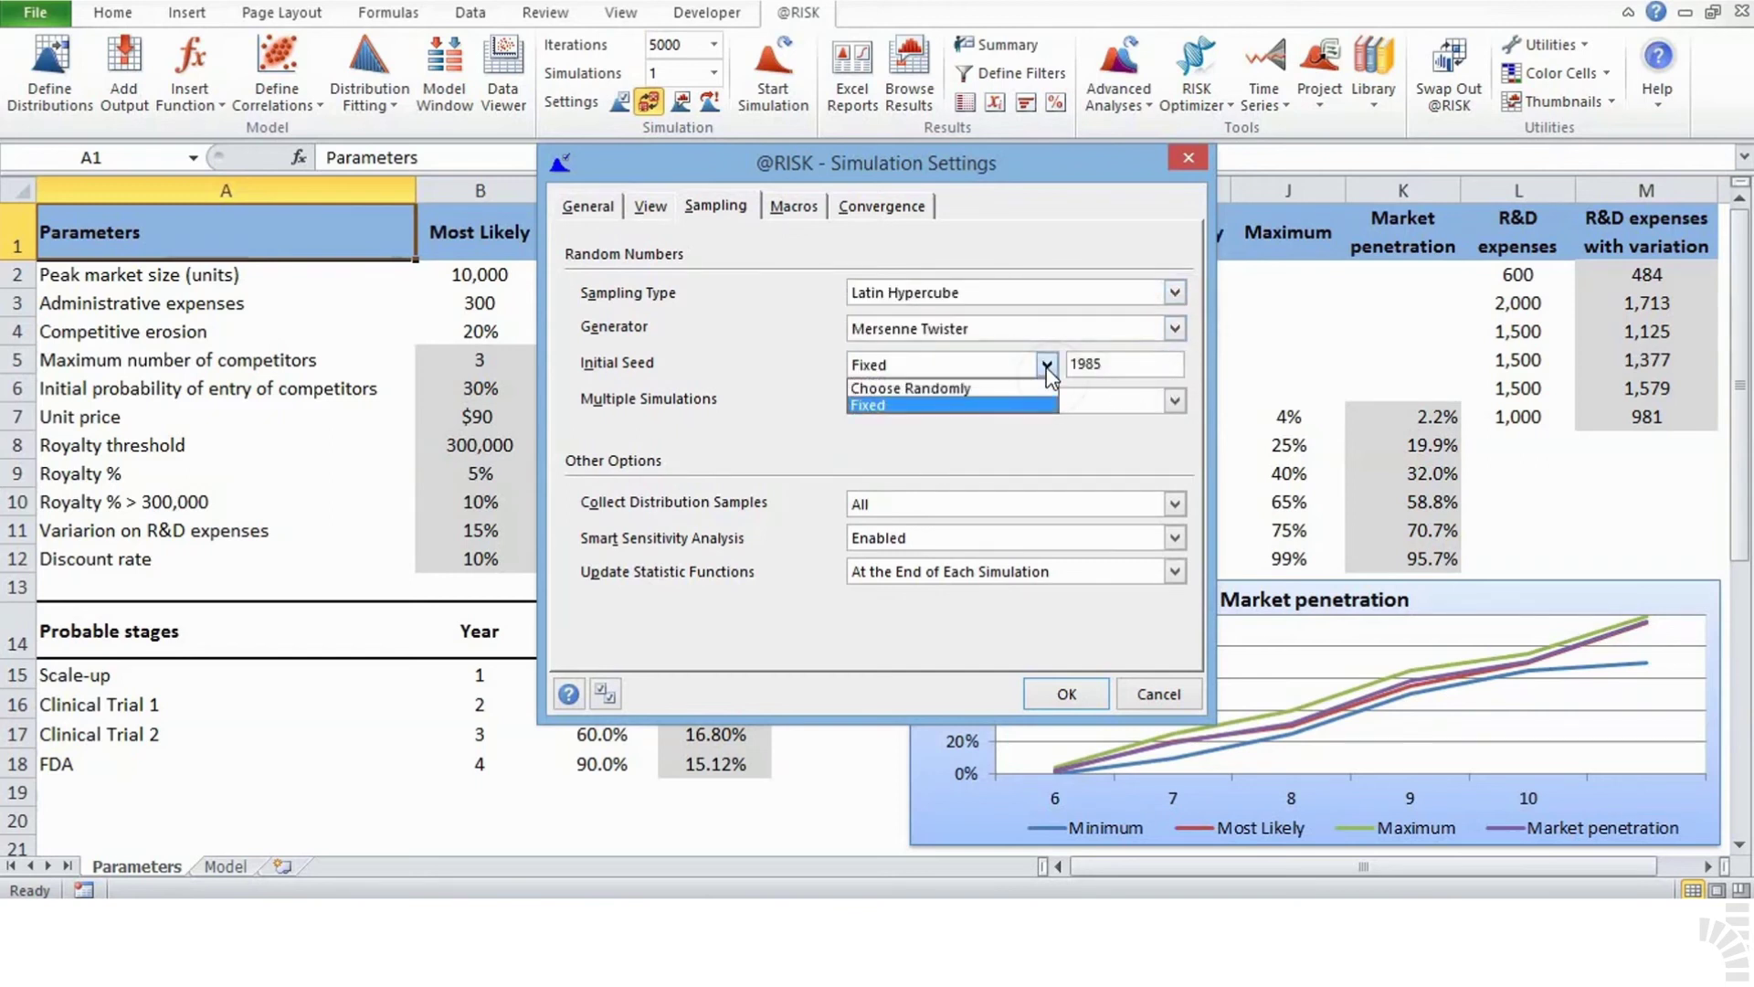
pyautogui.click(1040, 405)
pyautogui.click(1148, 364)
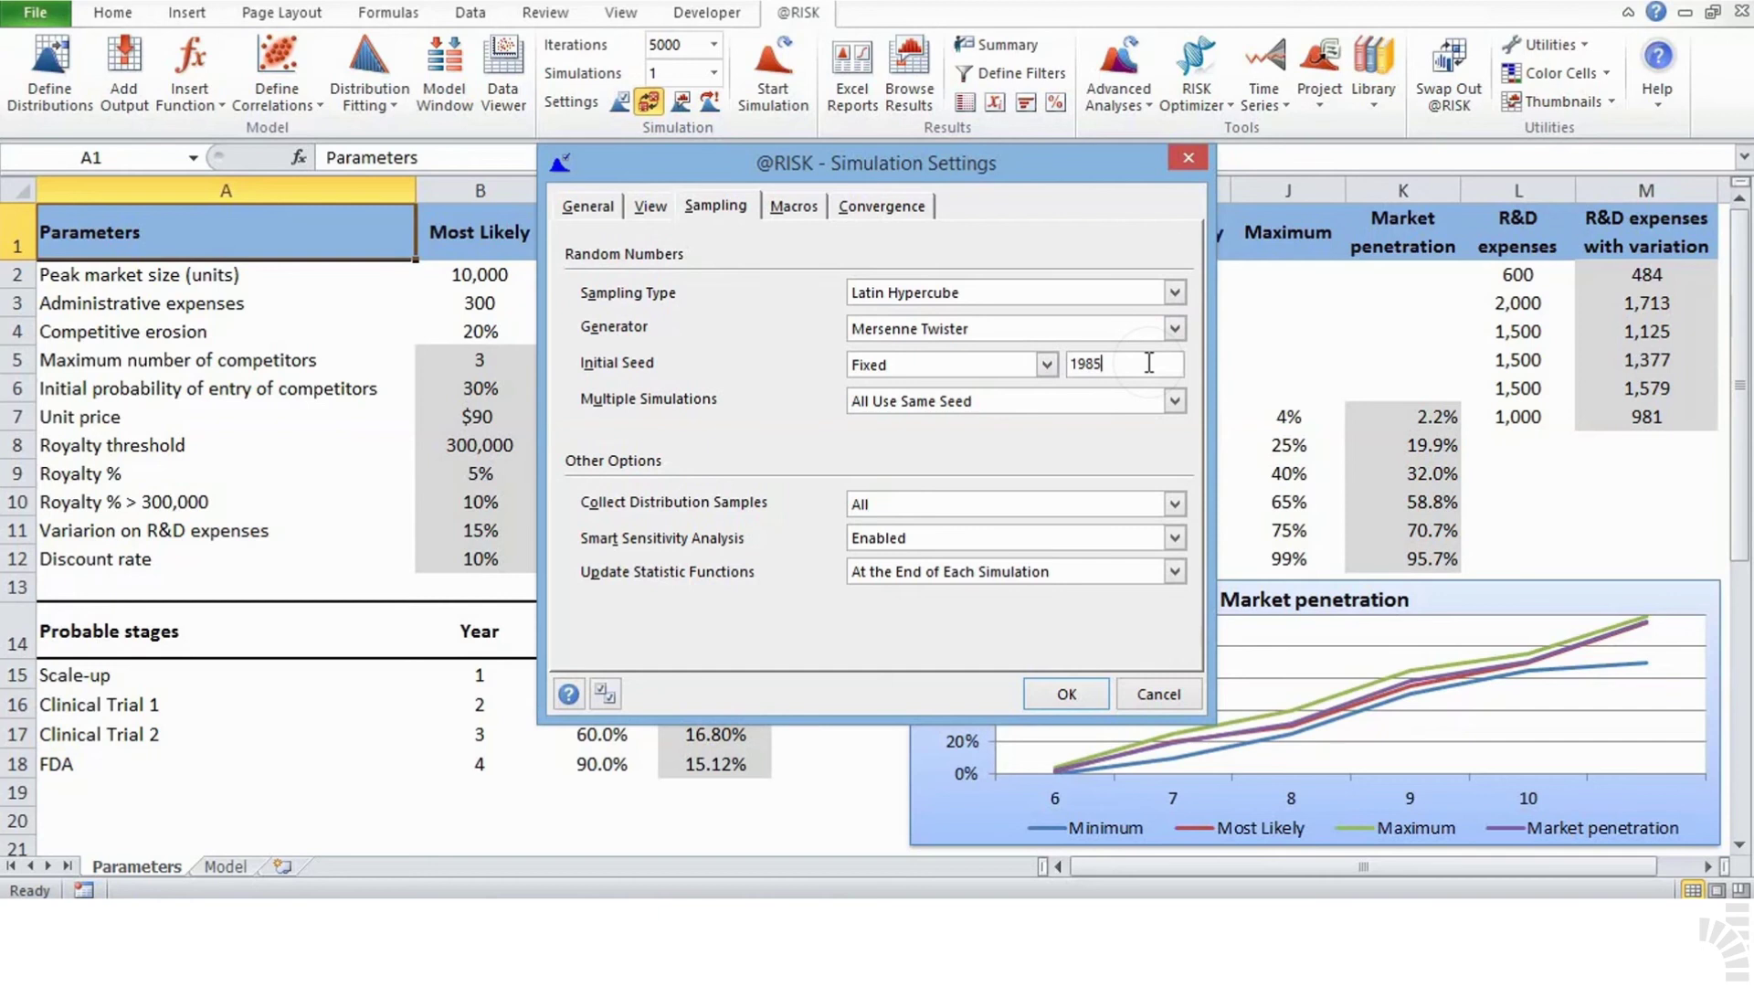
# Step: Keep same seed for all simulations, all samples collected, smart sensitivity, end-of-simulation statistics
pyautogui.click(1175, 402)
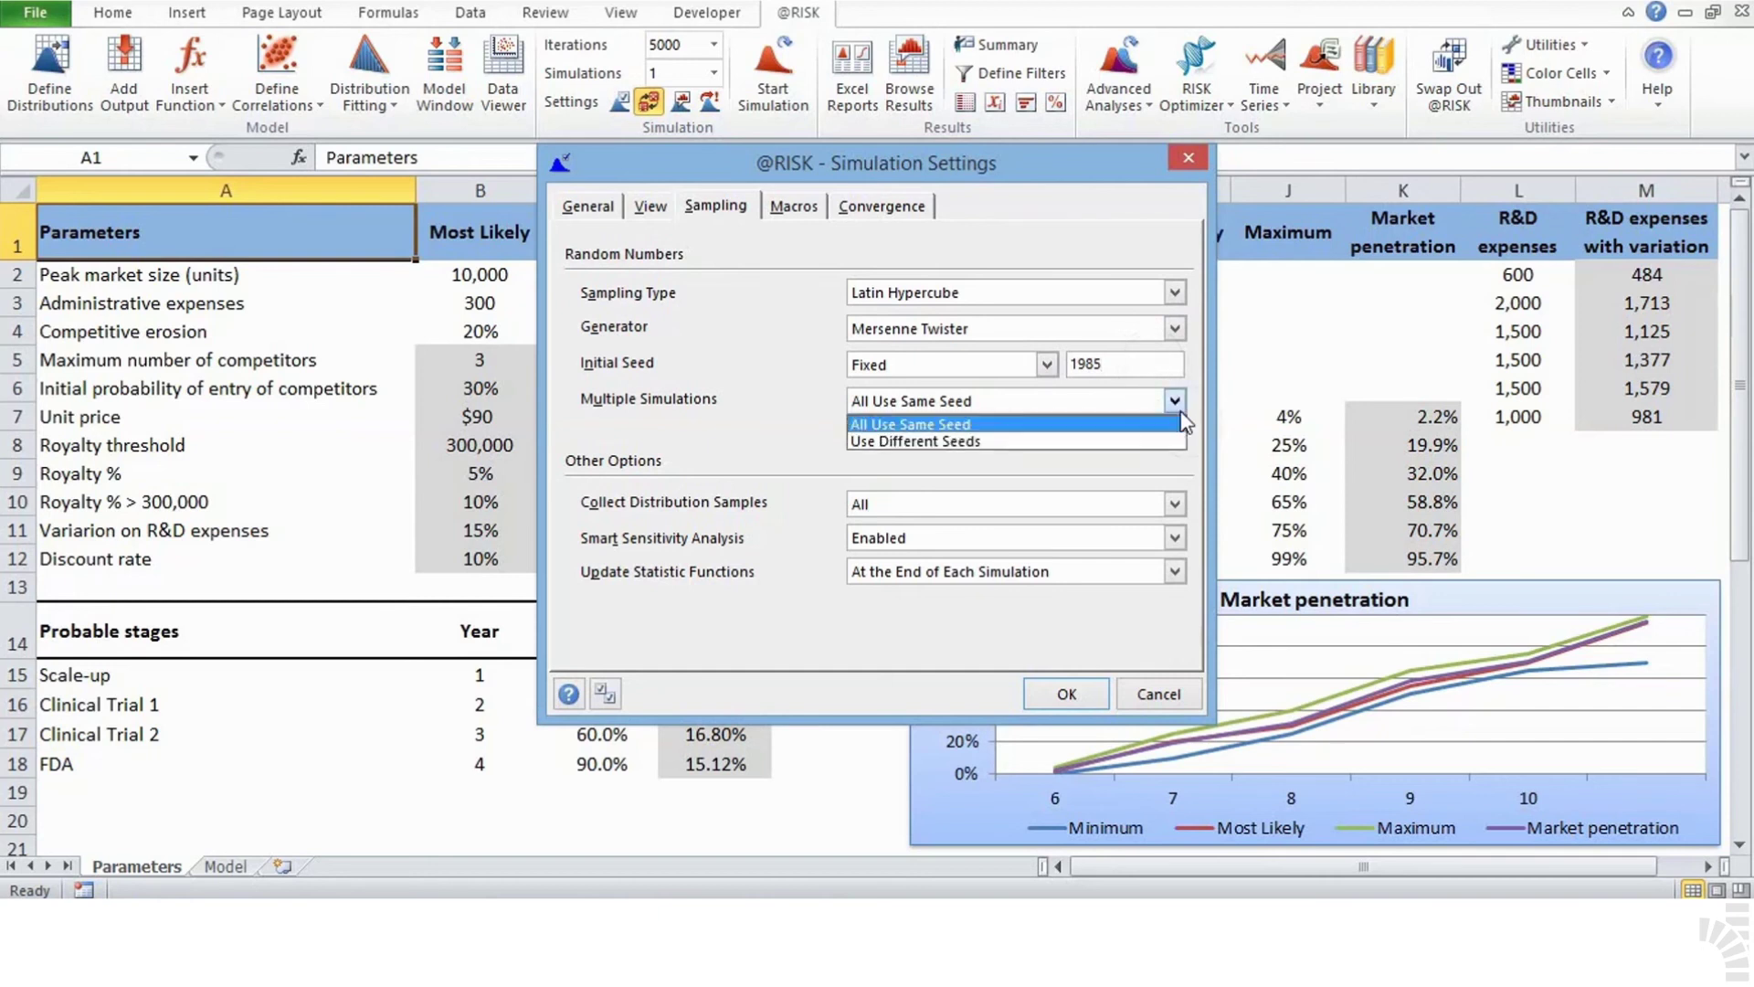
pyautogui.click(1167, 426)
pyautogui.click(1175, 504)
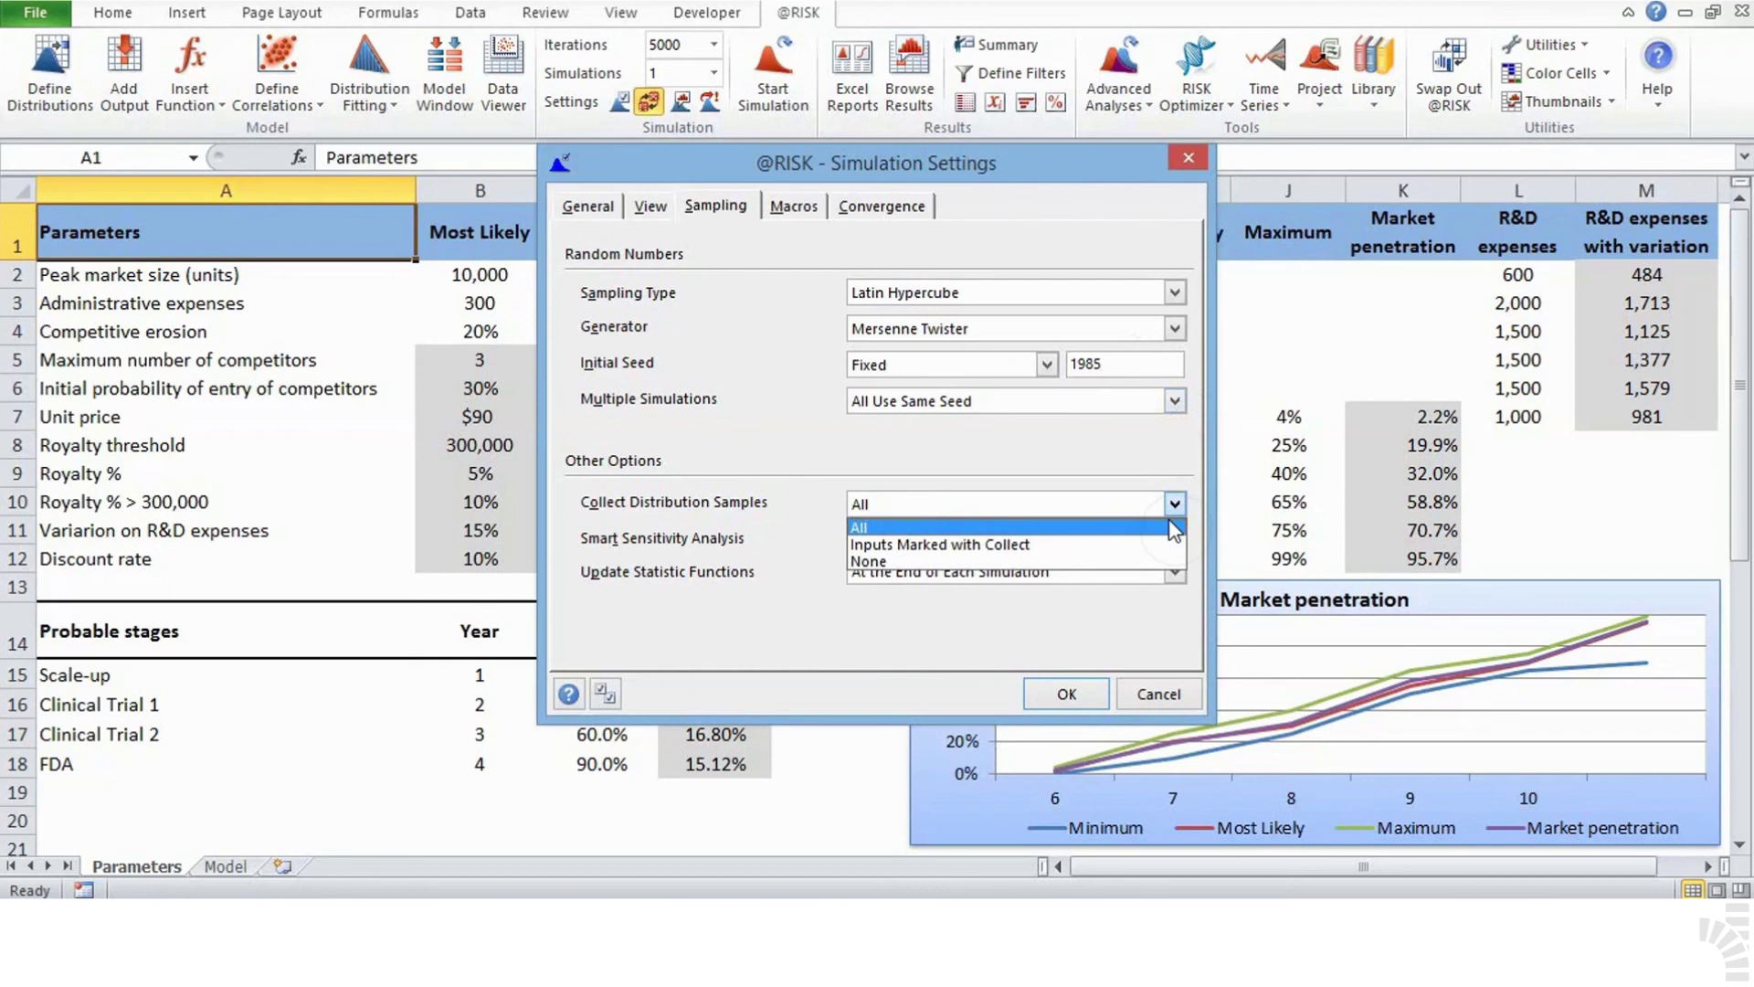
pyautogui.click(1172, 528)
pyautogui.click(1169, 560)
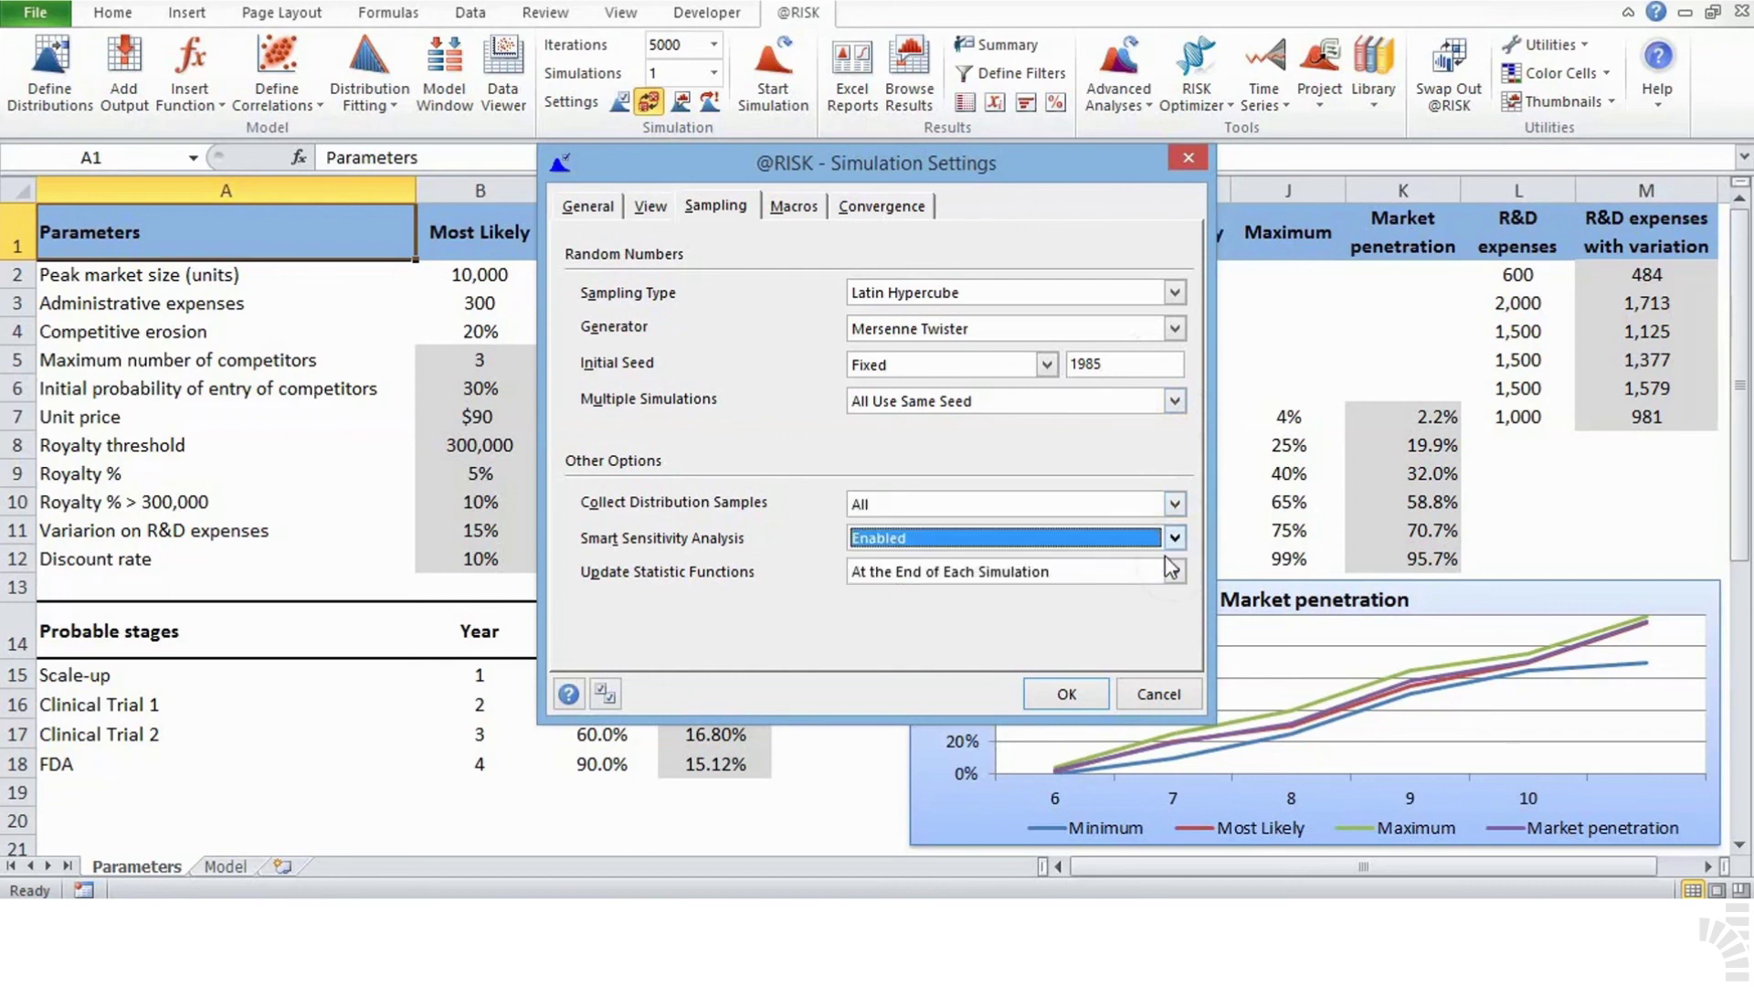
pyautogui.click(1174, 572)
pyautogui.click(1175, 612)
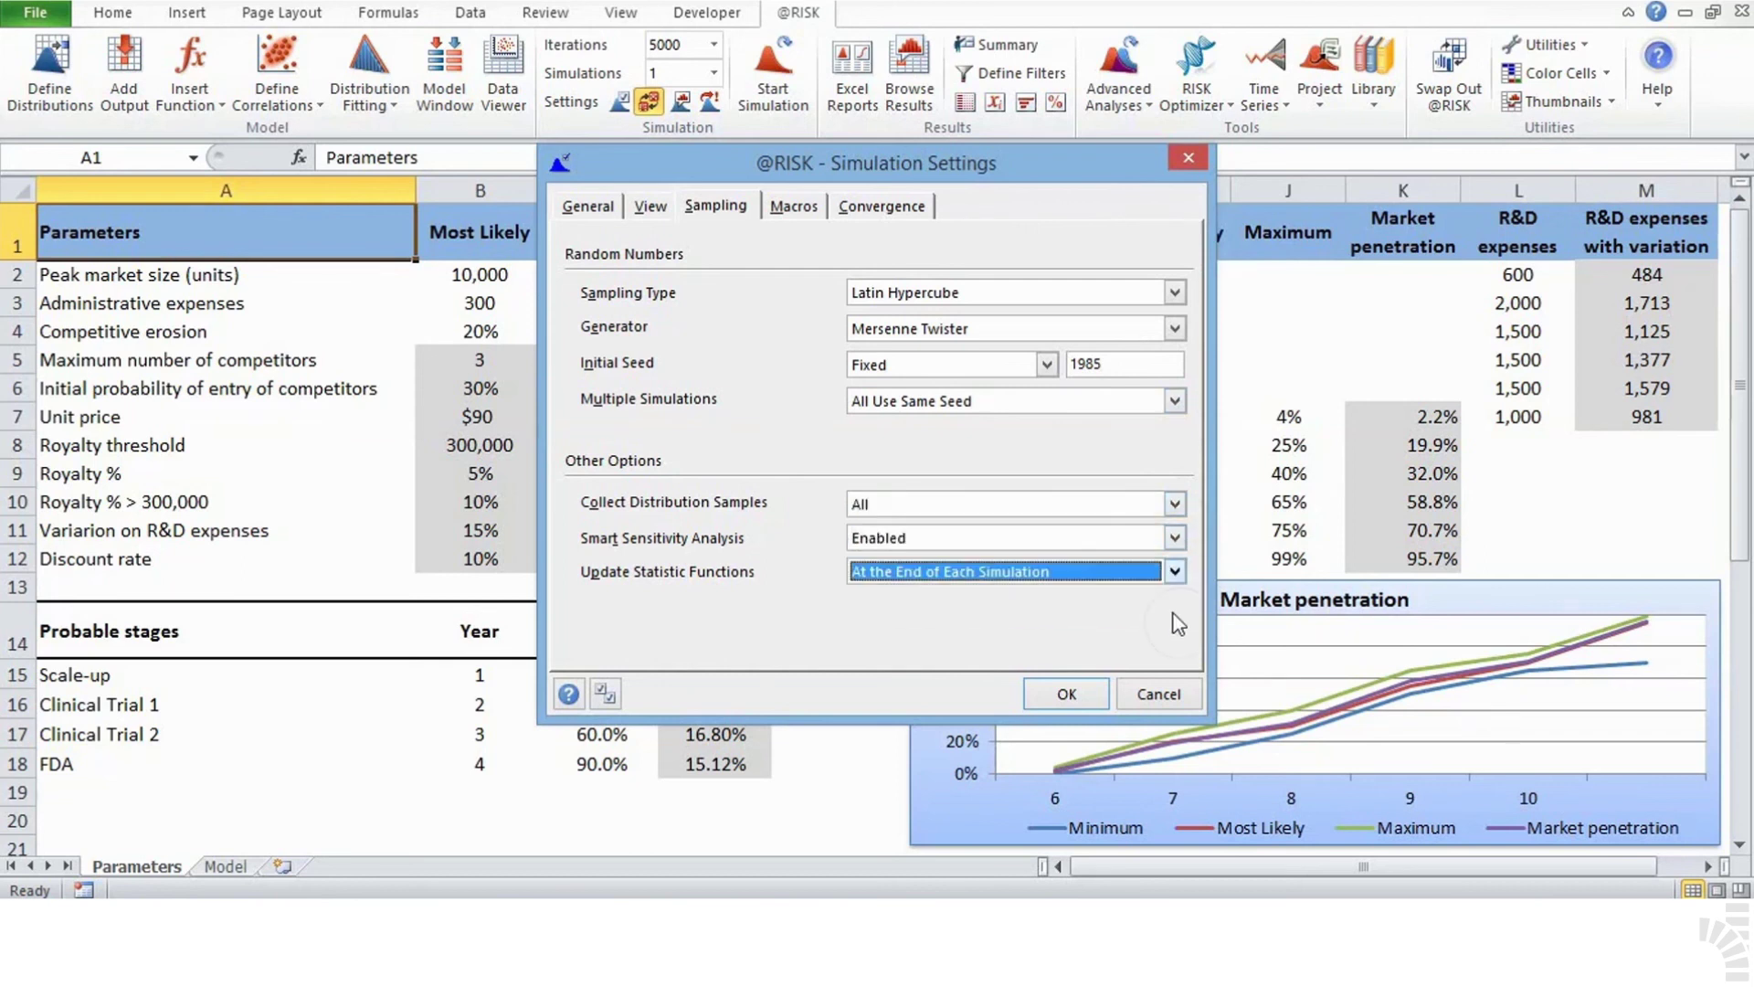
# Step: Apply the 10000-iteration settings, then start the Monte Carlo simulation from the Model sheet
pyautogui.click(1067, 695)
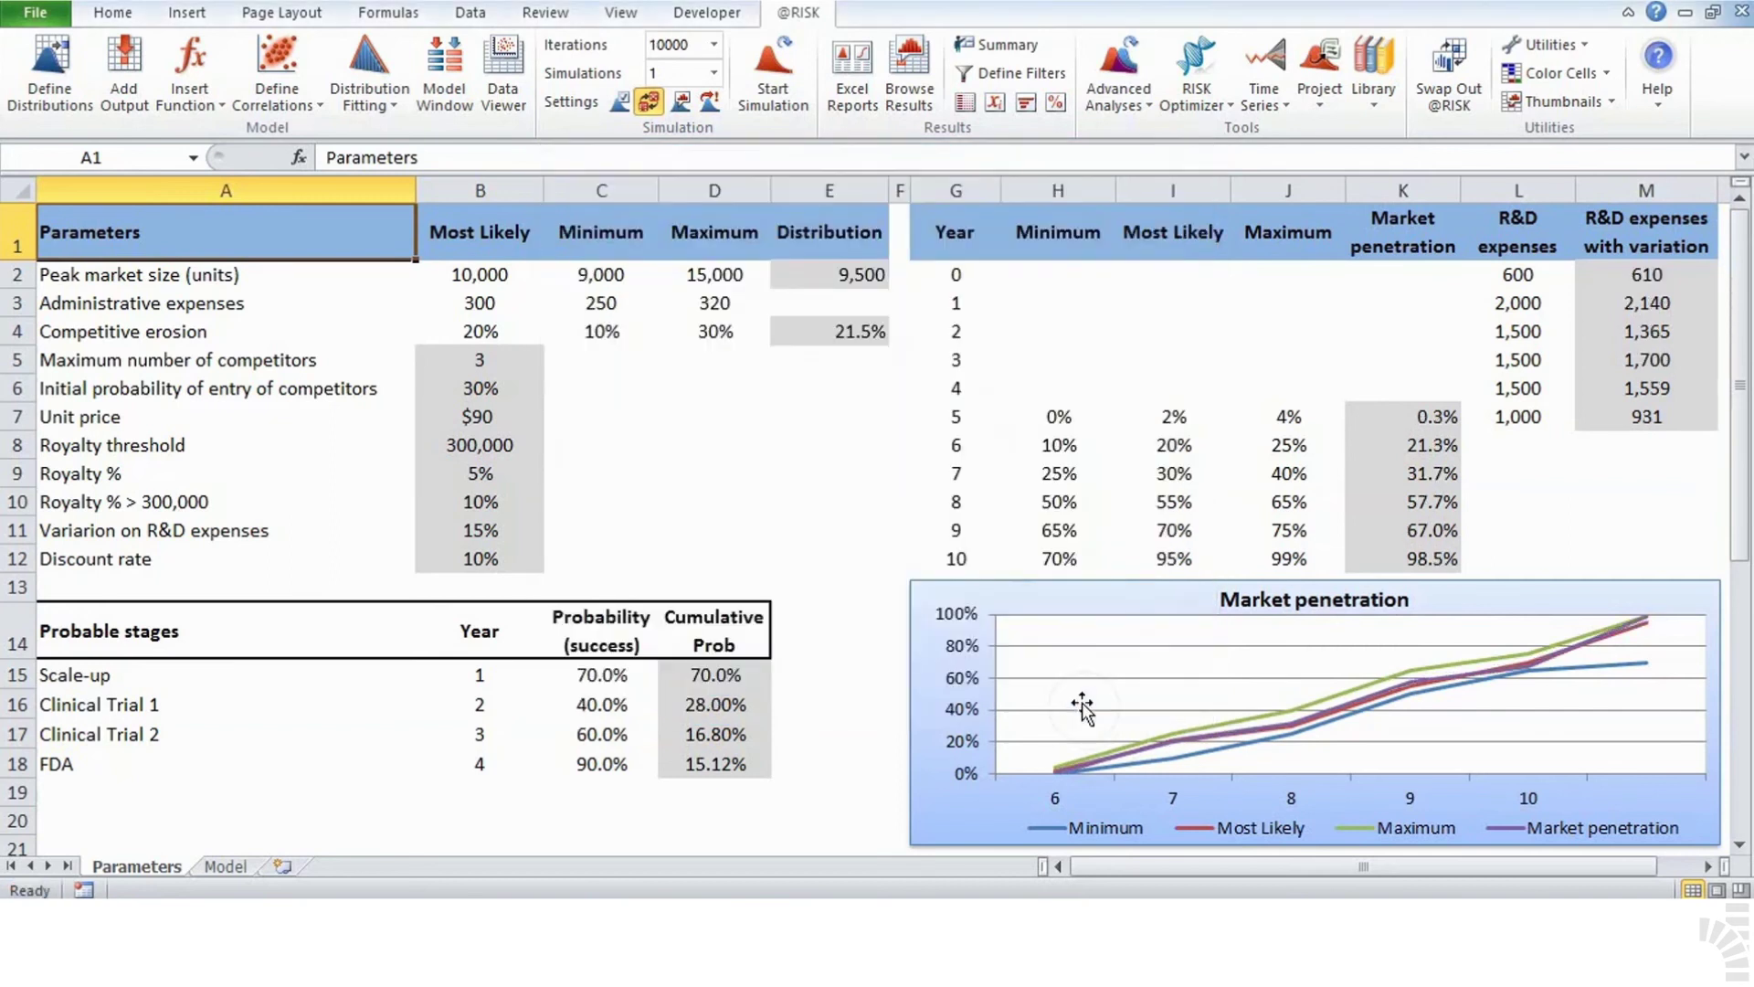
pyautogui.click(227, 866)
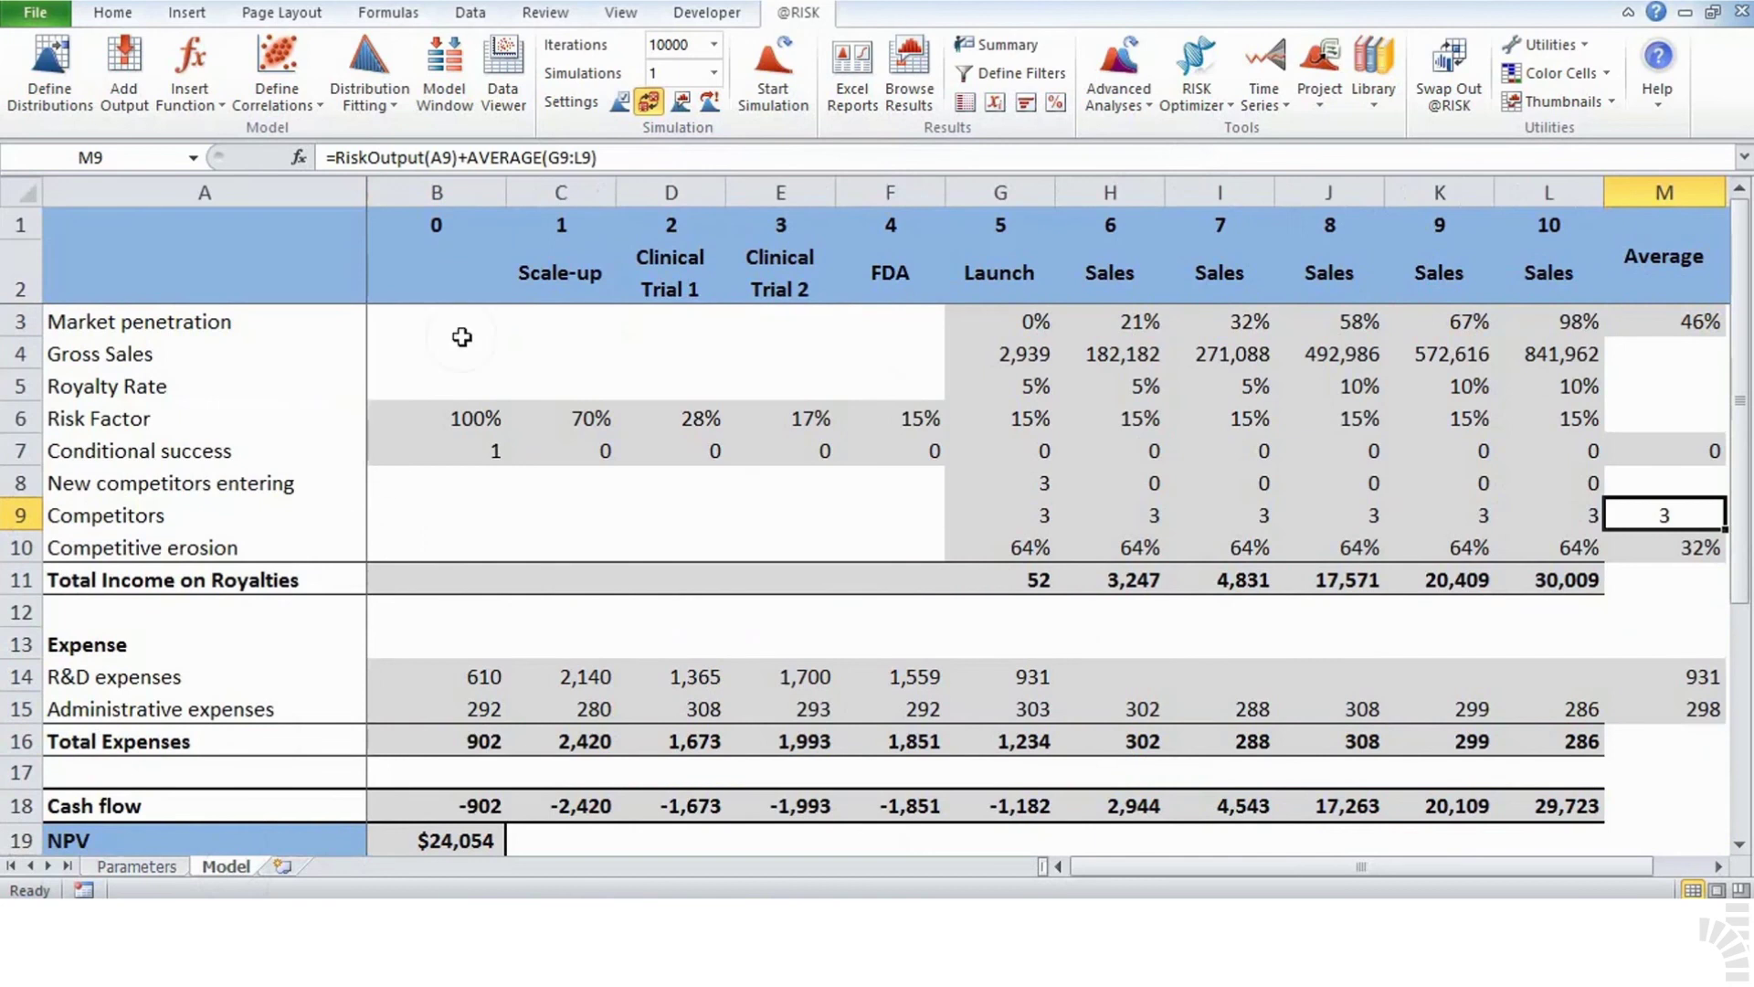
pyautogui.click(774, 92)
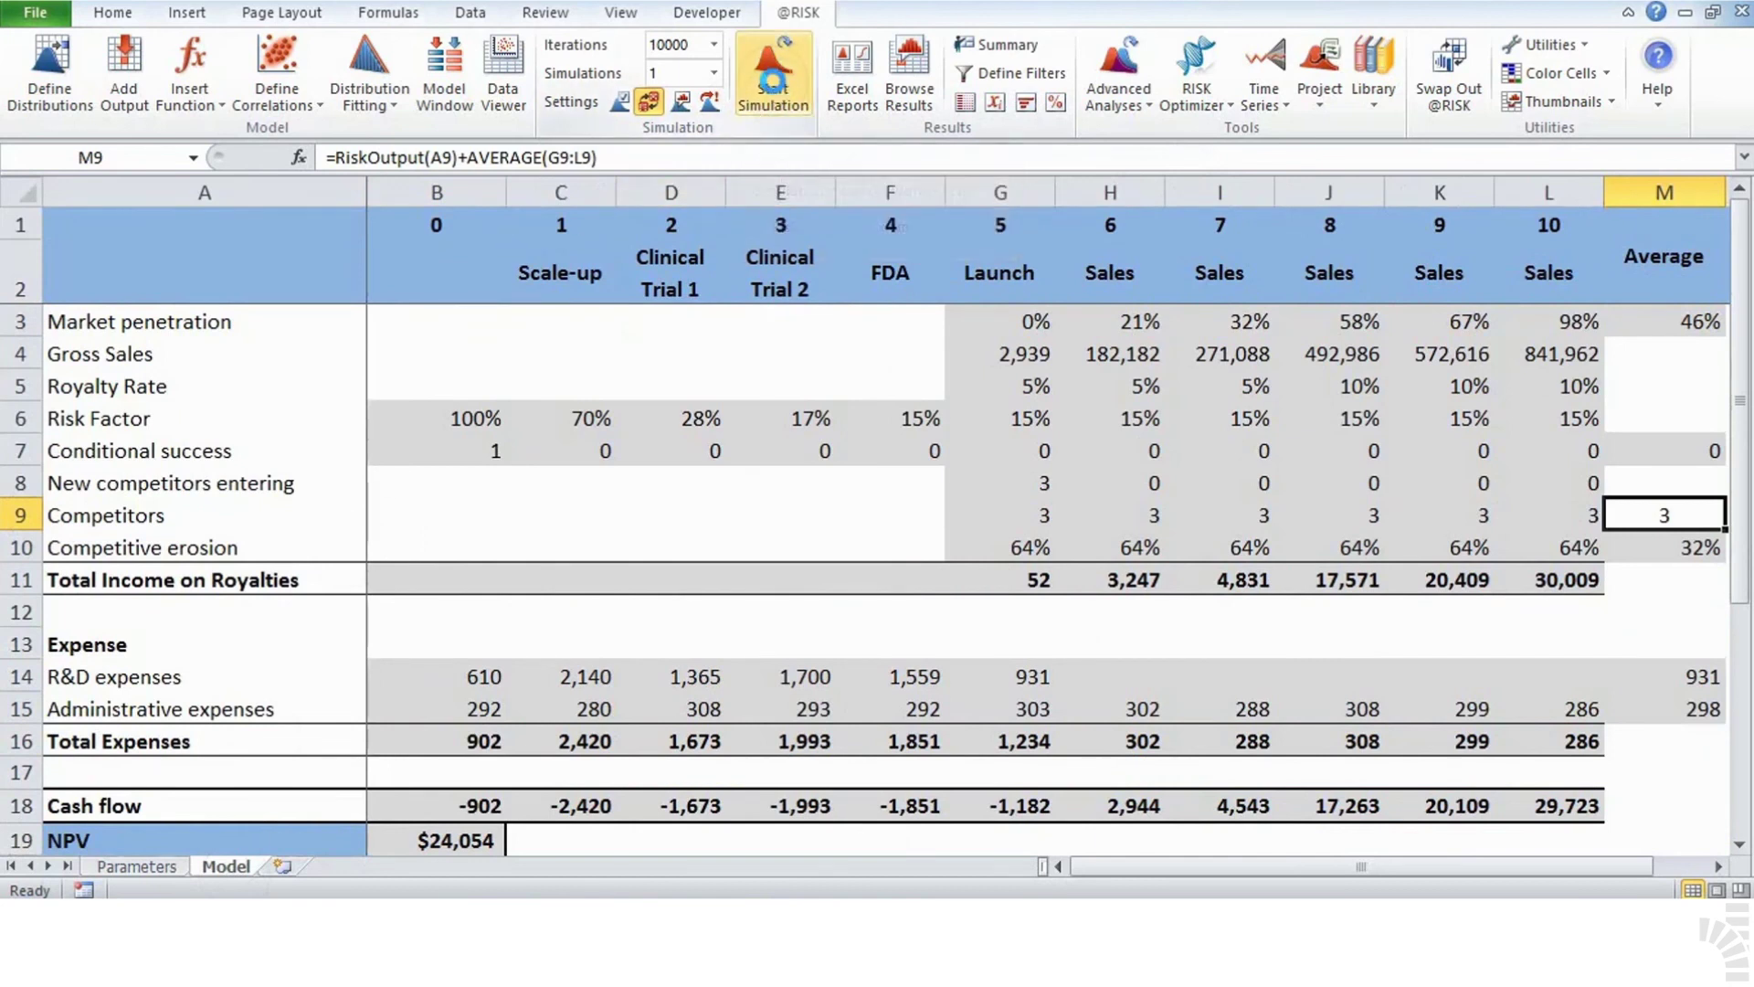